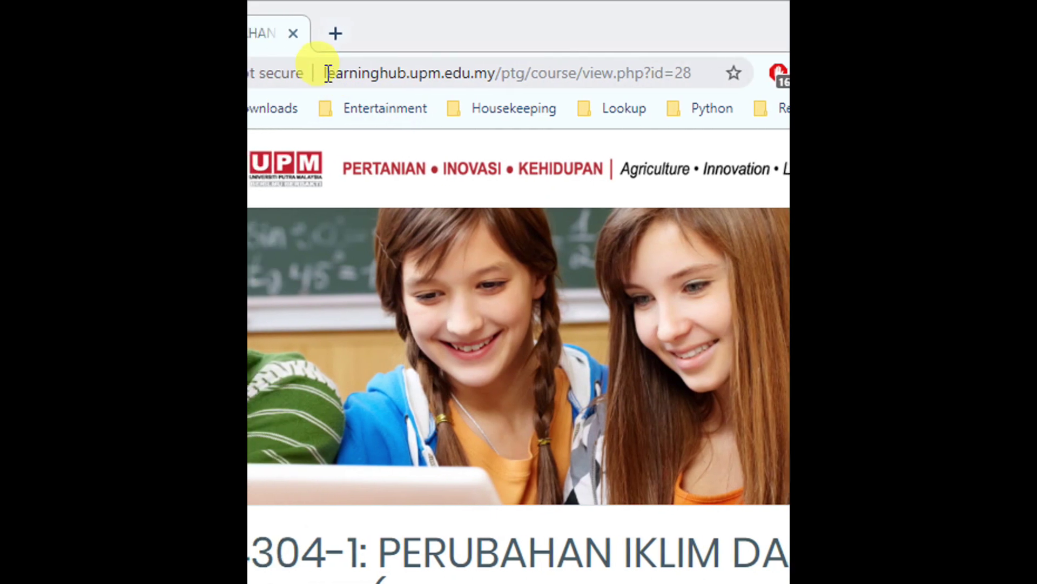
{"action": "left_click_drag", "start_coordinate": [287, 65], "coordinate": [496, 100]}
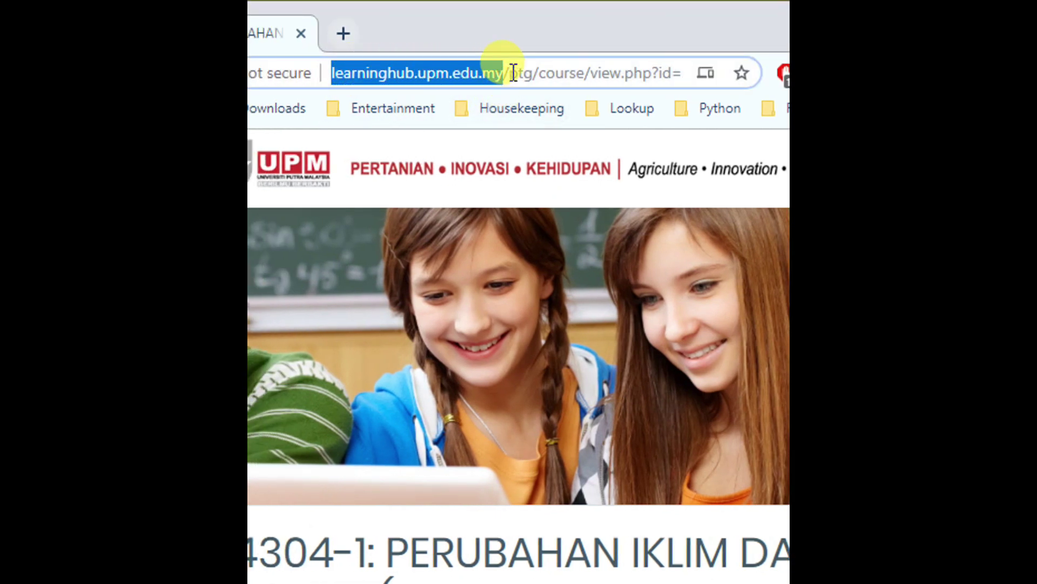
{"action": "left_click", "coordinate": [513, 73]}
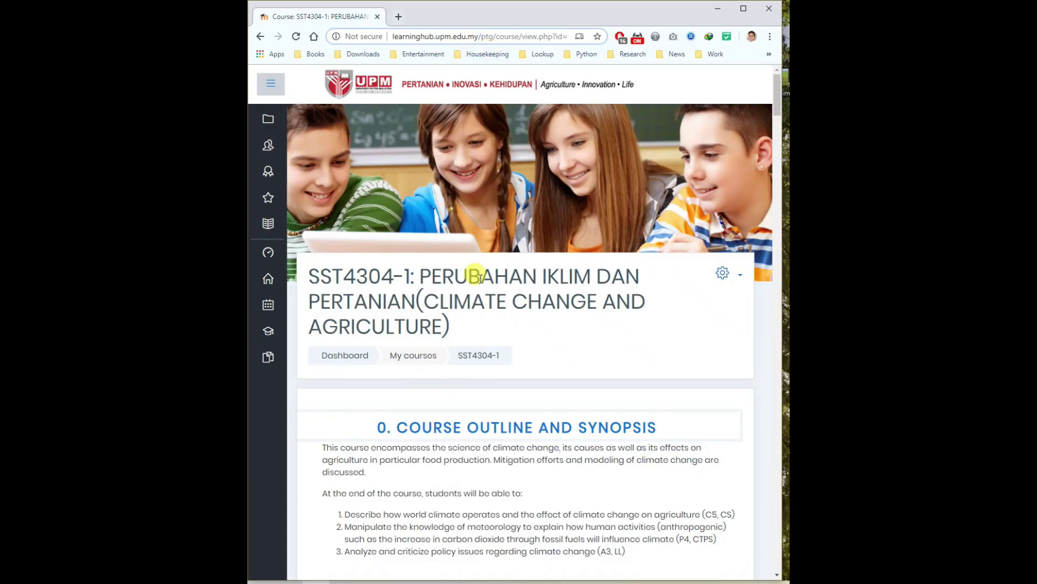
Open the Course Wiki in the Sample Wiki section at the end of the SST4304-1 course page.
{"action": "scroll", "coordinate": [496, 542], "scroll_direction": "down", "scroll_amount": 10}
{"action": "scroll", "coordinate": [493, 334], "scroll_direction": "down", "scroll_amount": 15}
{"action": "scroll", "coordinate": [493, 333], "scroll_direction": "down", "scroll_amount": 15}
{"action": "scroll", "coordinate": [492, 334], "scroll_direction": "down", "scroll_amount": 15}
{"action": "scroll", "coordinate": [493, 333], "scroll_direction": "down", "scroll_amount": 15}
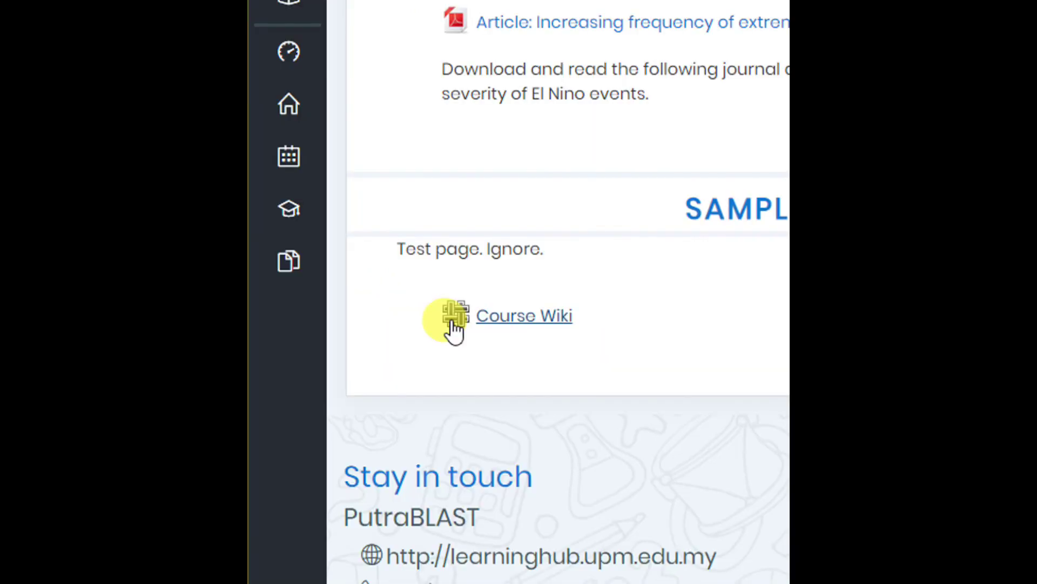
{"action": "left_click", "coordinate": [514, 321]}
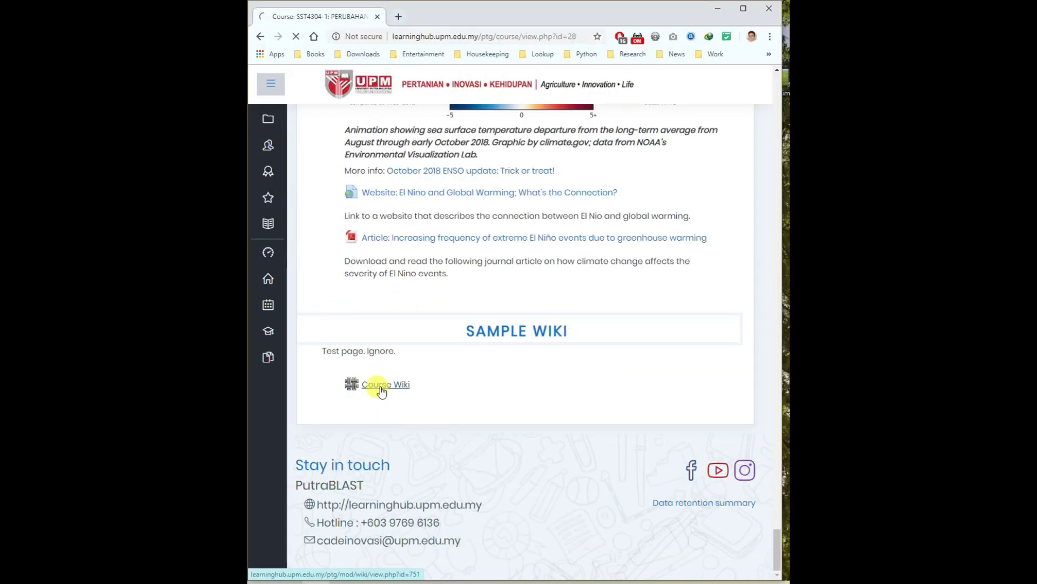
Go to the Report page linked from the wiki's Assignment front page.
{"action": "scroll", "coordinate": [429, 395], "scroll_direction": "down", "scroll_amount": 2}
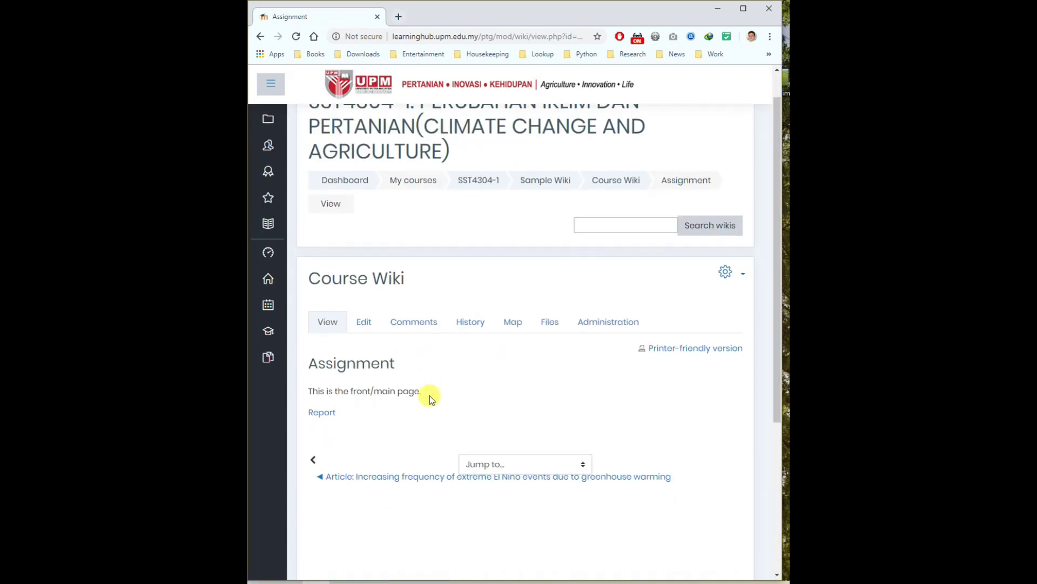
{"action": "scroll", "coordinate": [430, 395], "scroll_direction": "down", "scroll_amount": 1}
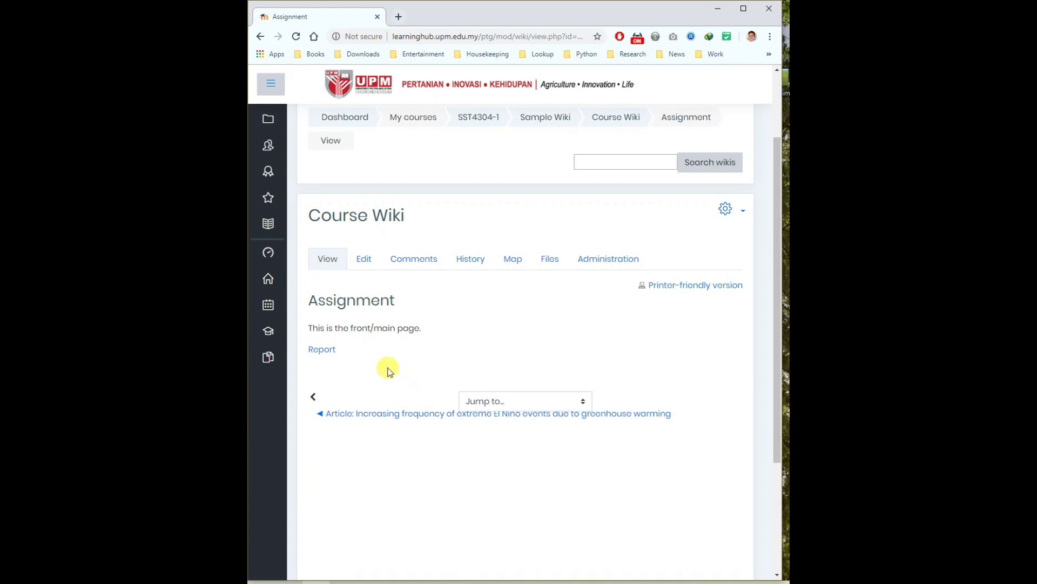
{"action": "scroll", "coordinate": [381, 362], "scroll_direction": "down", "scroll_amount": 2}
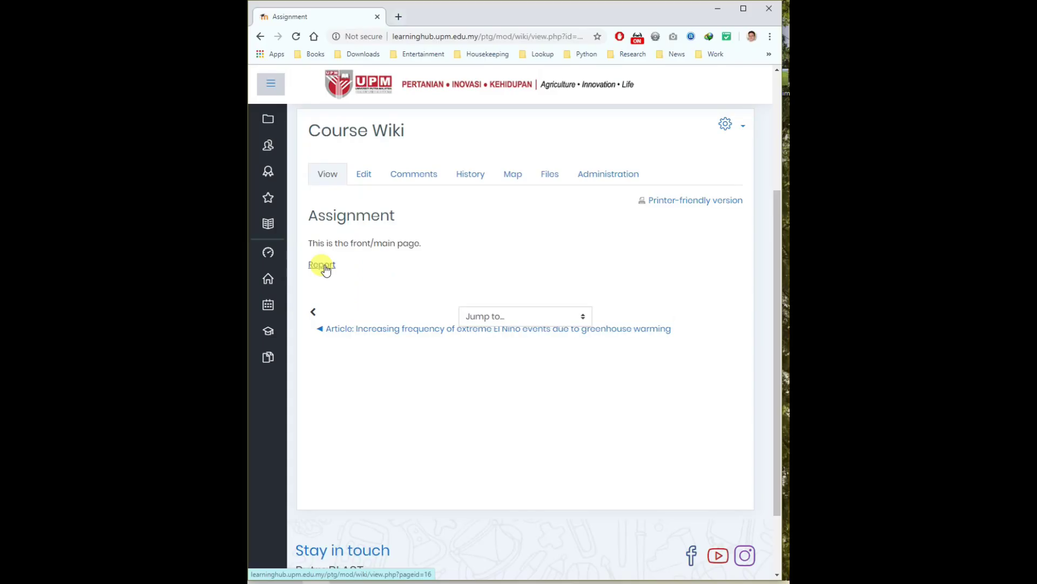
{"action": "left_click", "coordinate": [325, 269]}
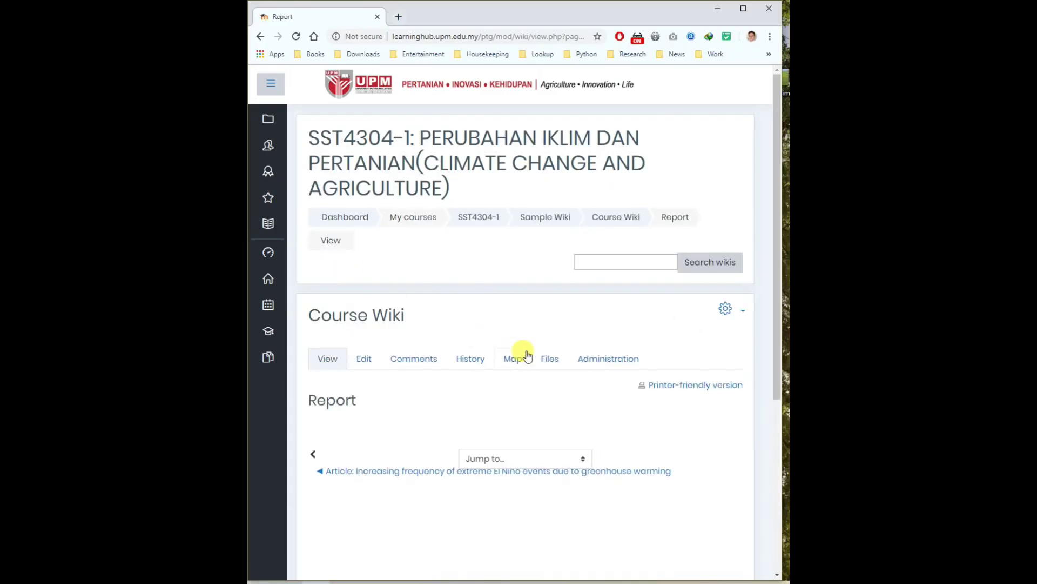
Open the Report page for editing and enlarge the height of its text editing area.
{"action": "scroll", "coordinate": [538, 361], "scroll_direction": "down", "scroll_amount": 3}
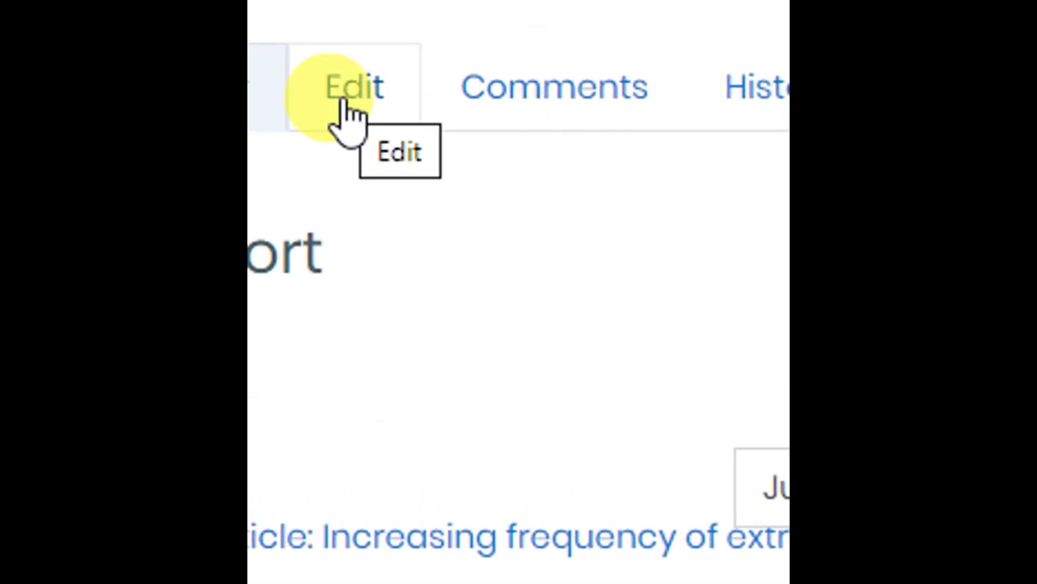
{"action": "left_click", "coordinate": [348, 93]}
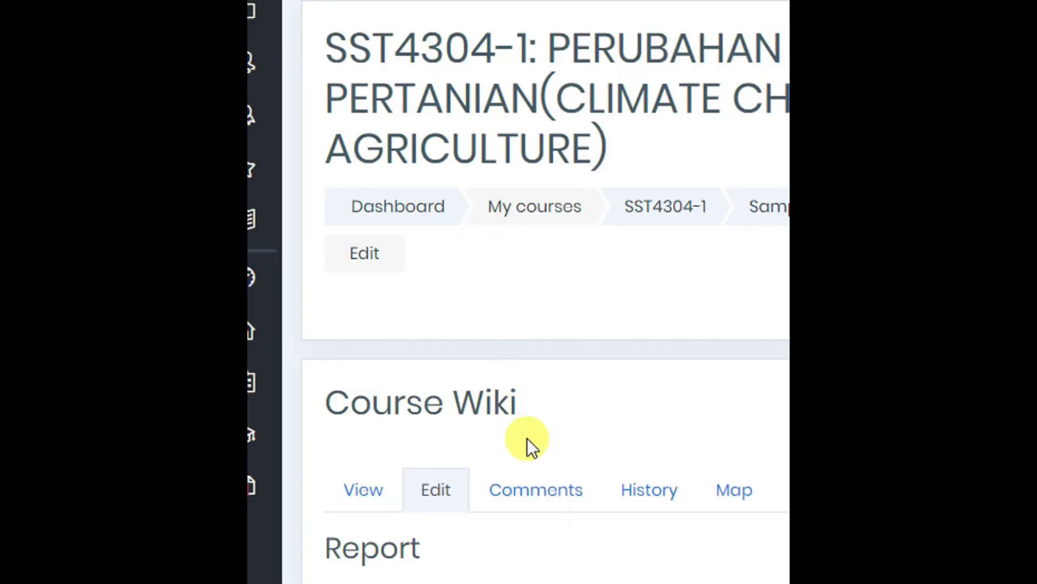
{"action": "scroll", "coordinate": [489, 423], "scroll_direction": "down", "scroll_amount": 5}
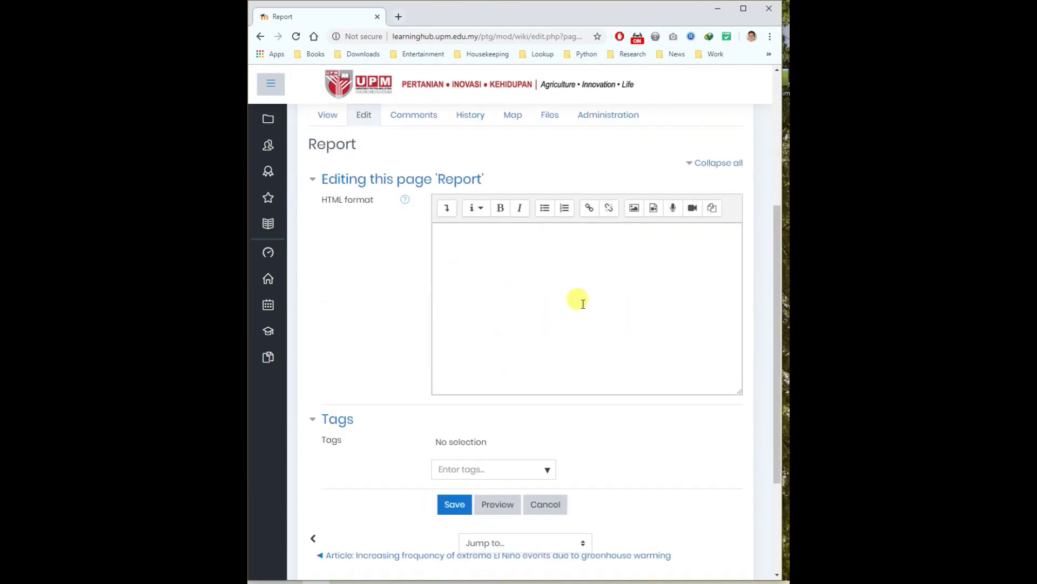
{"action": "left_click", "coordinate": [517, 275]}
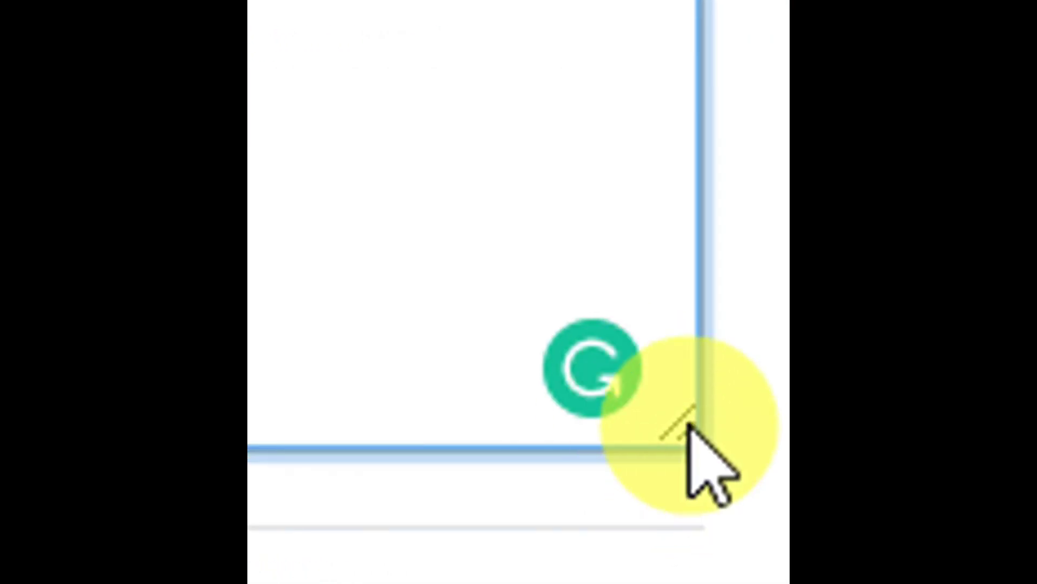
{"action": "left_click_drag", "start_coordinate": [689, 424], "coordinate": [689, 492]}
{"action": "left_click_drag", "start_coordinate": [738, 403], "coordinate": [744, 570]}
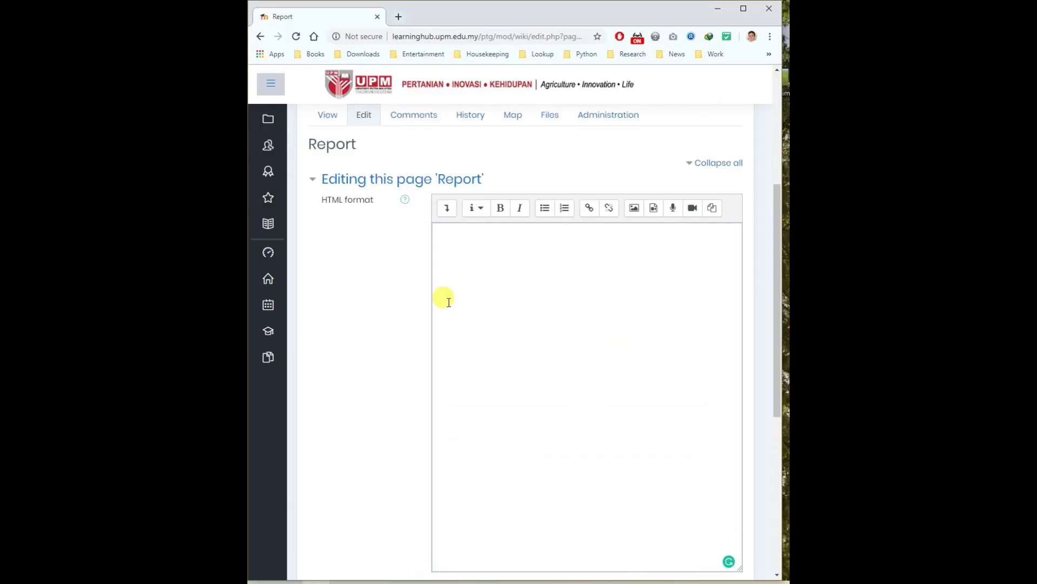
Enter "This is the first entry of my report." in the page body, followed by a new line.
{"action": "left_click", "coordinate": [451, 232]}
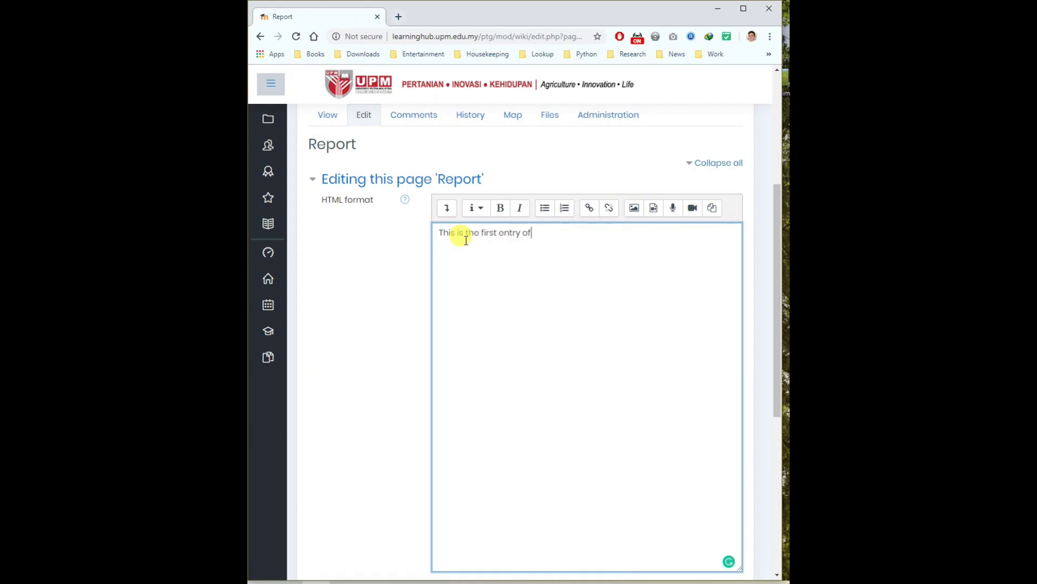
{"action": "type", "text": "report."}
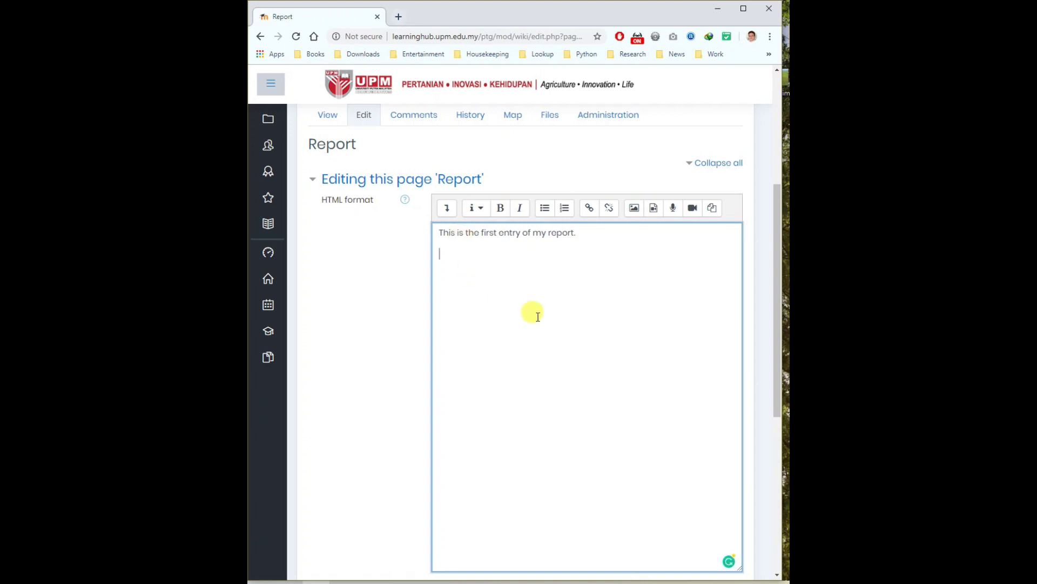
{"action": "key", "text": "Return"}
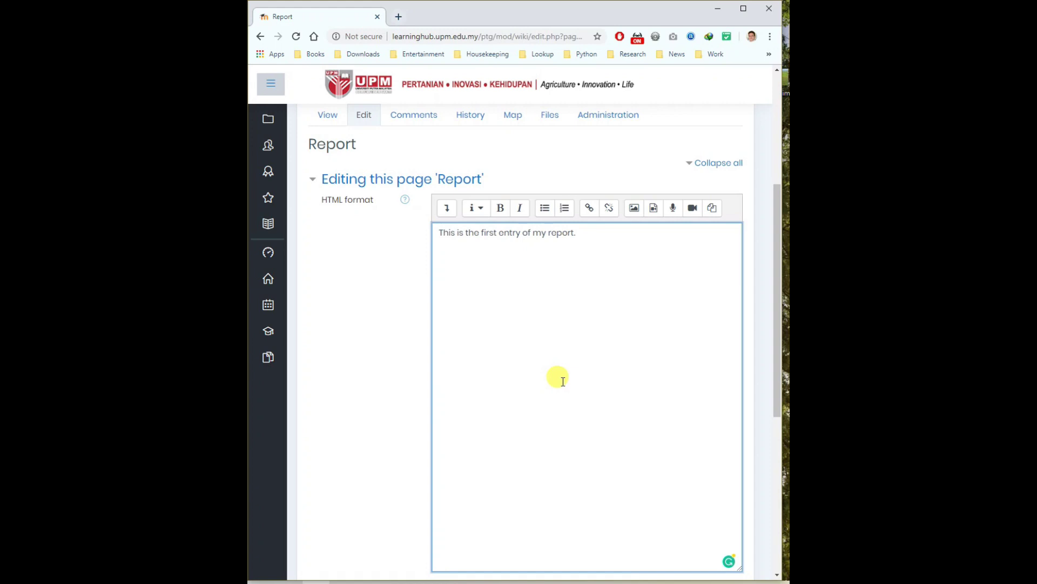
{"action": "key", "text": "Return"}
Save the Report page with its first entry.
{"action": "scroll", "coordinate": [541, 304], "scroll_direction": "down", "scroll_amount": 1}
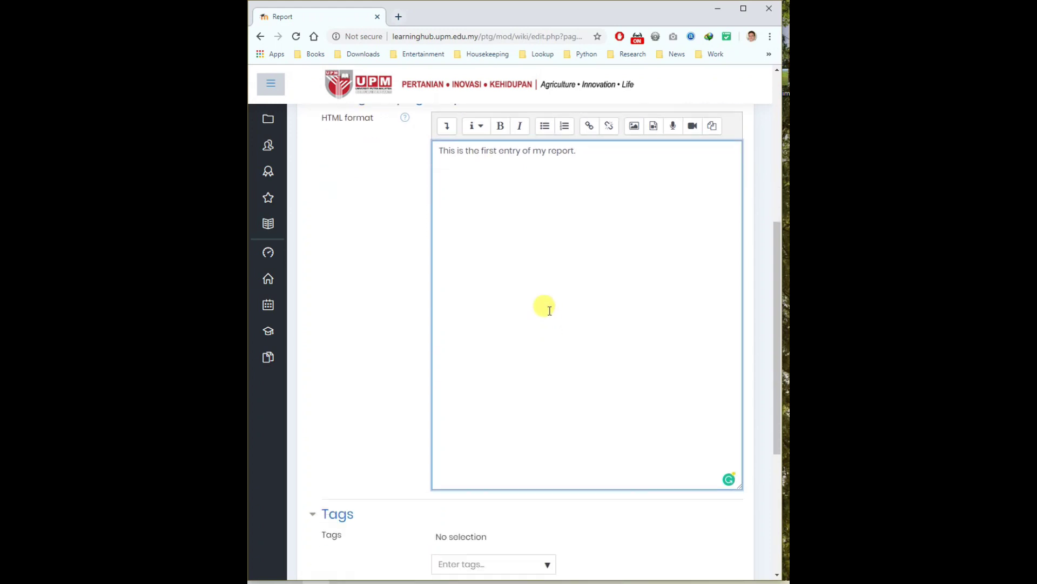
{"action": "scroll", "coordinate": [540, 305], "scroll_direction": "up", "scroll_amount": 1}
{"action": "left_click_drag", "start_coordinate": [587, 242], "coordinate": [437, 233]}
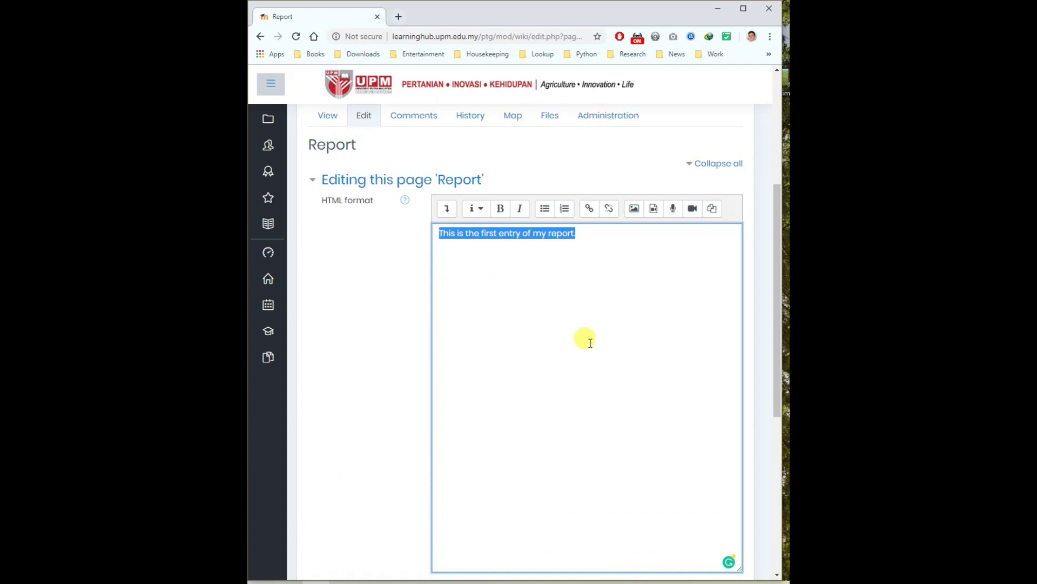
{"action": "left_click", "coordinate": [576, 345]}
{"action": "scroll", "coordinate": [583, 349], "scroll_direction": "down", "scroll_amount": 1}
{"action": "scroll", "coordinate": [577, 349], "scroll_direction": "down", "scroll_amount": 5}
{"action": "left_click", "coordinate": [455, 343]}
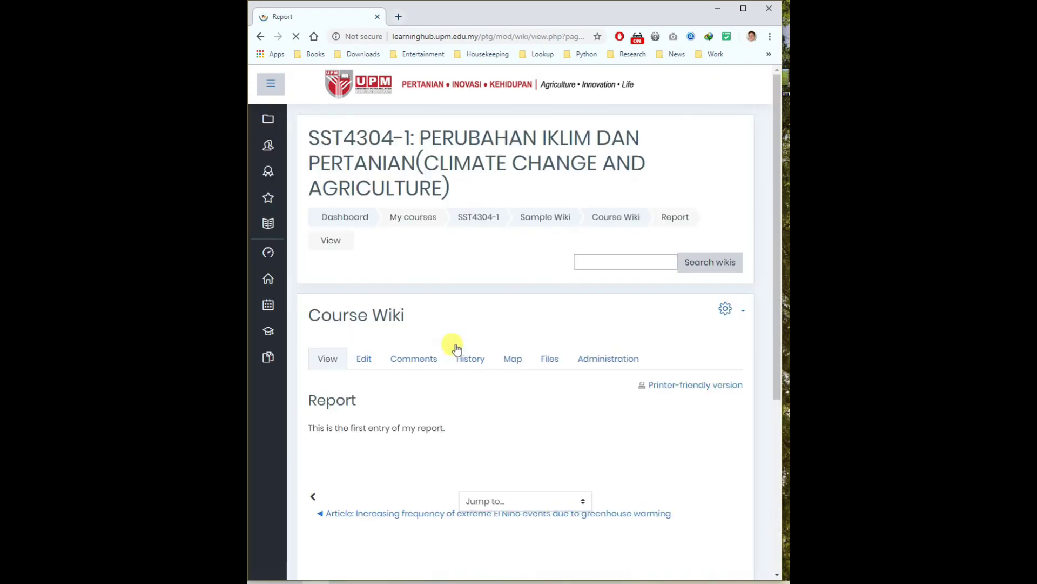
Check the saved entry on the Report page, then reopen the page for editing.
{"action": "scroll", "coordinate": [448, 377], "scroll_direction": "down", "scroll_amount": 3}
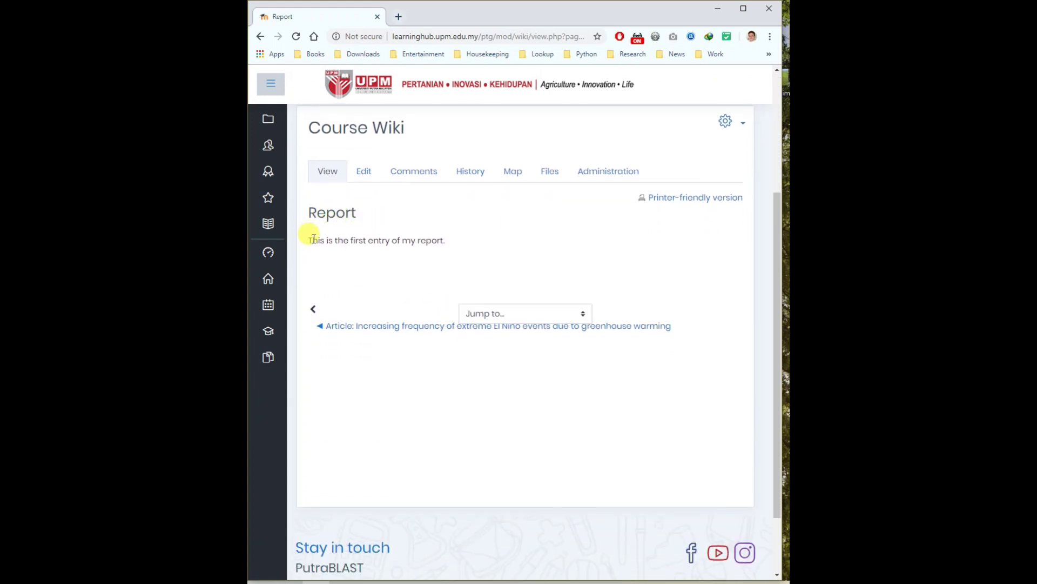
{"action": "left_click_drag", "start_coordinate": [309, 240], "coordinate": [486, 245]}
{"action": "left_click", "coordinate": [475, 250]}
{"action": "left_click", "coordinate": [370, 179]}
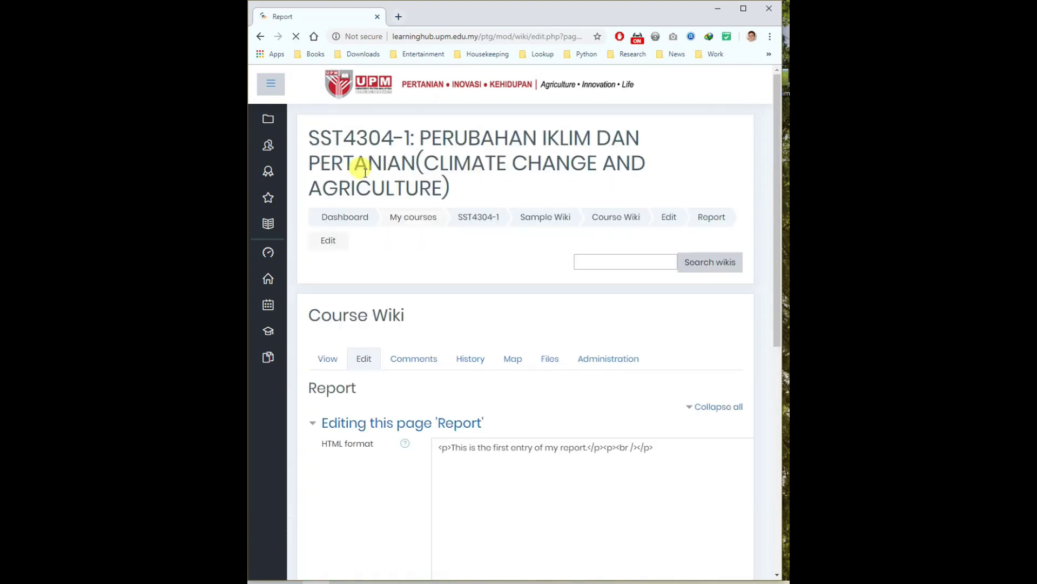
{"action": "left_click", "coordinate": [631, 494]}
{"action": "scroll", "coordinate": [631, 494], "scroll_direction": "down", "scroll_amount": 3}
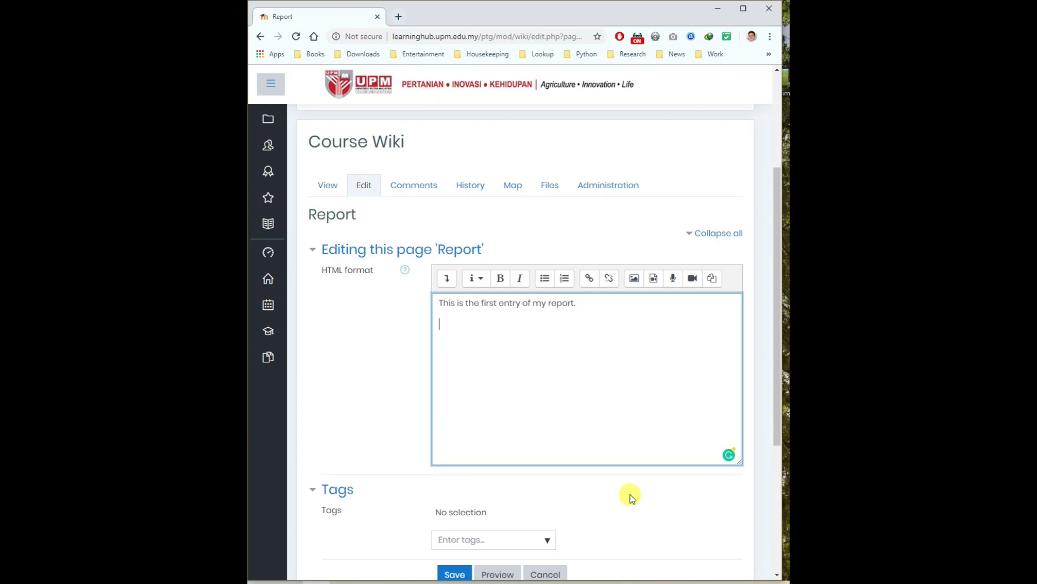
Add the line "Header 1" below the first entry and style it as Heading (large).
{"action": "type", "text": "eader 1"}
{"action": "left_click_drag", "start_coordinate": [478, 324], "coordinate": [438, 324]}
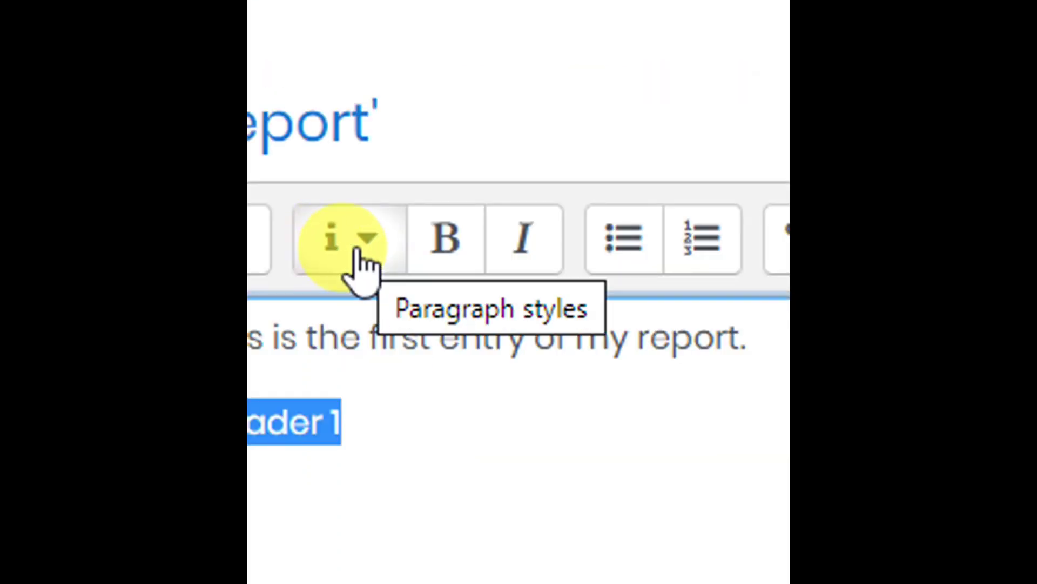
{"action": "left_click", "coordinate": [356, 253]}
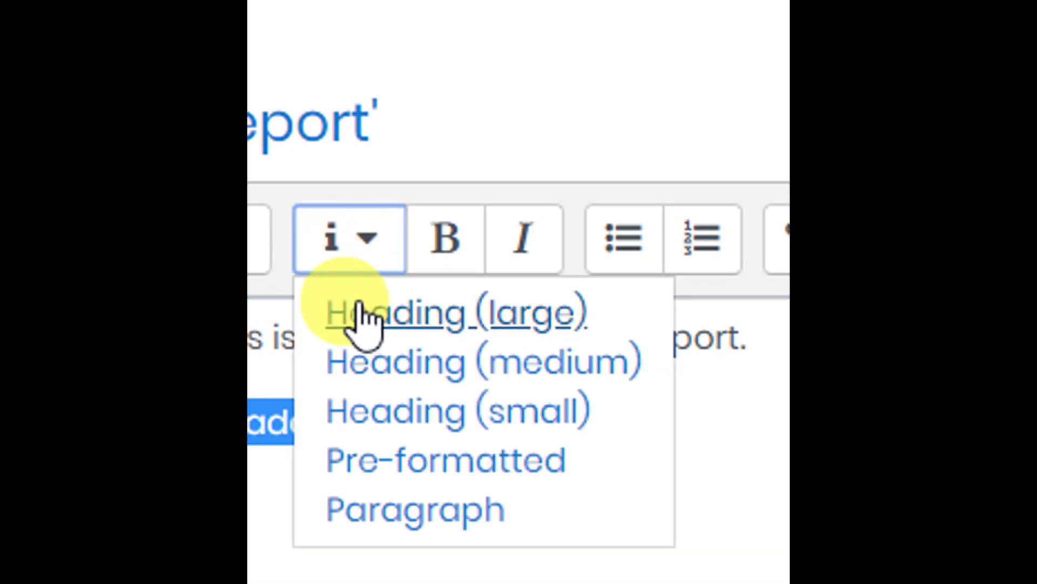
{"action": "left_click", "coordinate": [387, 331]}
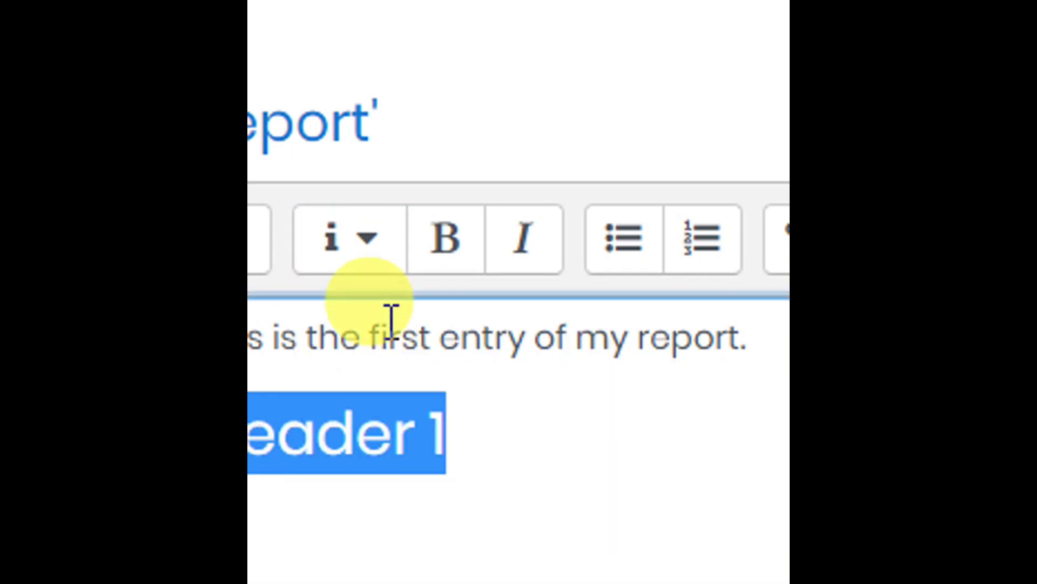
{"action": "left_click", "coordinate": [456, 438]}
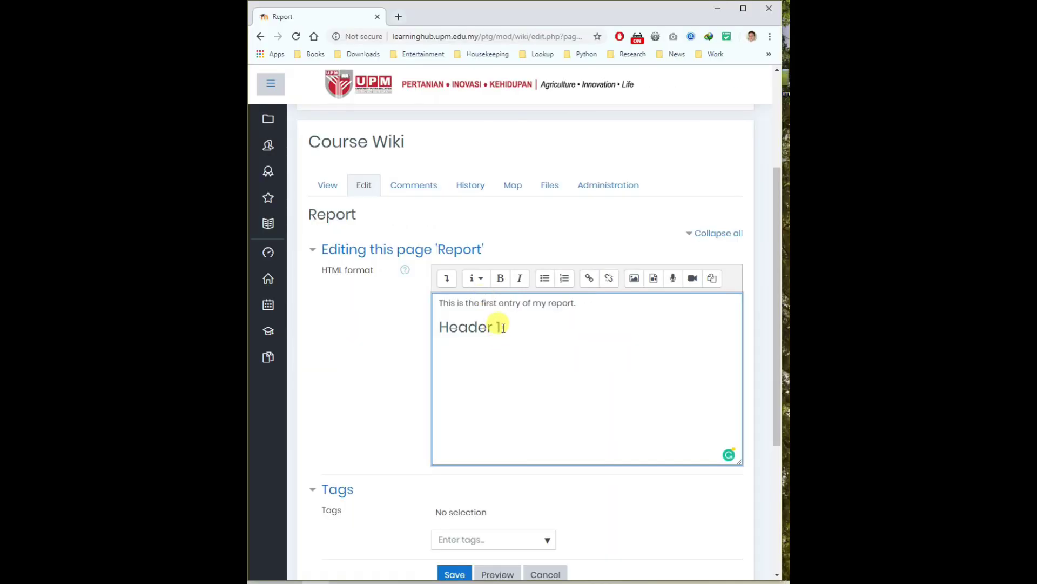
Add "Header 1 section" under Header 1, followed by a "Header 1.1" line styled as Heading (medium).
{"action": "left_click_drag", "start_coordinate": [498, 325], "coordinate": [440, 324]}
{"action": "left_click", "coordinate": [476, 370]}
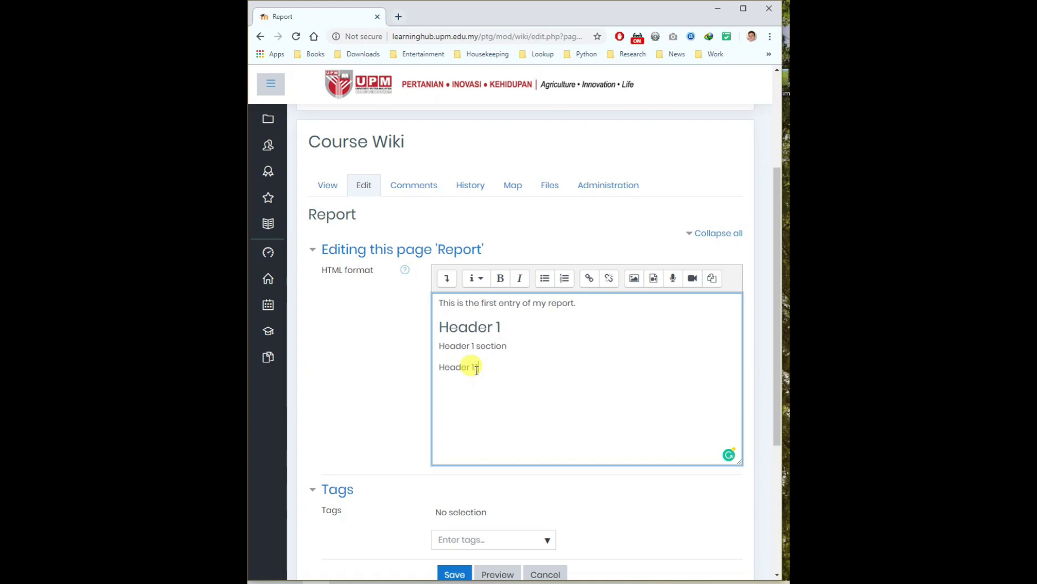
{"action": "left_click_drag", "start_coordinate": [477, 369], "coordinate": [437, 366]}
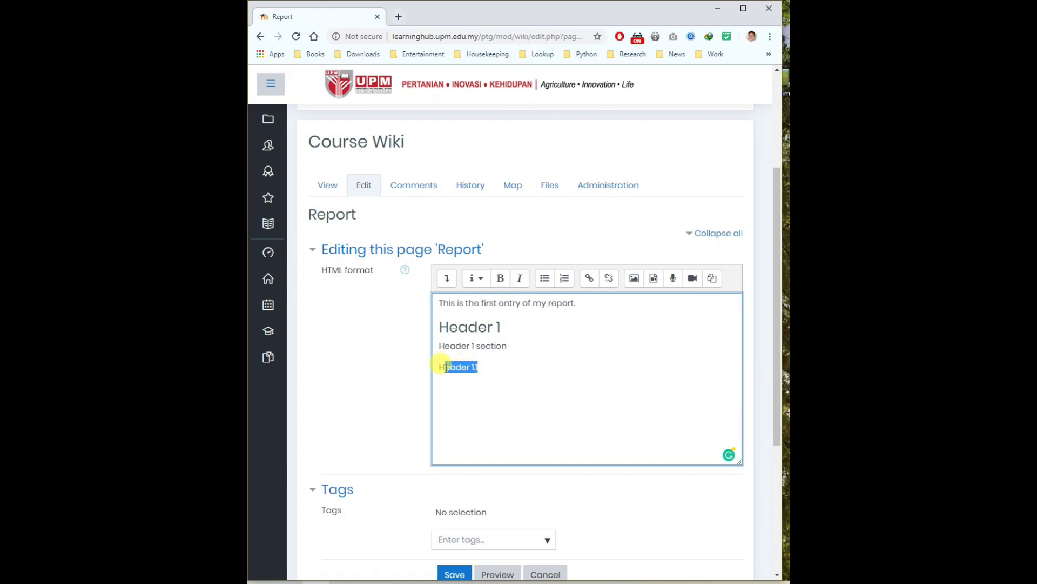
{"action": "left_click", "coordinate": [478, 284]}
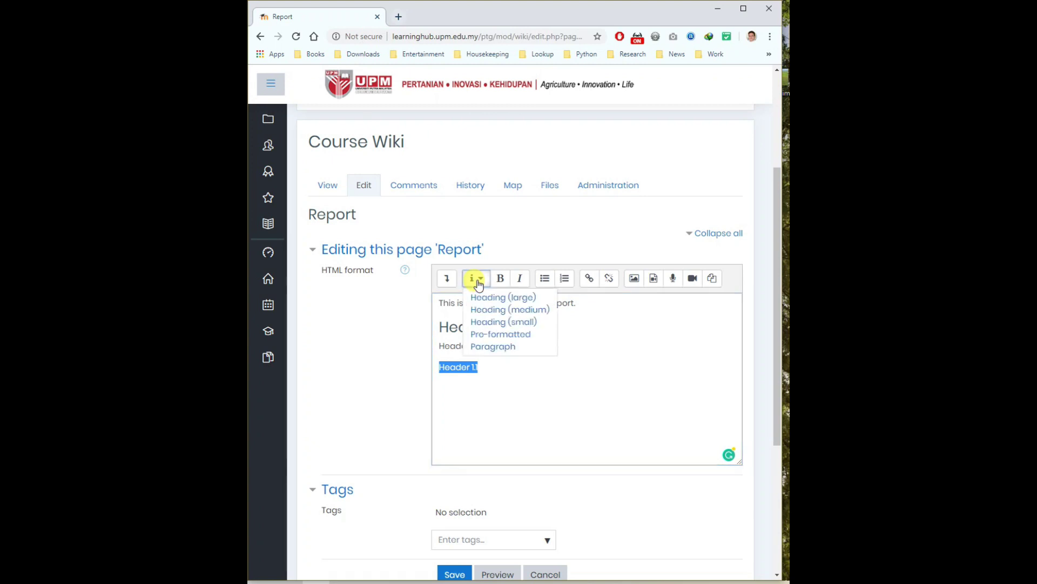
{"action": "left_click", "coordinate": [492, 312]}
Add the body text "Header 1.1 section" under Header 1.1, followed by a new line "Header 1.1.1".
{"action": "left_click", "coordinate": [512, 398]}
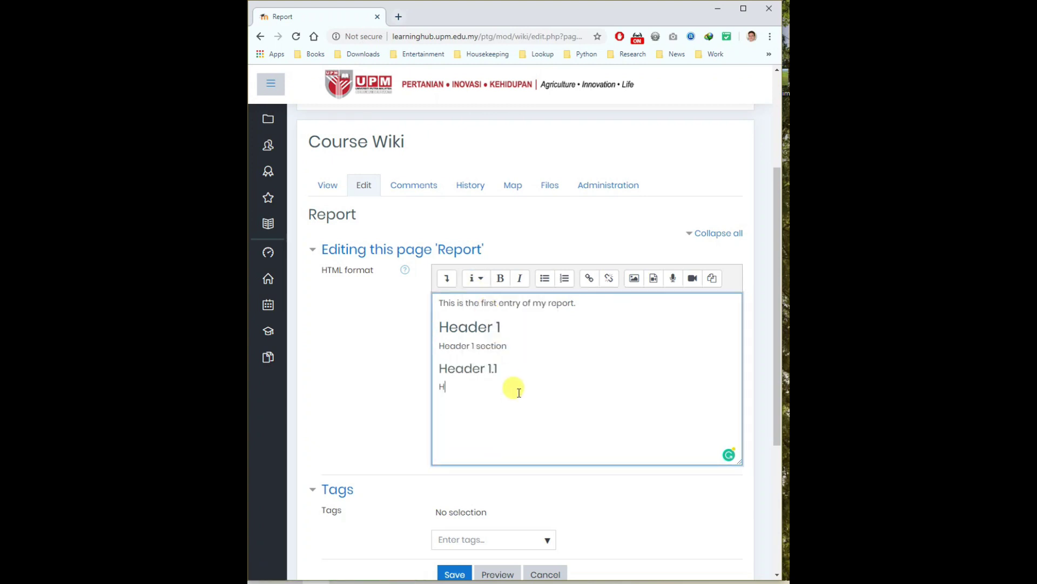
{"action": "type", "text": "Header 1.1"}
{"action": "type", "text": "1"}
{"action": "type", "text": "1"}
{"action": "key", "text": "Return"}
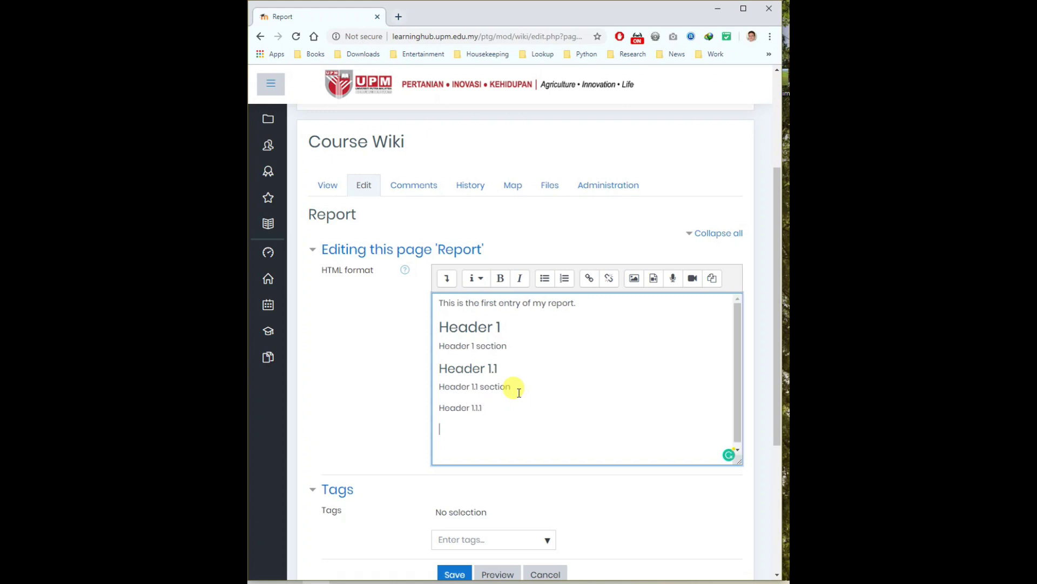
Style the "Header 1.1.1" line as Heading (small) and add "Header 1.1.1 section" beneath it, followed by a new line.
{"action": "left_click_drag", "start_coordinate": [483, 407], "coordinate": [436, 408]}
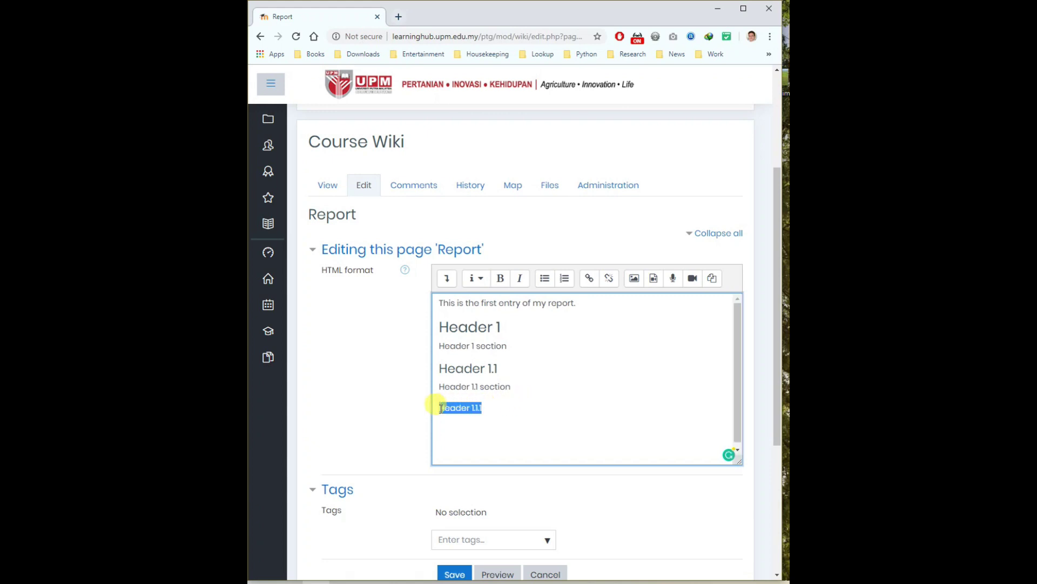
{"action": "left_click", "coordinate": [474, 278]}
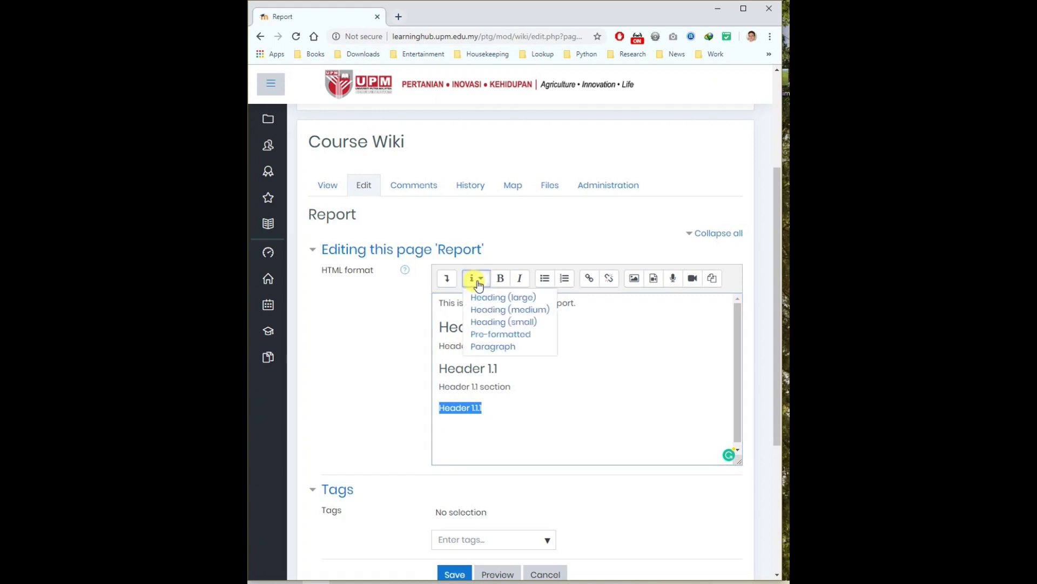
{"action": "left_click", "coordinate": [494, 322]}
{"action": "left_click", "coordinate": [483, 429]}
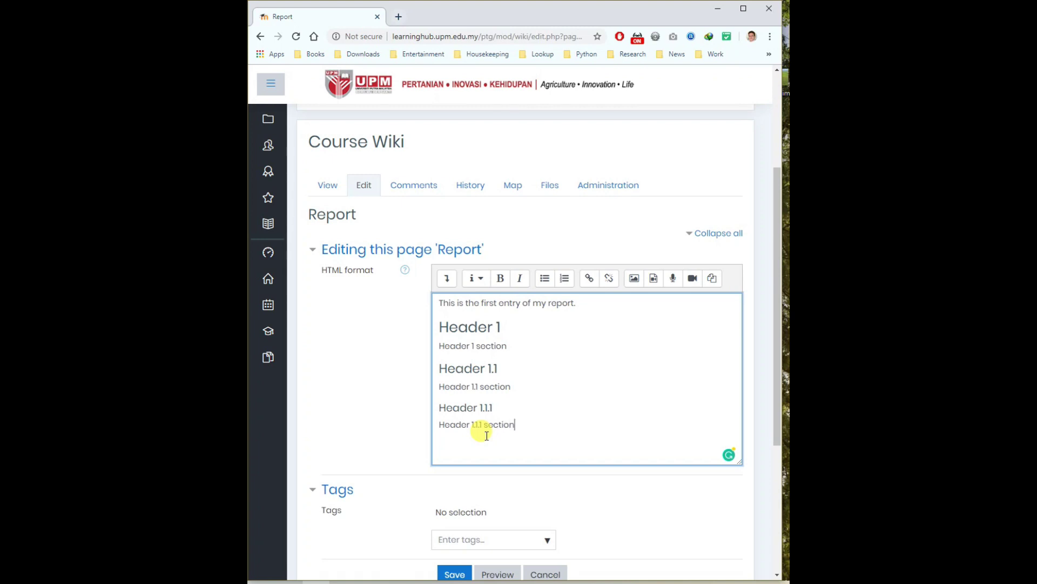
{"action": "key", "text": "Return"}
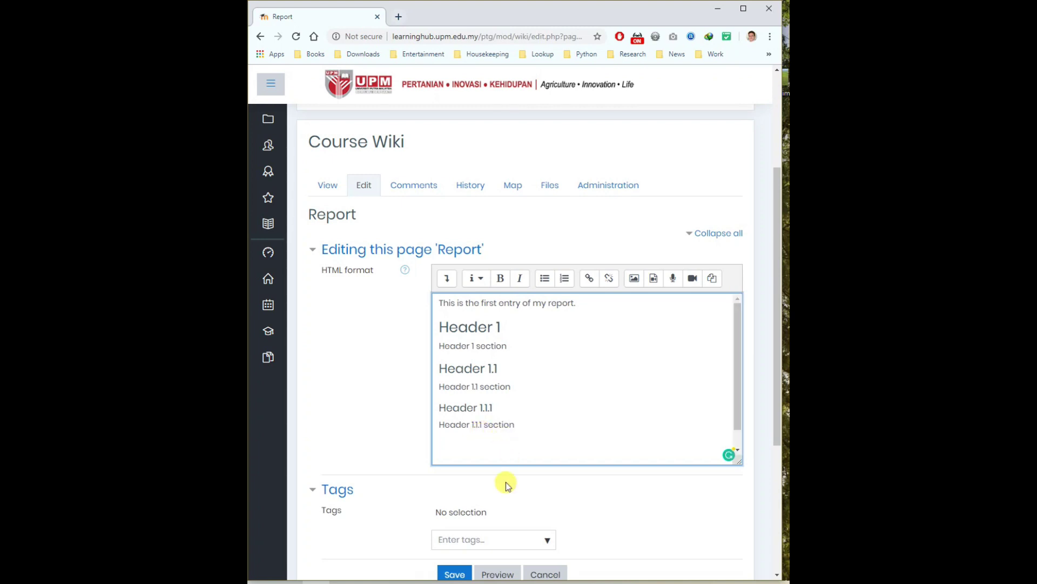
Save the Report page, follow the Header 1 link in its table of contents and check the sections.
{"action": "left_click", "coordinate": [455, 574]}
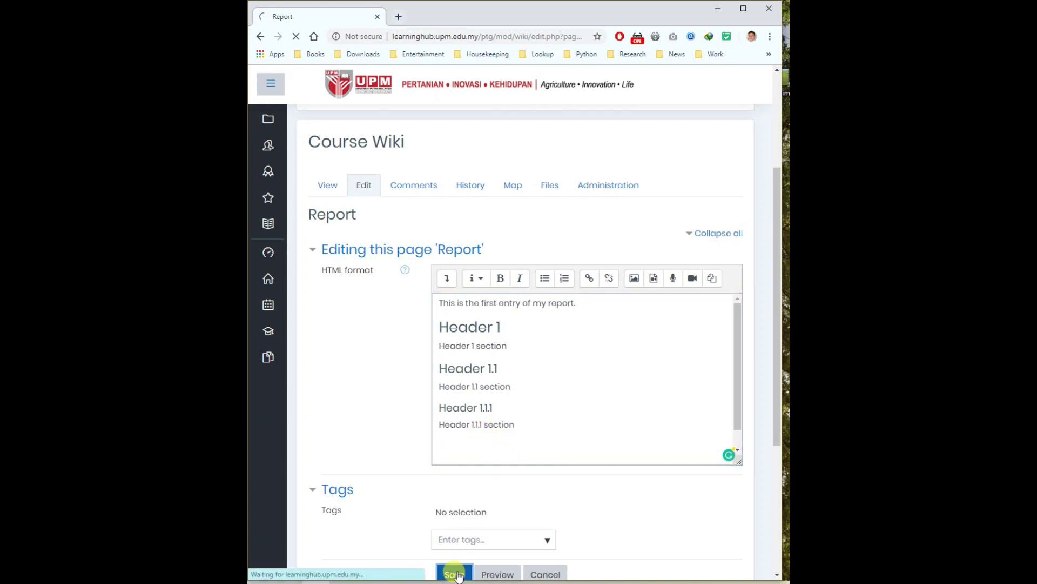
{"action": "scroll", "coordinate": [459, 556], "scroll_direction": "down", "scroll_amount": 4}
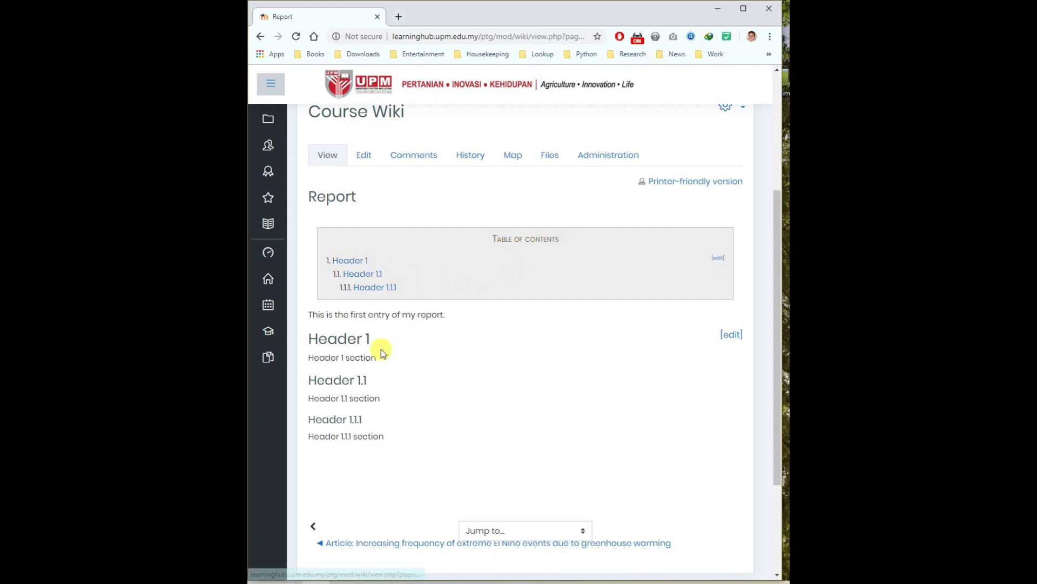
{"action": "left_click", "coordinate": [354, 261]}
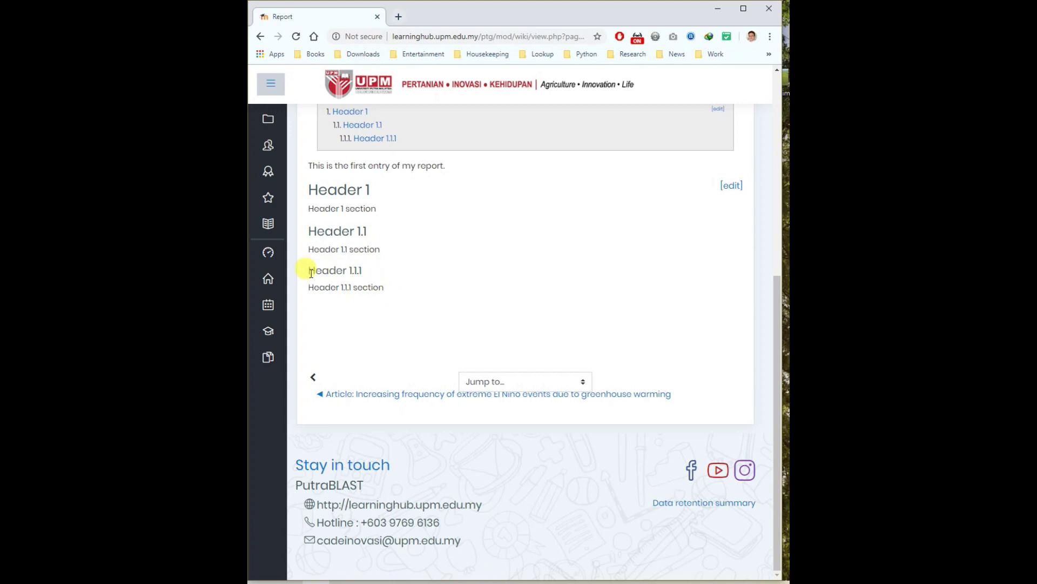
{"action": "left_click_drag", "start_coordinate": [310, 272], "coordinate": [408, 285]}
{"action": "left_click", "coordinate": [427, 300]}
{"action": "scroll", "coordinate": [440, 306], "scroll_direction": "up", "scroll_amount": 4}
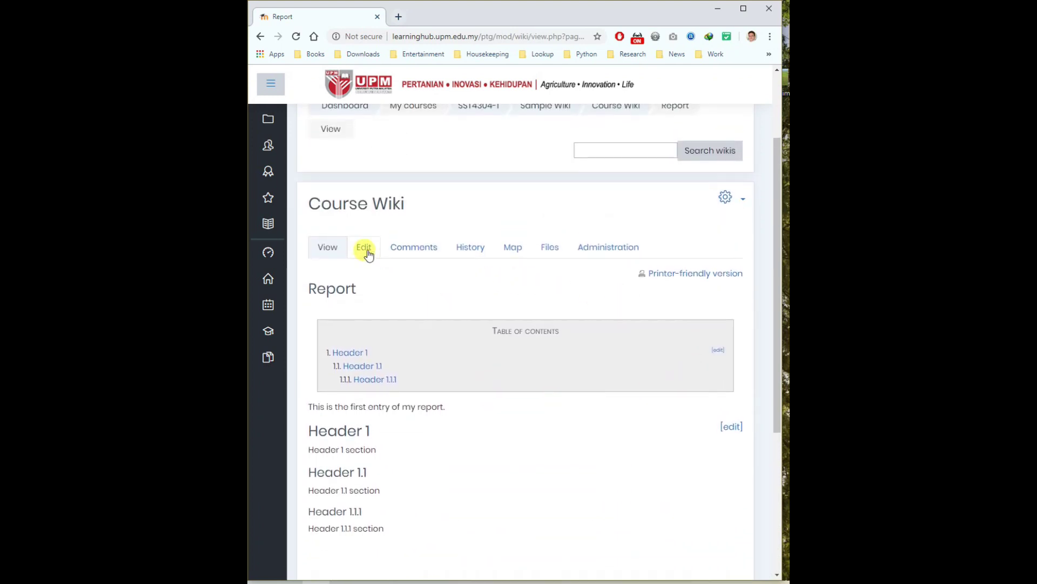
Reopen the Report page for editing and add the lines "Header 2", "Header 2.1" and "Header 2.1.1" below the Header 1.1.1 section.
{"action": "left_click", "coordinate": [365, 251]}
{"action": "scroll", "coordinate": [536, 469], "scroll_direction": "down", "scroll_amount": 5}
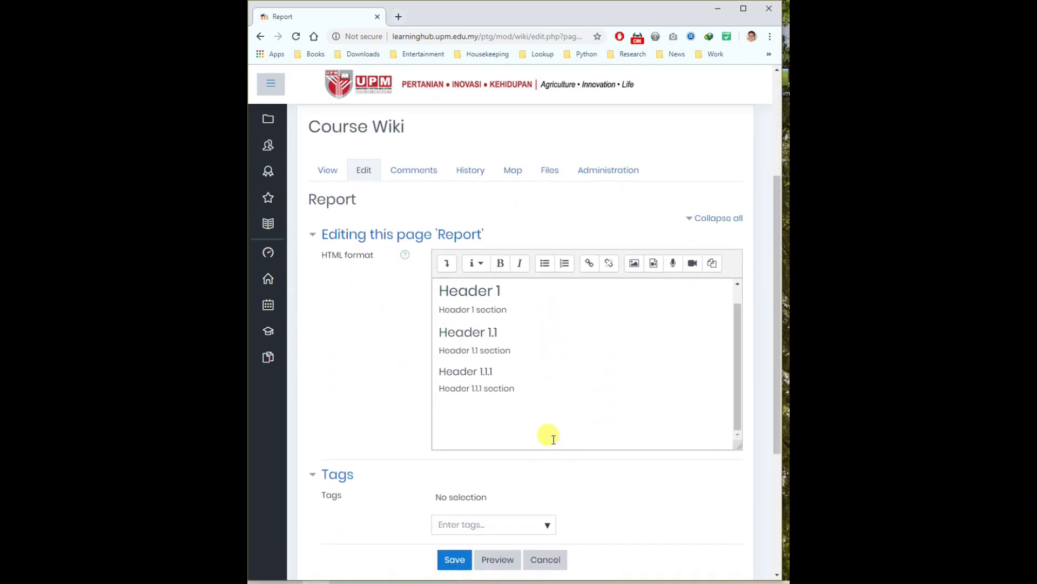
{"action": "left_click", "coordinate": [540, 389]}
{"action": "left_click_drag", "start_coordinate": [740, 430], "coordinate": [739, 516]}
{"action": "left_click", "coordinate": [527, 424]}
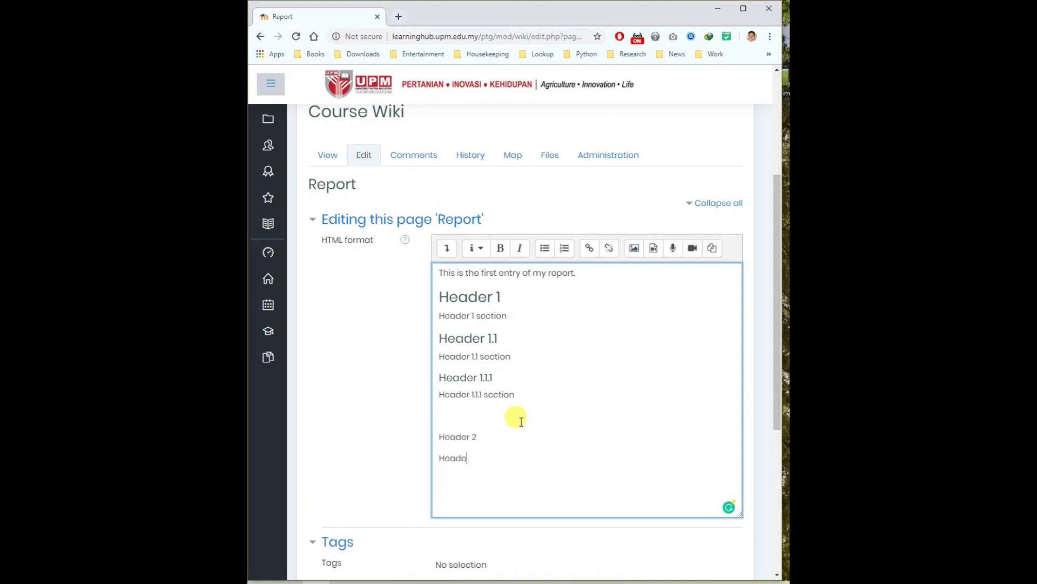
{"action": "key", "text": "Return"}
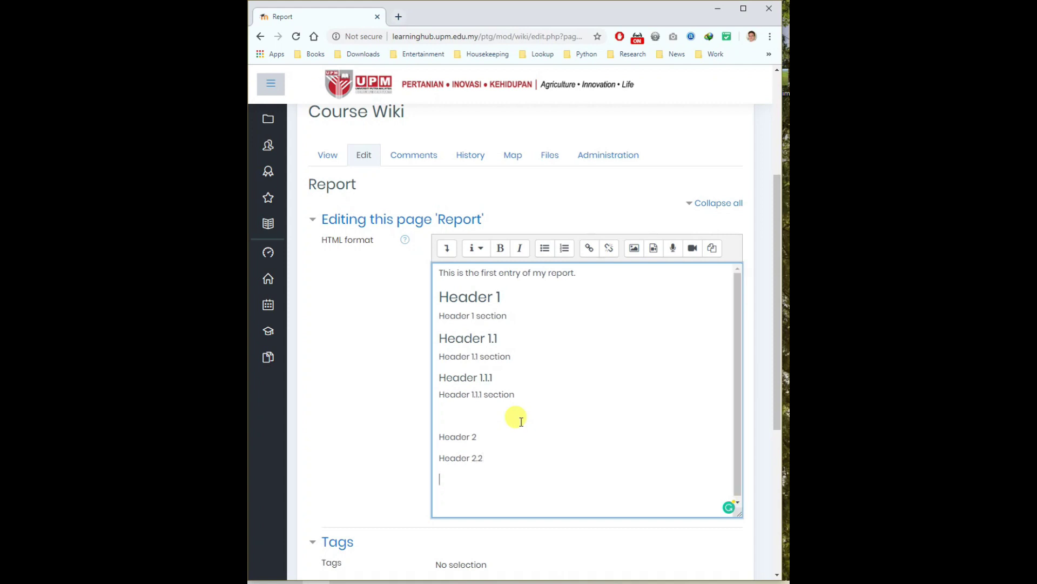
{"action": "key", "text": "BackSpace"}
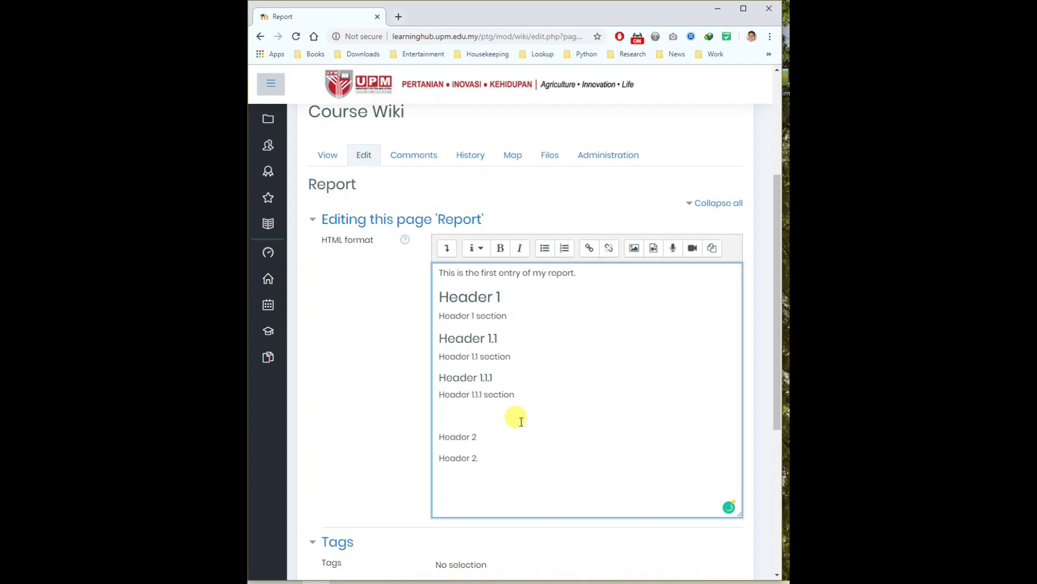
{"action": "key", "text": "Return"}
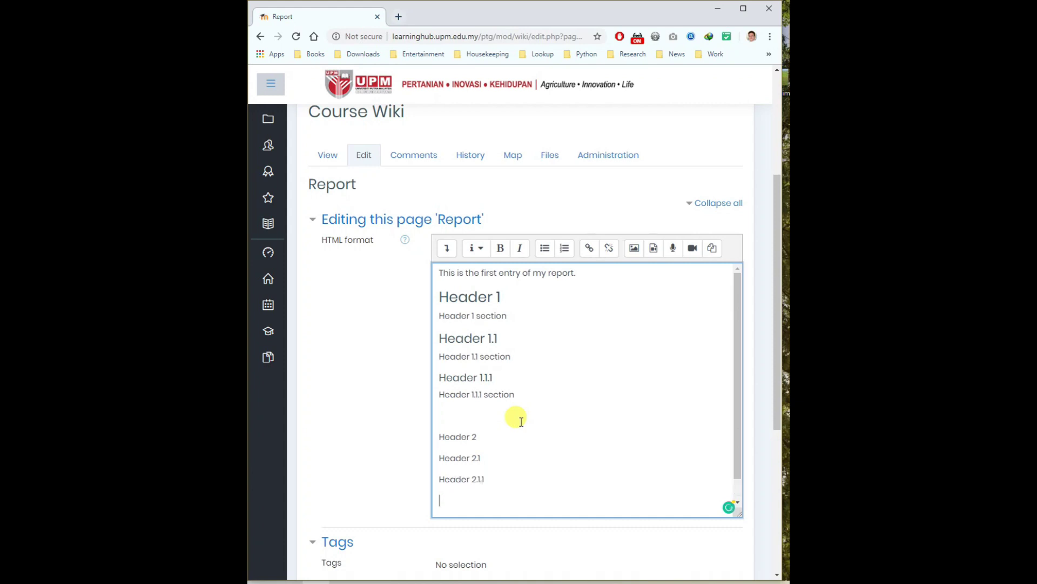
Style the "Header 2" line as Heading (large) and the "Header 2.1" line as Heading (medium).
{"action": "left_click_drag", "start_coordinate": [476, 437], "coordinate": [444, 436]}
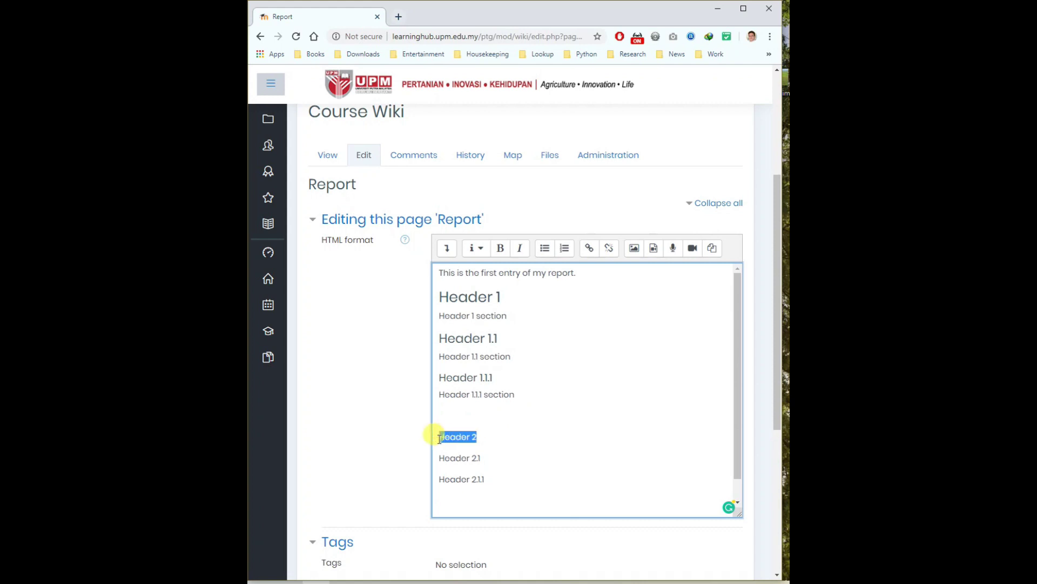
{"action": "left_click", "coordinate": [475, 247]}
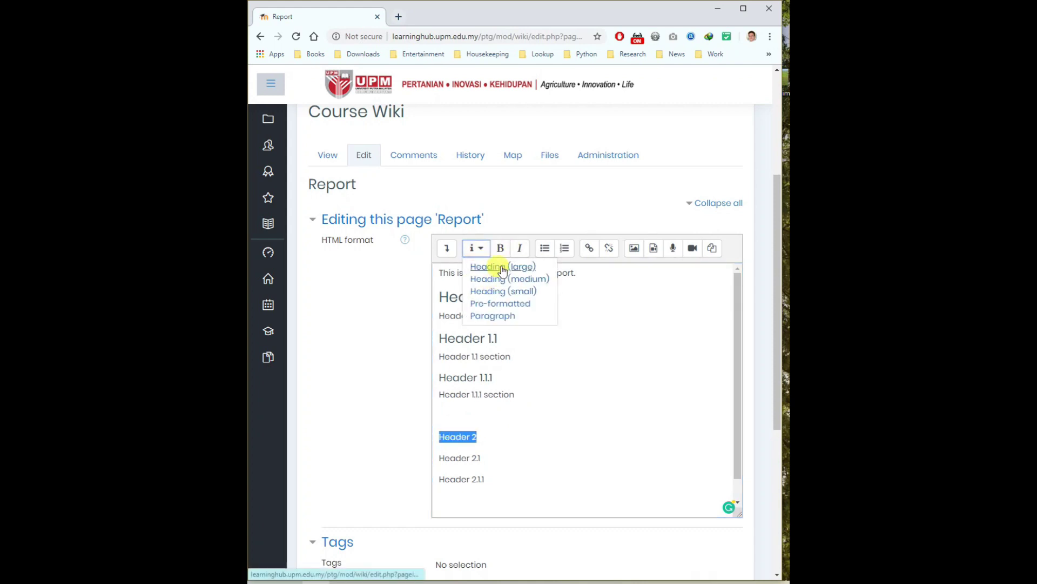
{"action": "left_click", "coordinate": [502, 269]}
{"action": "left_click_drag", "start_coordinate": [481, 459], "coordinate": [439, 458]}
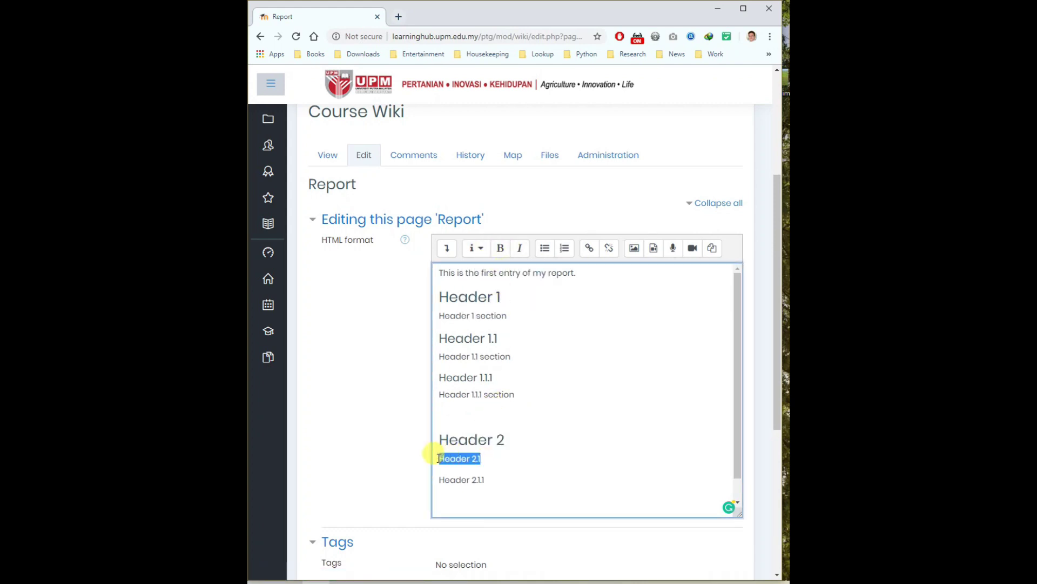
{"action": "left_click", "coordinate": [475, 248]}
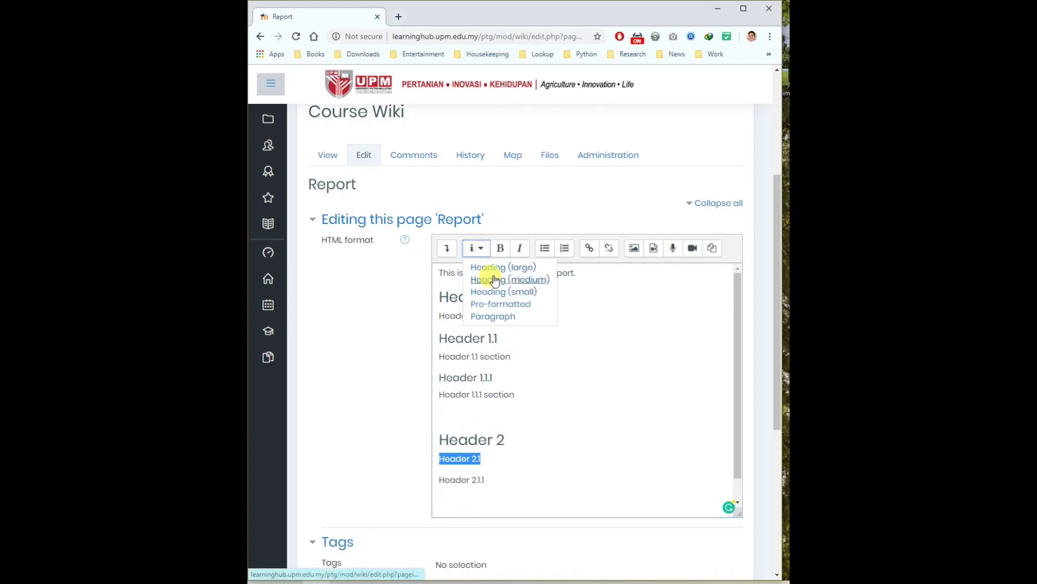
{"action": "left_click", "coordinate": [494, 279]}
Style the "Header 2.1.1" line as Heading (small).
{"action": "left_click", "coordinate": [487, 479]}
{"action": "left_click_drag", "start_coordinate": [487, 479], "coordinate": [450, 479]}
{"action": "left_click", "coordinate": [508, 477]}
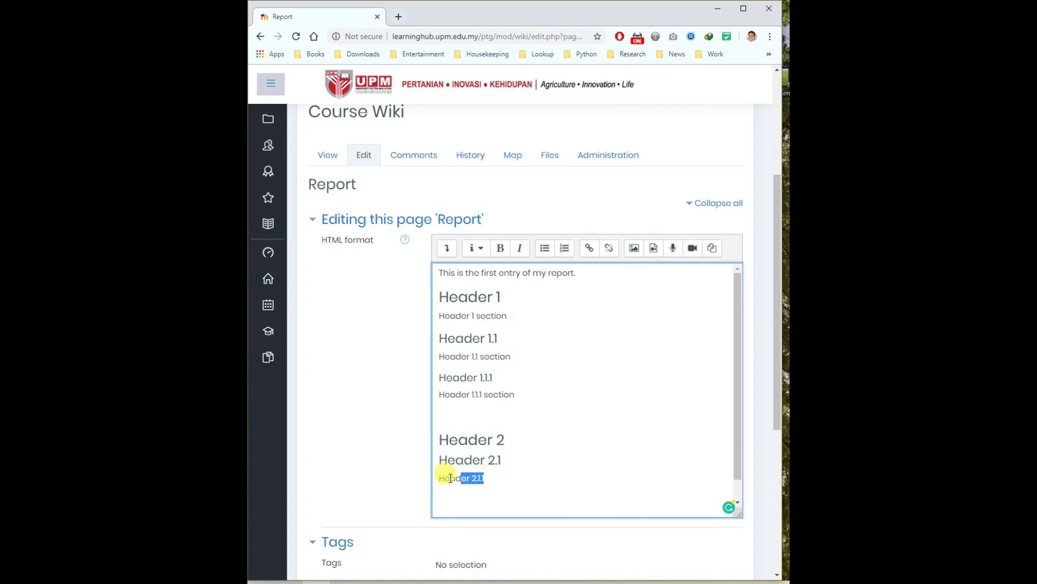
{"action": "left_click", "coordinate": [475, 248]}
{"action": "left_click", "coordinate": [495, 293]}
{"action": "left_click", "coordinate": [528, 478]}
{"action": "scroll", "coordinate": [528, 484], "scroll_direction": "down", "scroll_amount": 1}
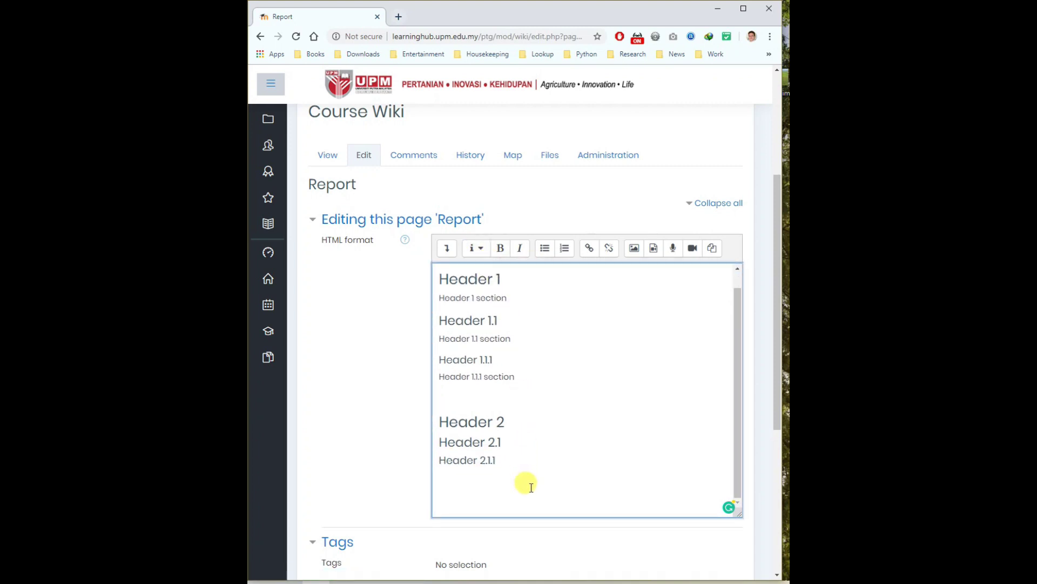
Save the Report page with the Header 2 headings and review its table of contents and sections.
{"action": "left_click_drag", "start_coordinate": [440, 421], "coordinate": [547, 475]}
{"action": "scroll", "coordinate": [547, 475], "scroll_direction": "down", "scroll_amount": 4}
{"action": "left_click", "coordinate": [454, 412]}
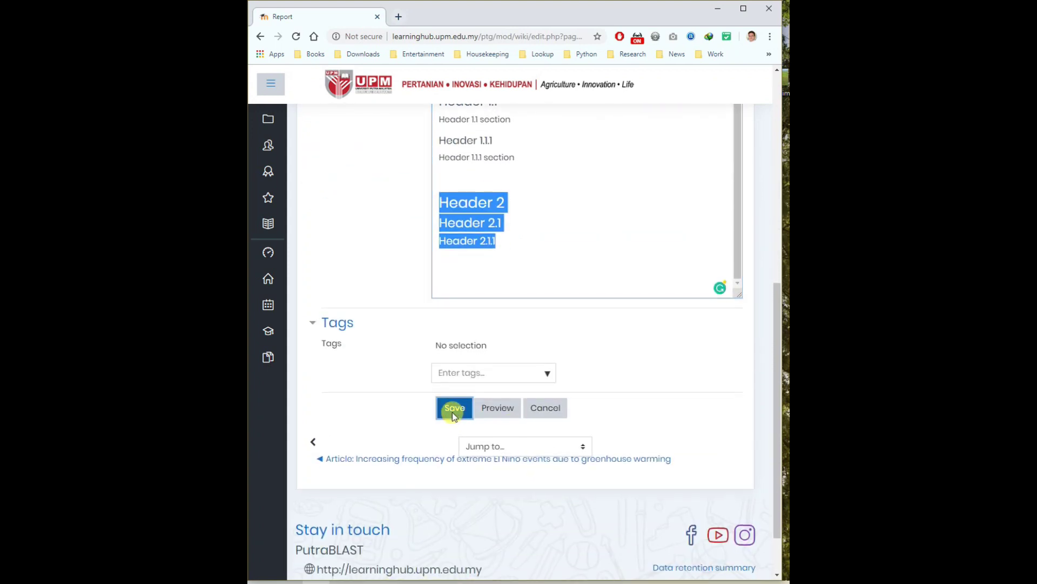
{"action": "scroll", "coordinate": [486, 421], "scroll_direction": "down", "scroll_amount": 2}
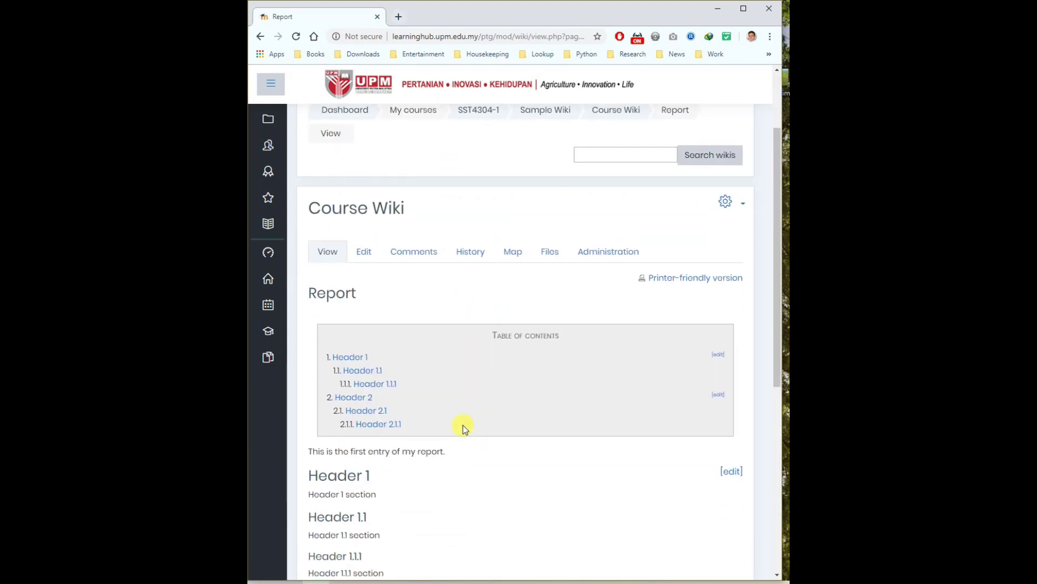
{"action": "scroll", "coordinate": [411, 397], "scroll_direction": "down", "scroll_amount": 2}
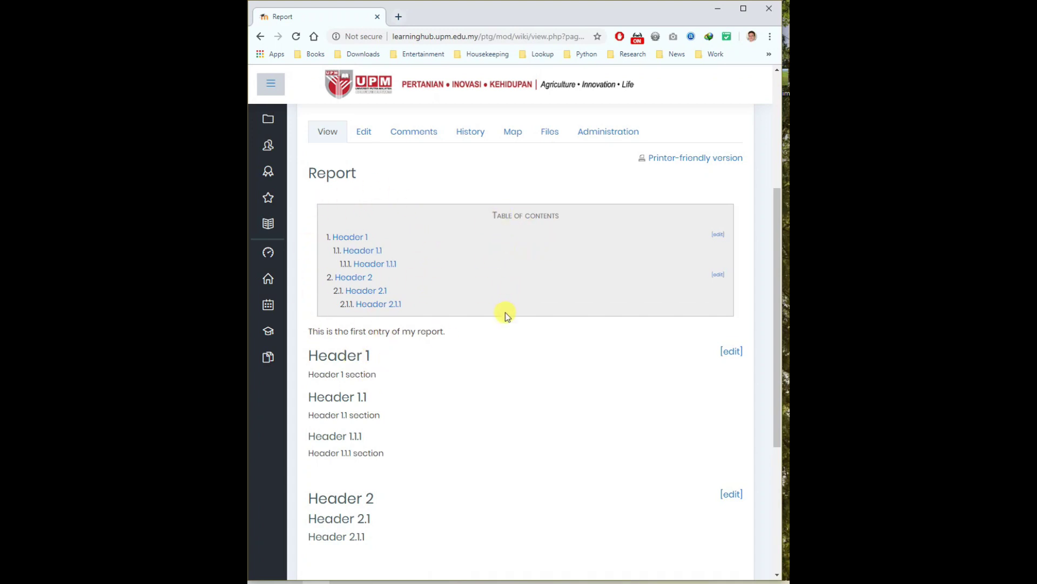
{"action": "scroll", "coordinate": [506, 321], "scroll_direction": "up", "scroll_amount": 2}
Reopen the Report page for editing and add the line "Bold text" below Header 2.1.1.
{"action": "left_click", "coordinate": [361, 239]}
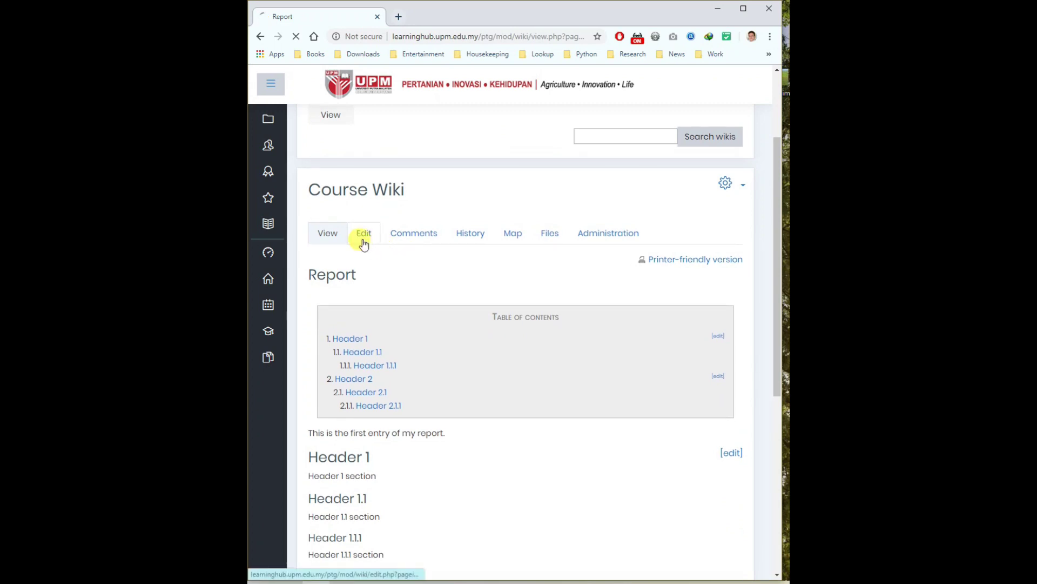
{"action": "scroll", "coordinate": [556, 399], "scroll_direction": "down", "scroll_amount": 4}
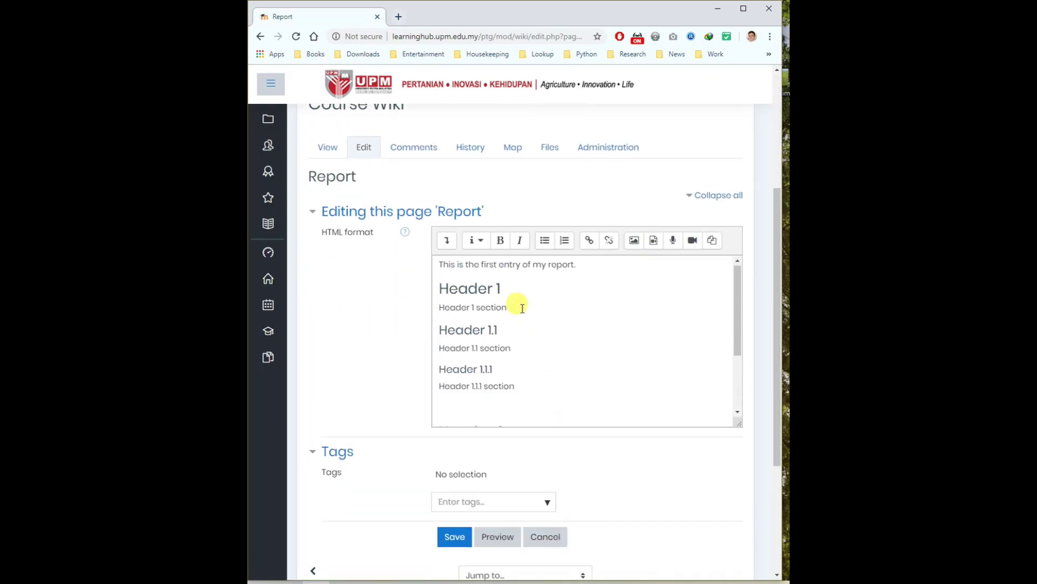
{"action": "scroll", "coordinate": [533, 390], "scroll_direction": "down", "scroll_amount": 3}
{"action": "left_click", "coordinate": [535, 397]}
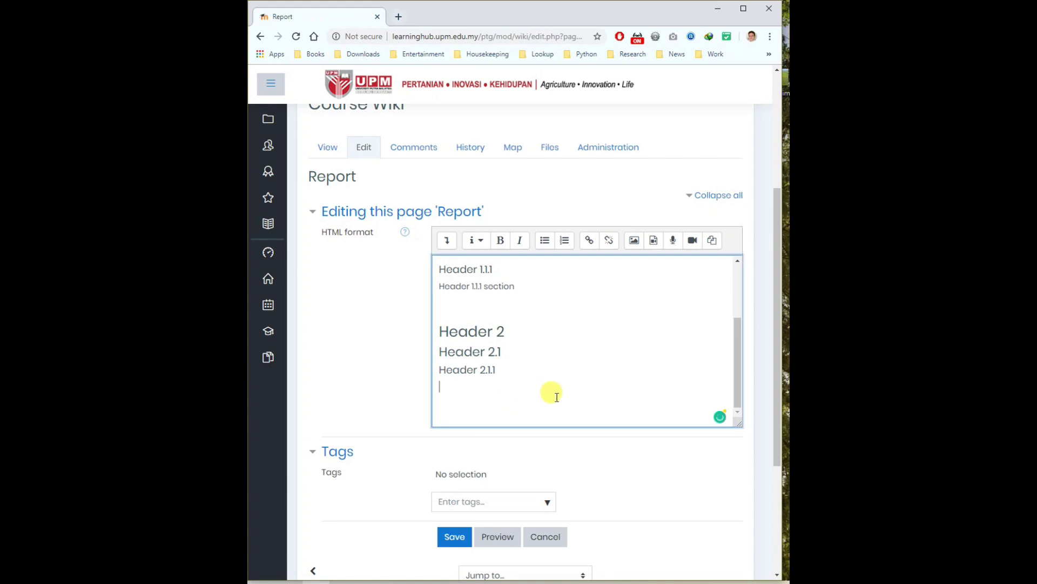
{"action": "scroll", "coordinate": [556, 397], "scroll_direction": "down", "scroll_amount": 2}
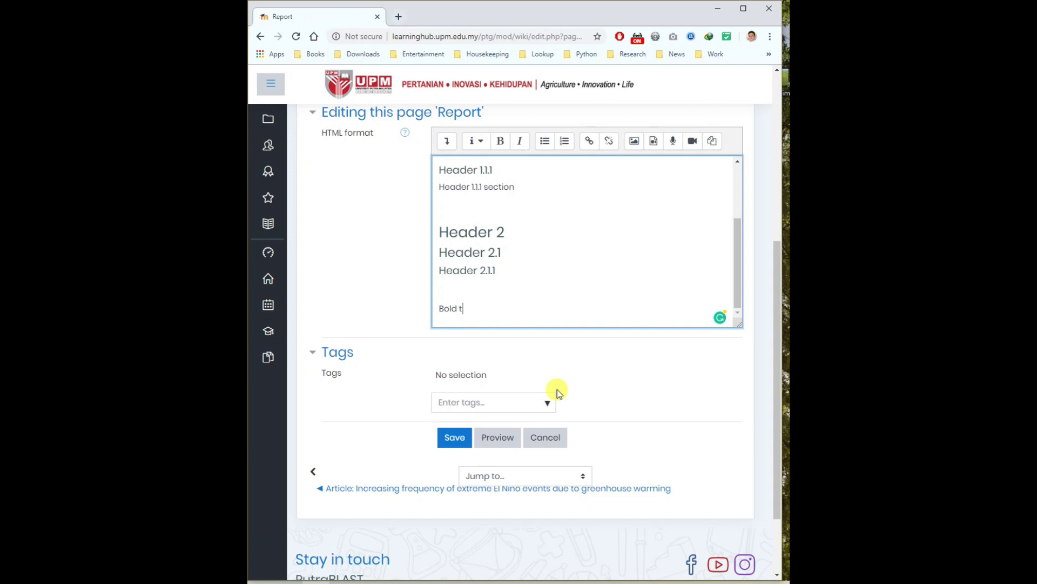
{"action": "type", "text": "Bold text"}
{"action": "key", "text": "Return"}
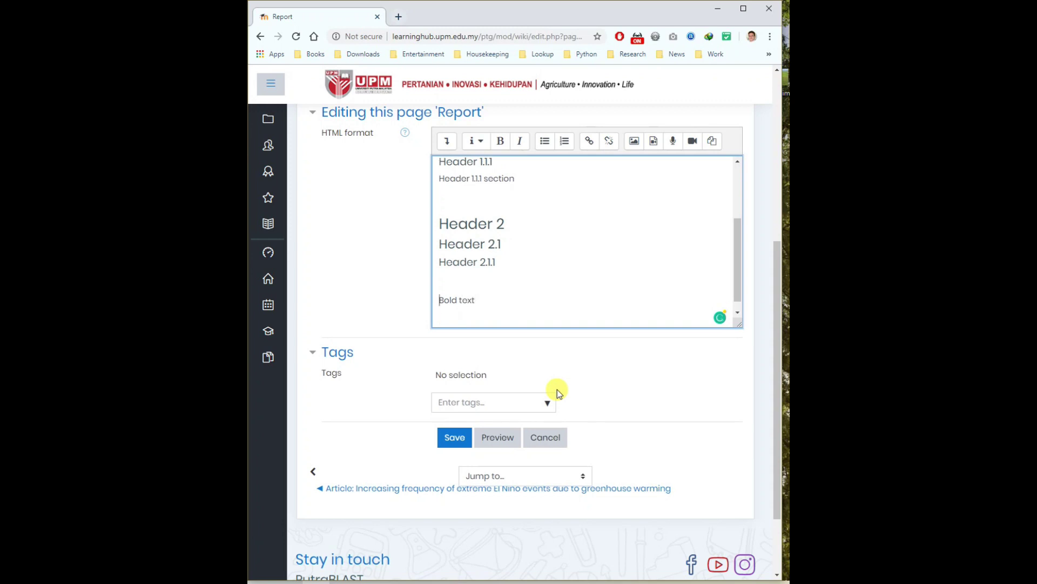
Apply bold formatting to the "Bold text" line.
{"action": "key", "text": "shift+End"}
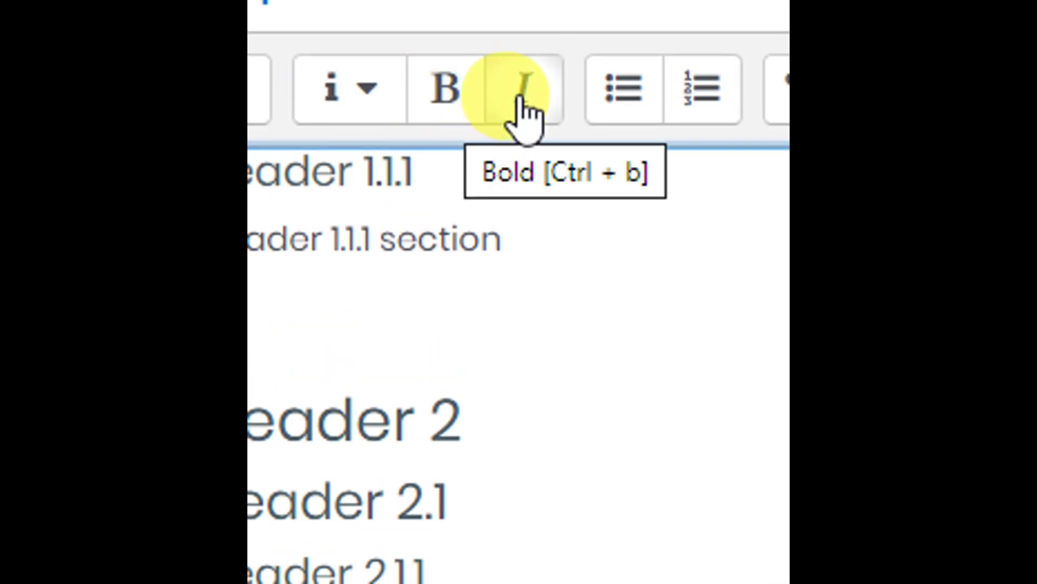
{"action": "left_click", "coordinate": [457, 103]}
{"action": "key", "text": "Down"}
{"action": "left_click_drag", "start_coordinate": [478, 301], "coordinate": [433, 299]}
Add the line "Italic text" below the bold line and format it in italics.
{"action": "left_click", "coordinate": [464, 320]}
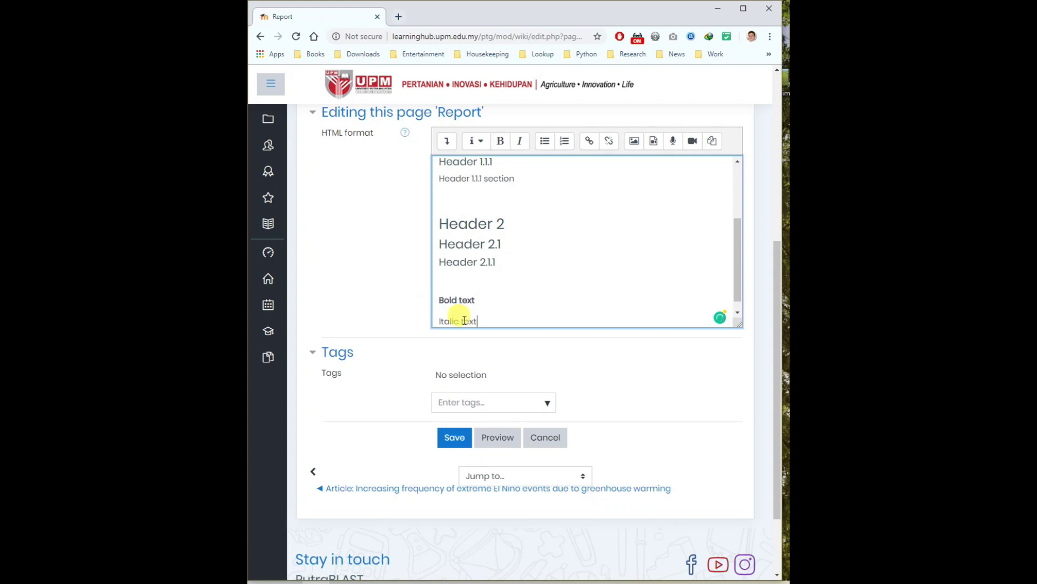
{"action": "key", "text": "Return"}
{"action": "key", "text": "Up"}
{"action": "key", "text": "shift+End"}
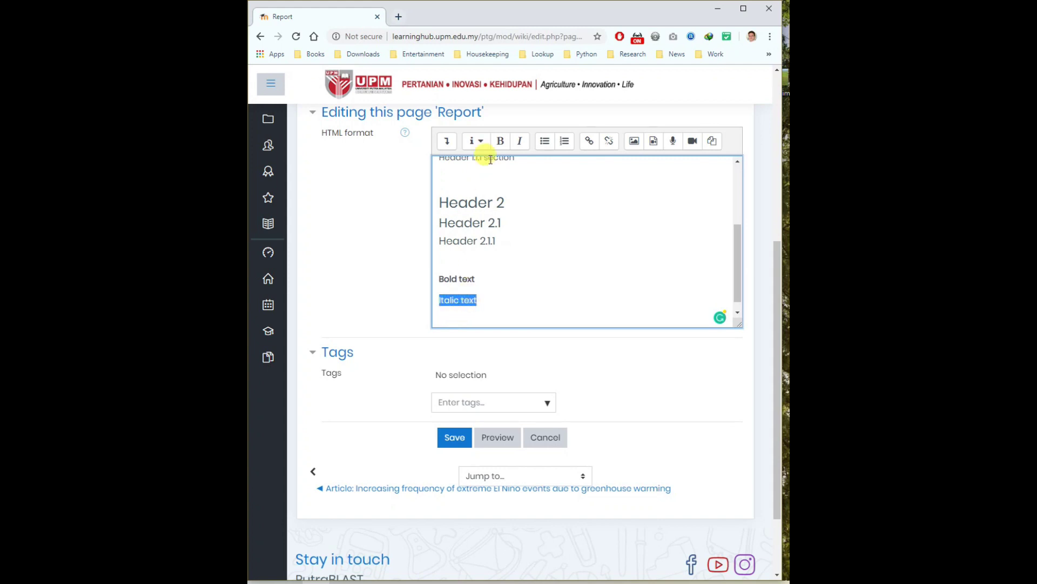
{"action": "left_click", "coordinate": [519, 143]}
{"action": "left_click", "coordinate": [546, 309]}
Review the page content in the editor, from the opening entry down to the italic line.
{"action": "scroll", "coordinate": [556, 312], "scroll_direction": "down", "scroll_amount": 1}
{"action": "left_click_drag", "start_coordinate": [475, 291], "coordinate": [427, 280]}
{"action": "key", "text": "ctrl+a"}
{"action": "left_click", "coordinate": [455, 301]}
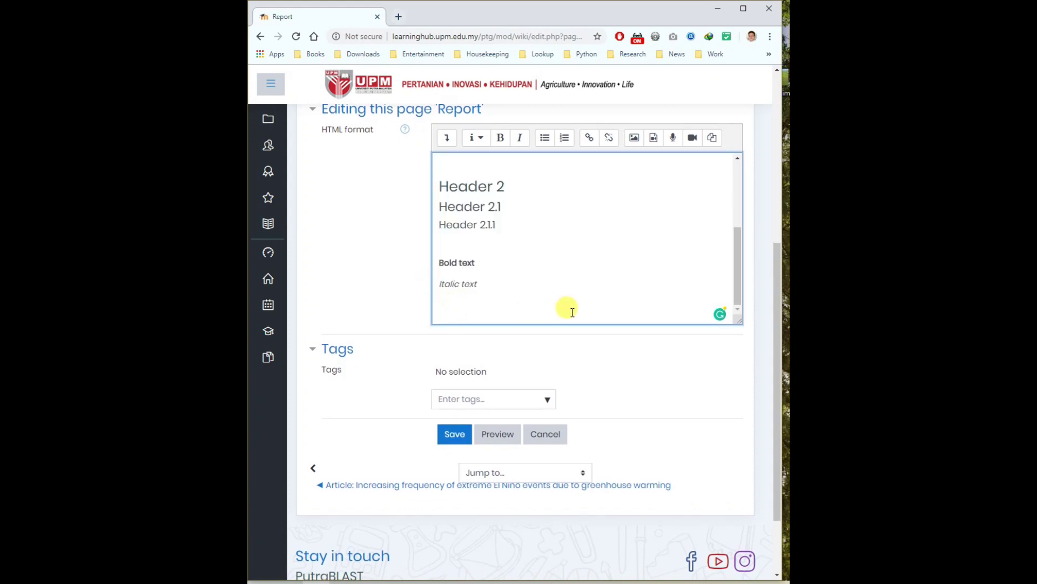
{"action": "scroll", "coordinate": [475, 280], "scroll_direction": "up", "scroll_amount": 6}
{"action": "scroll", "coordinate": [501, 216], "scroll_direction": "up", "scroll_amount": 2}
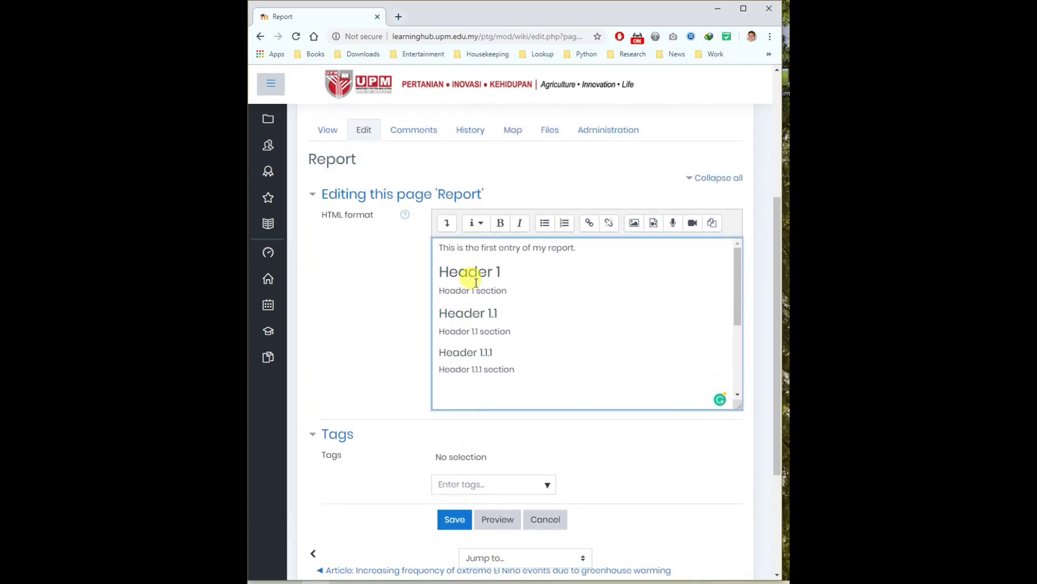
{"action": "scroll", "coordinate": [481, 378], "scroll_direction": "down", "scroll_amount": 5}
{"action": "scroll", "coordinate": [495, 382], "scroll_direction": "down", "scroll_amount": 3}
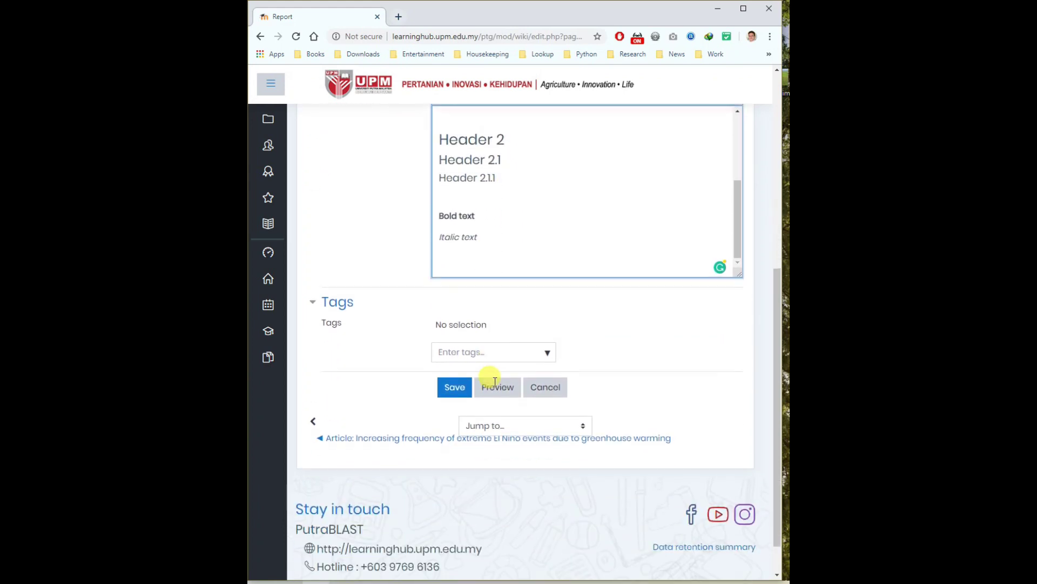
Enlarge the editing area and add the line "Right-aligned paragraph" below the italic text.
{"action": "left_click_drag", "start_coordinate": [738, 270], "coordinate": [513, 370]}
{"action": "scroll", "coordinate": [576, 368], "scroll_direction": "up", "scroll_amount": 1}
{"action": "scroll", "coordinate": [576, 368], "scroll_direction": "up", "scroll_amount": 2}
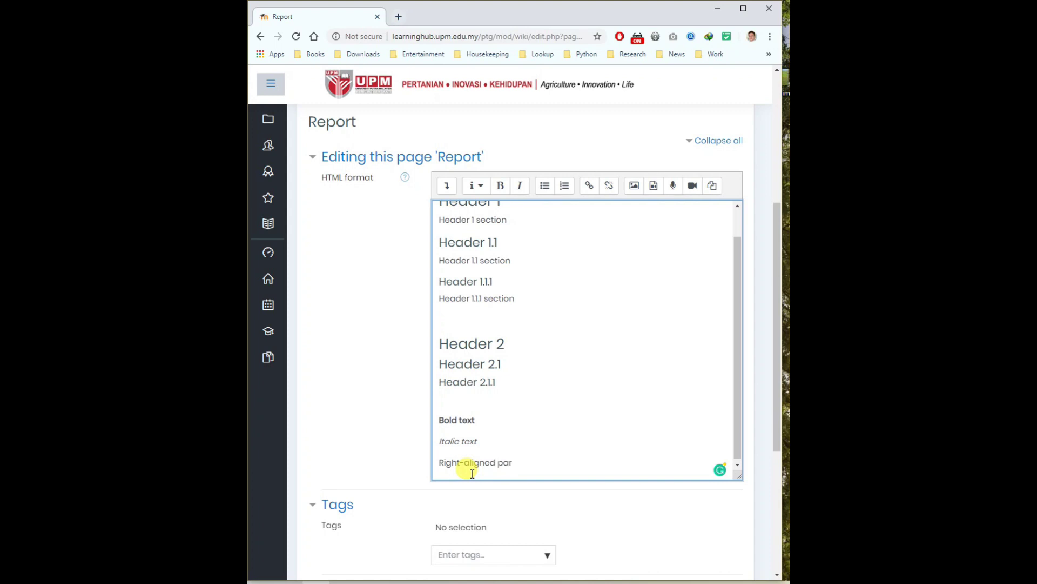
{"action": "type", "text": "h"}
{"action": "key", "text": "Return"}
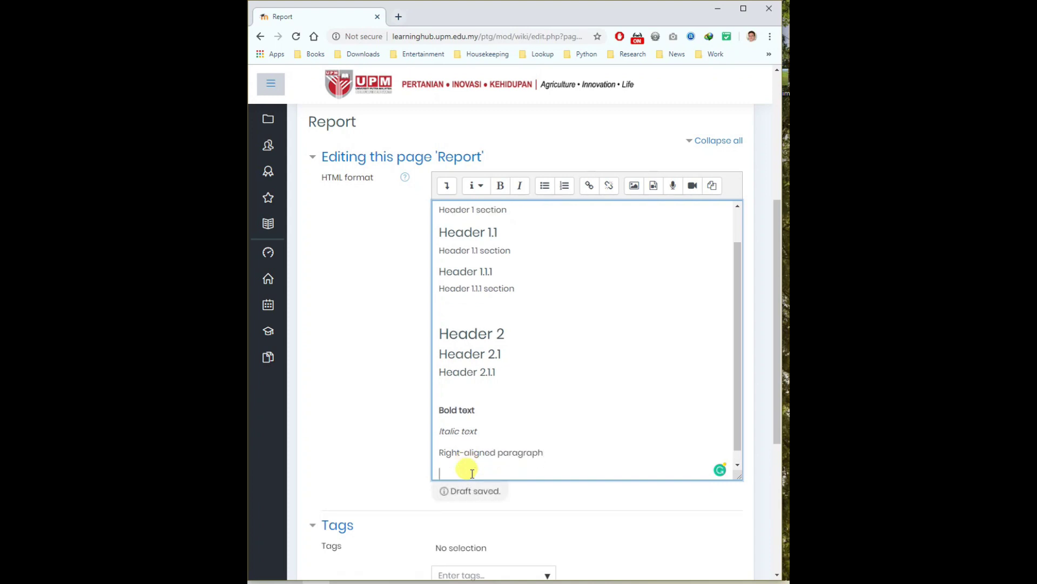
{"action": "scroll", "coordinate": [602, 459], "scroll_direction": "down", "scroll_amount": 1}
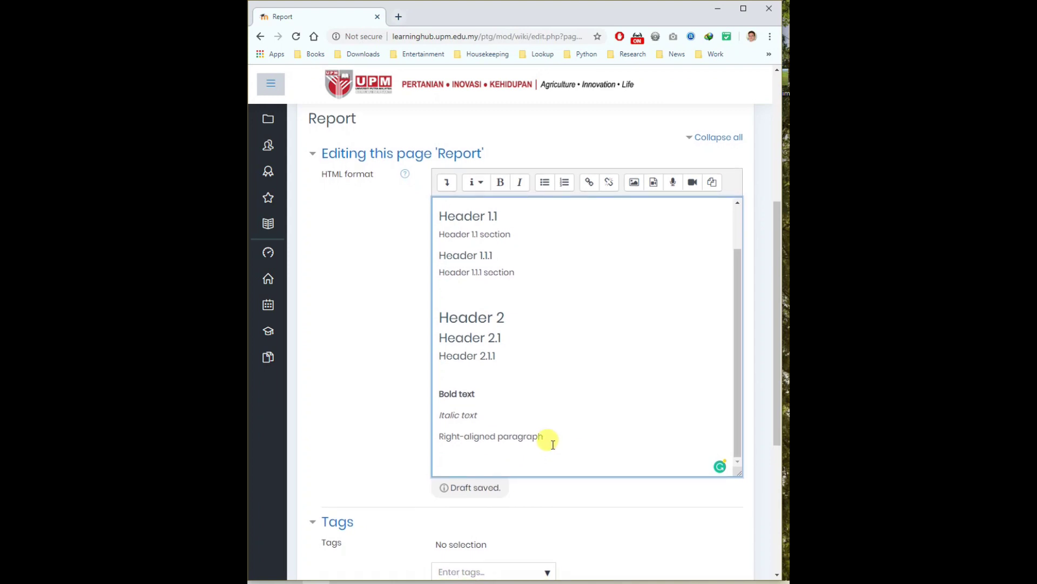
Show the editor's advanced buttons and right-align the "Right-aligned paragraph" line.
{"action": "left_click_drag", "start_coordinate": [547, 434], "coordinate": [437, 437]}
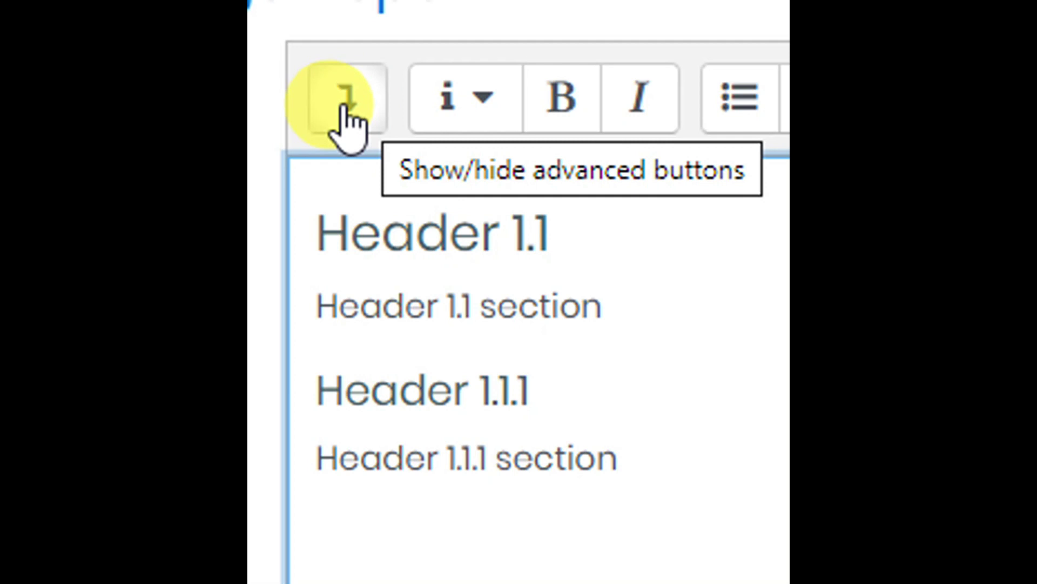
{"action": "left_click", "coordinate": [344, 105]}
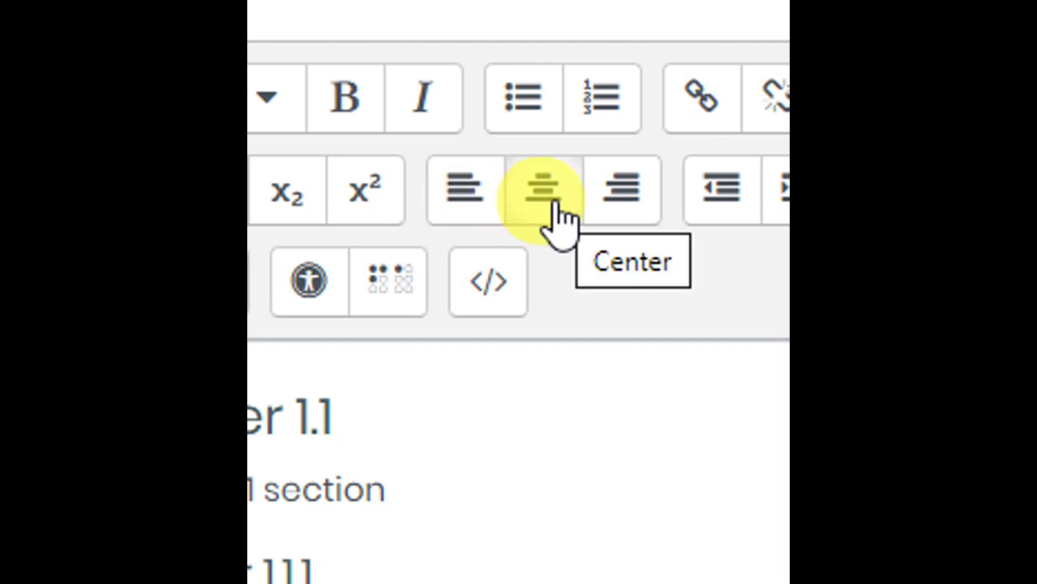
{"action": "left_click", "coordinate": [621, 202]}
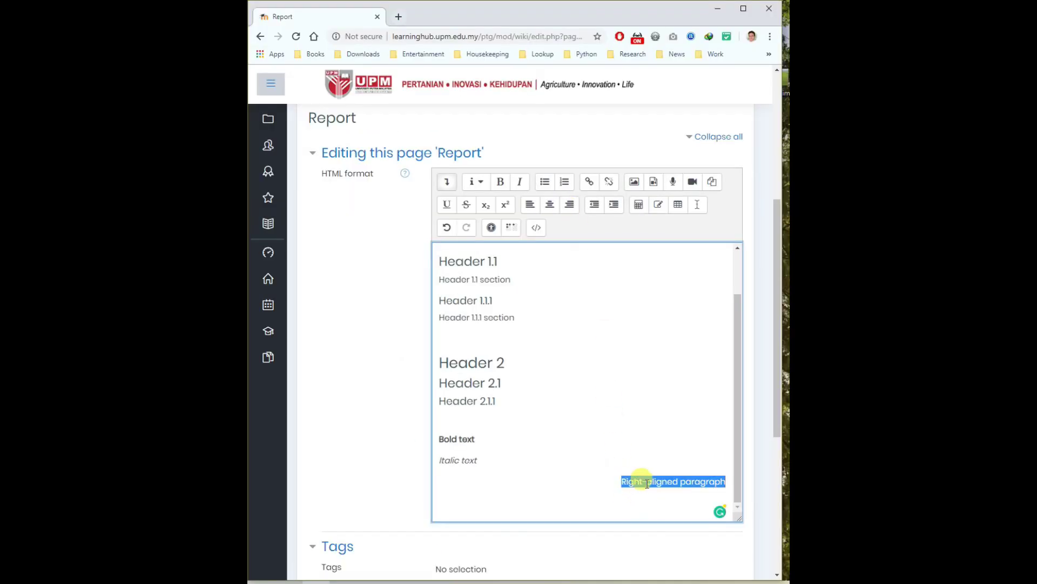
Add the line "Centred-aligned paragraph" below the right-aligned paragraph and centre it.
{"action": "scroll", "coordinate": [647, 483], "scroll_direction": "down", "scroll_amount": 2}
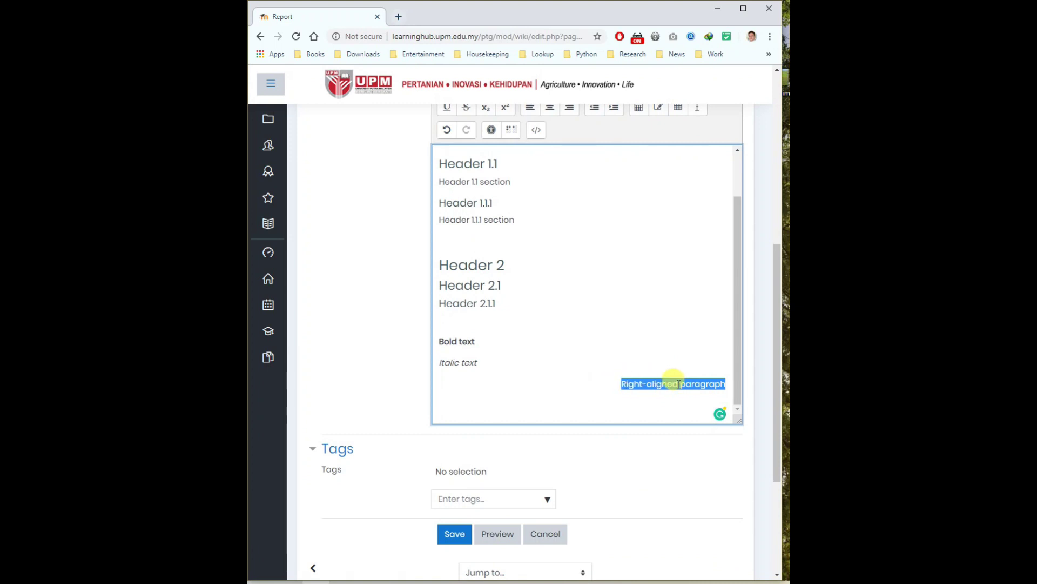
{"action": "left_click", "coordinate": [689, 400]}
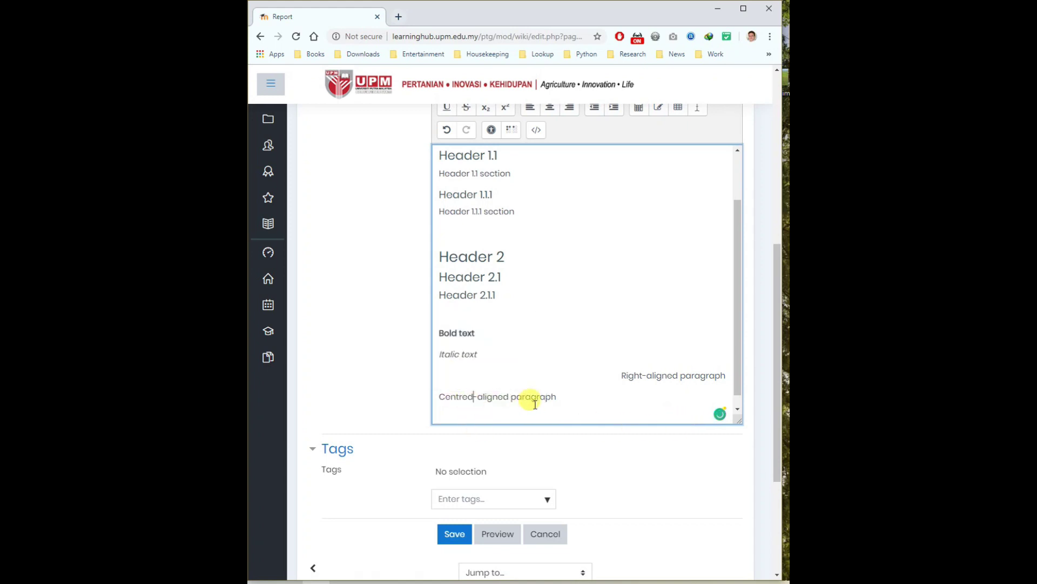
{"action": "left_click_drag", "start_coordinate": [562, 398], "coordinate": [438, 399]}
{"action": "left_click", "coordinate": [438, 401]}
{"action": "left_click_drag", "start_coordinate": [562, 399], "coordinate": [447, 399]}
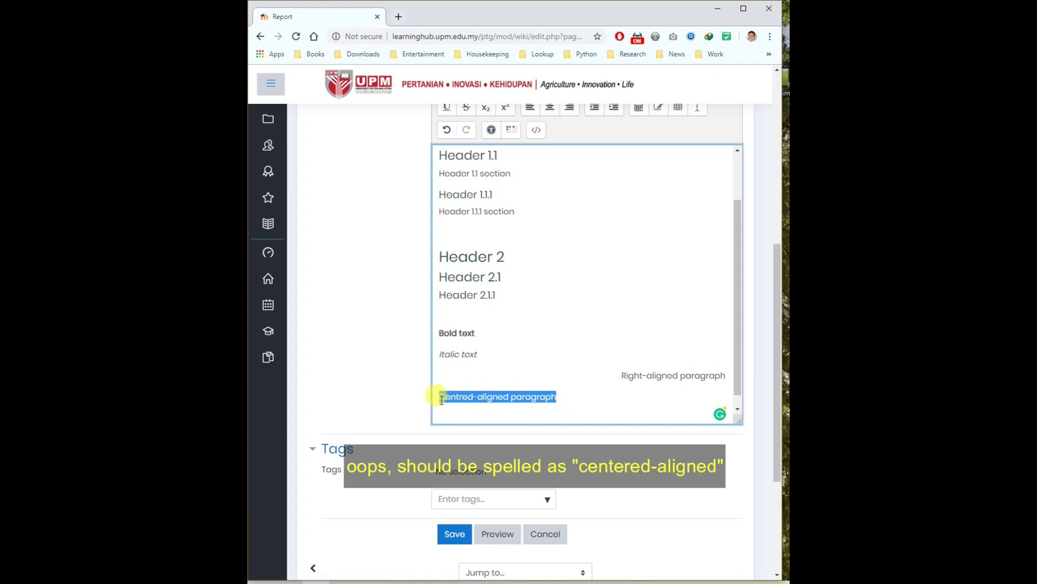
{"action": "left_click", "coordinate": [442, 400]}
{"action": "left_click", "coordinate": [562, 397]}
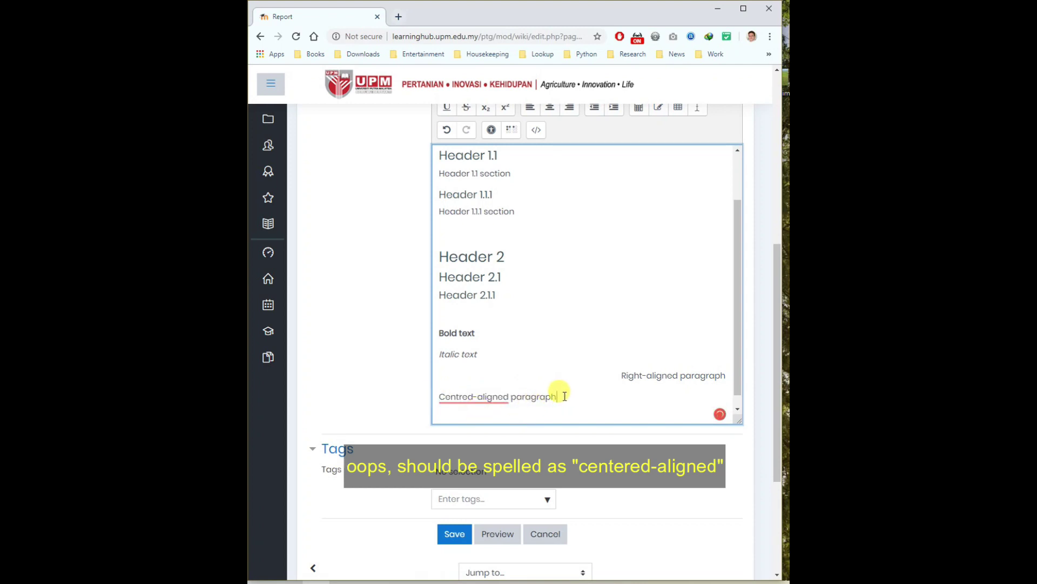
{"action": "left_click_drag", "start_coordinate": [564, 396], "coordinate": [439, 397]}
{"action": "left_click", "coordinate": [469, 398]}
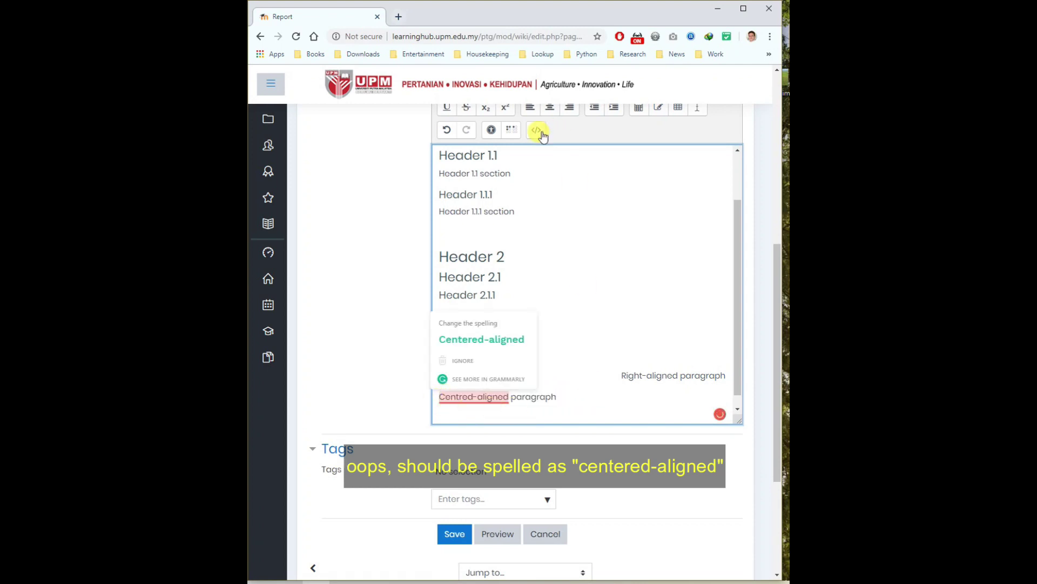
{"action": "scroll", "coordinate": [556, 200], "scroll_direction": "up", "scroll_amount": 2}
{"action": "scroll", "coordinate": [539, 250], "scroll_direction": "up", "scroll_amount": 3}
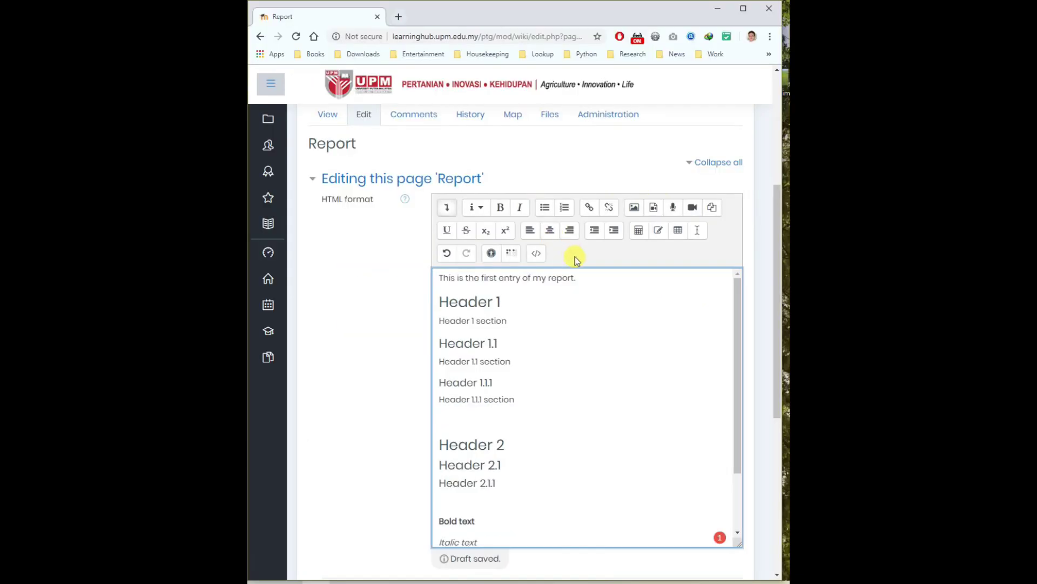
{"action": "scroll", "coordinate": [592, 359], "scroll_direction": "down", "scroll_amount": 5}
{"action": "left_click", "coordinate": [643, 500]}
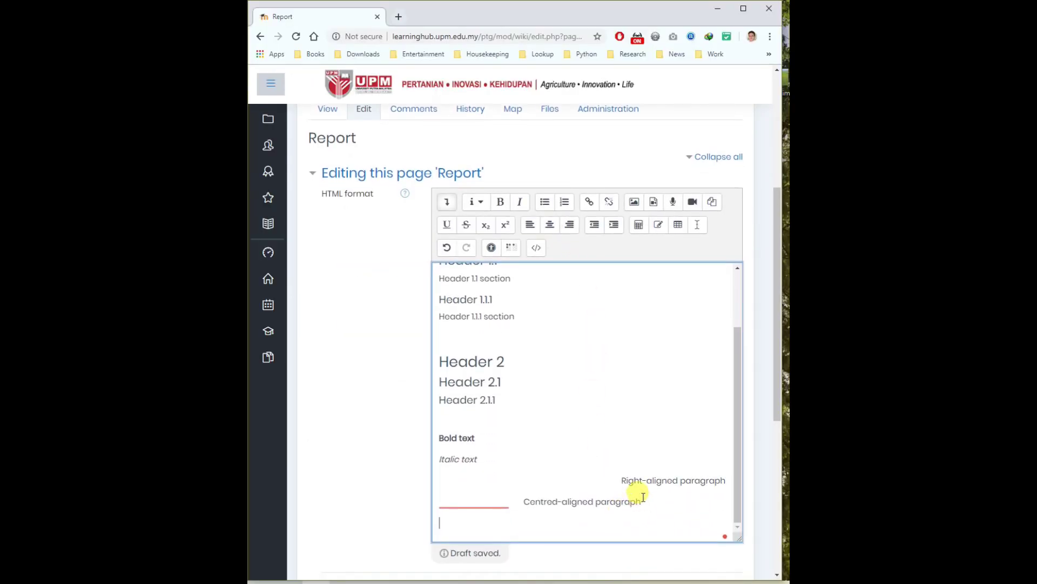
Review the formatted page content in the editor, from the Header 1 levels down to the italic, right-aligned and centred lines.
{"action": "scroll", "coordinate": [649, 503], "scroll_direction": "down", "scroll_amount": 4}
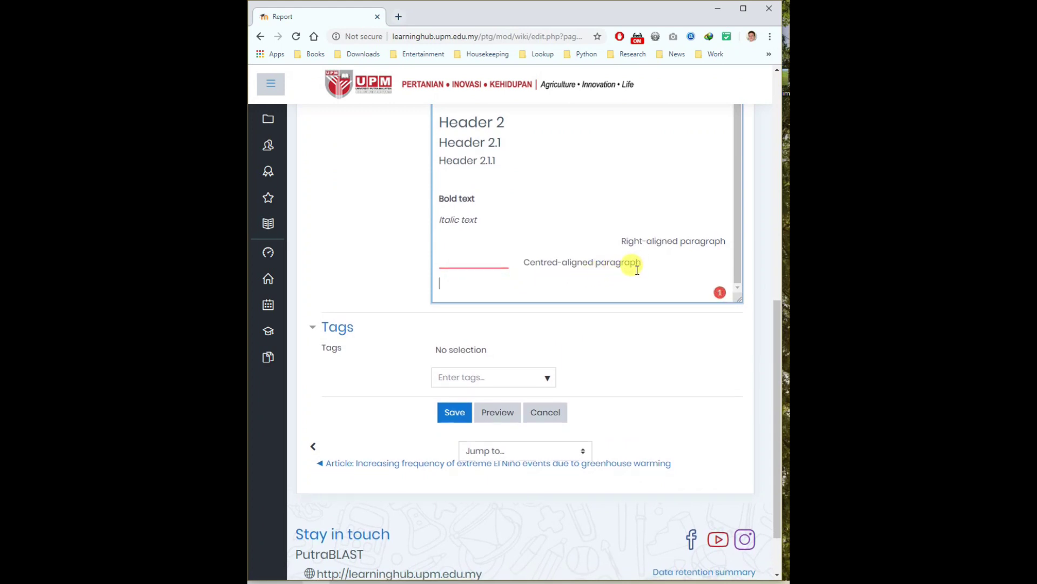
{"action": "left_click_drag", "start_coordinate": [640, 262], "coordinate": [529, 263]}
{"action": "scroll", "coordinate": [562, 279], "scroll_direction": "up", "scroll_amount": 10}
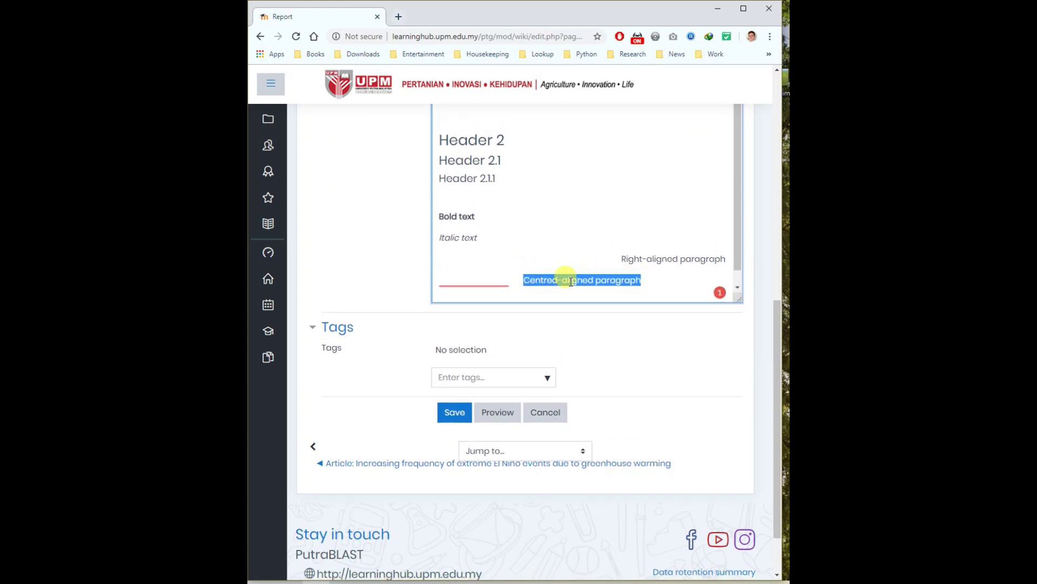
{"action": "scroll", "coordinate": [604, 292], "scroll_direction": "down", "scroll_amount": 3}
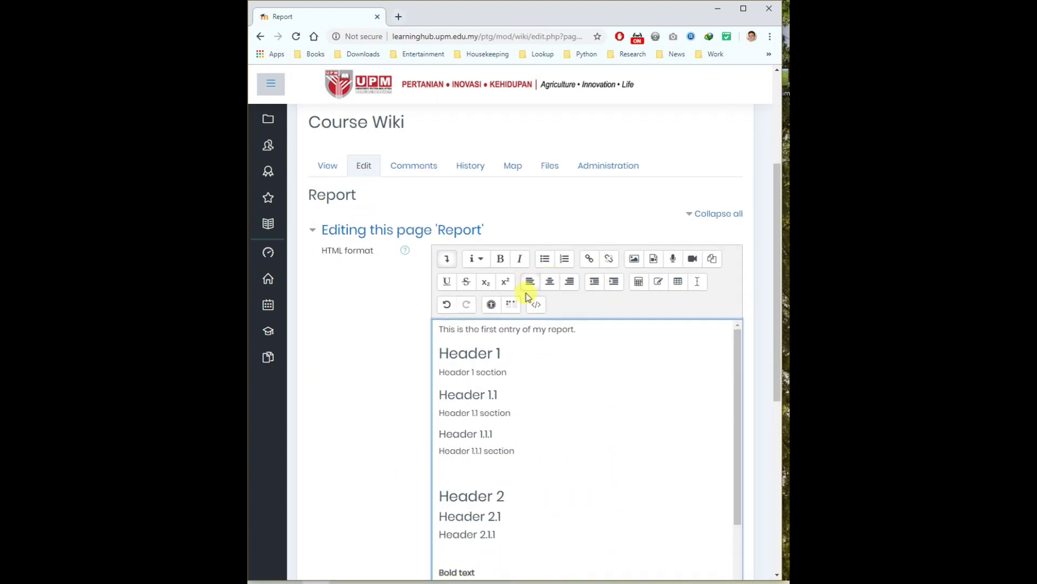
{"action": "scroll", "coordinate": [510, 347], "scroll_direction": "down", "scroll_amount": 8}
{"action": "left_click", "coordinate": [575, 301]}
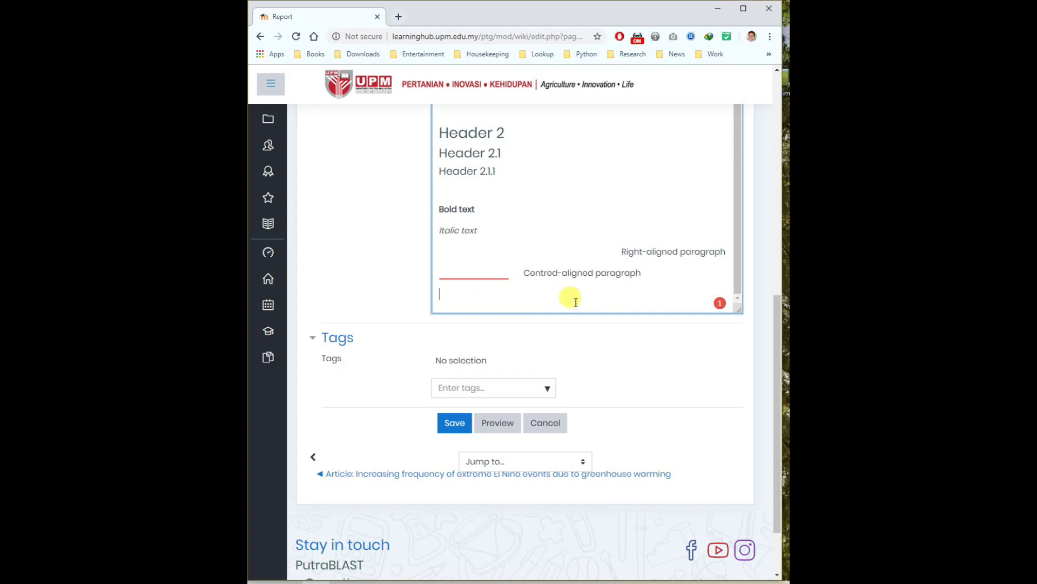
{"action": "scroll", "coordinate": [576, 302], "scroll_direction": "up", "scroll_amount": 10}
{"action": "left_click_drag", "start_coordinate": [511, 193], "coordinate": [440, 193]}
{"action": "left_click_drag", "start_coordinate": [498, 234], "coordinate": [439, 234]}
{"action": "left_click_drag", "start_coordinate": [493, 273], "coordinate": [439, 273]}
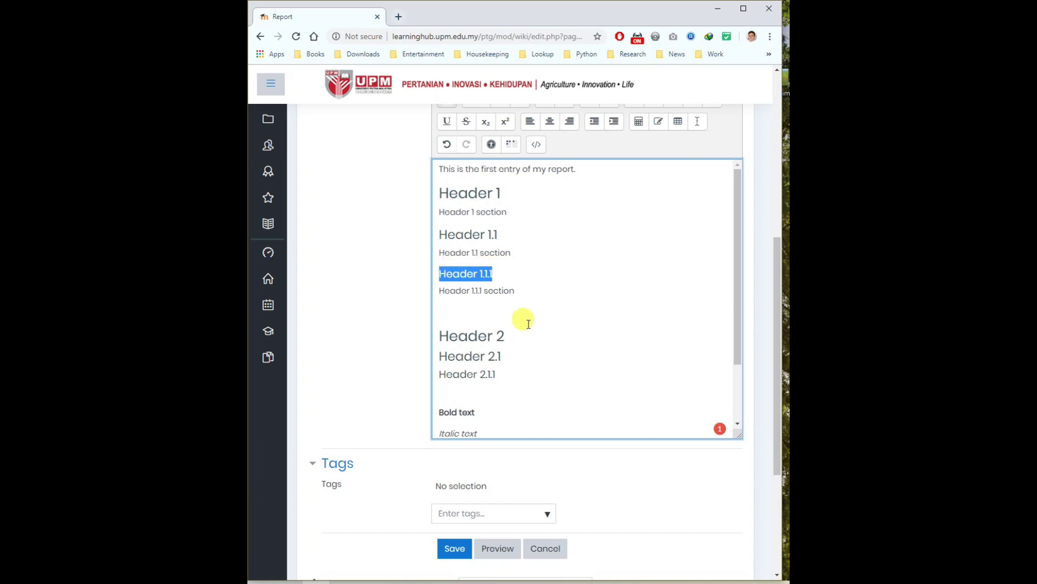
{"action": "scroll", "coordinate": [511, 323], "scroll_direction": "down", "scroll_amount": 2}
{"action": "left_click_drag", "start_coordinate": [478, 334], "coordinate": [439, 353]}
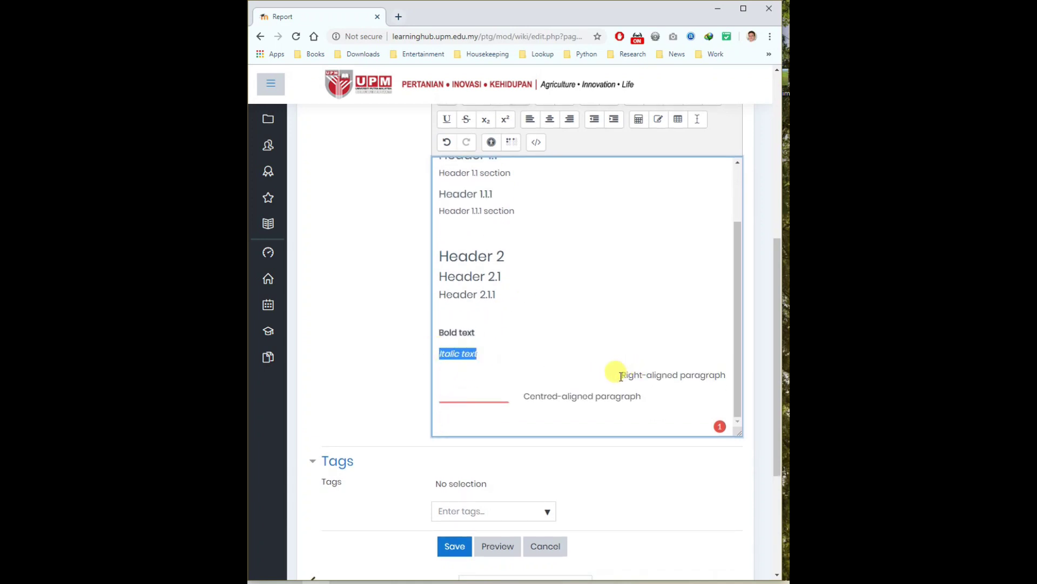
{"action": "left_click_drag", "start_coordinate": [616, 374], "coordinate": [734, 378]}
{"action": "left_click_drag", "start_coordinate": [640, 397], "coordinate": [529, 394]}
{"action": "left_click", "coordinate": [565, 416]}
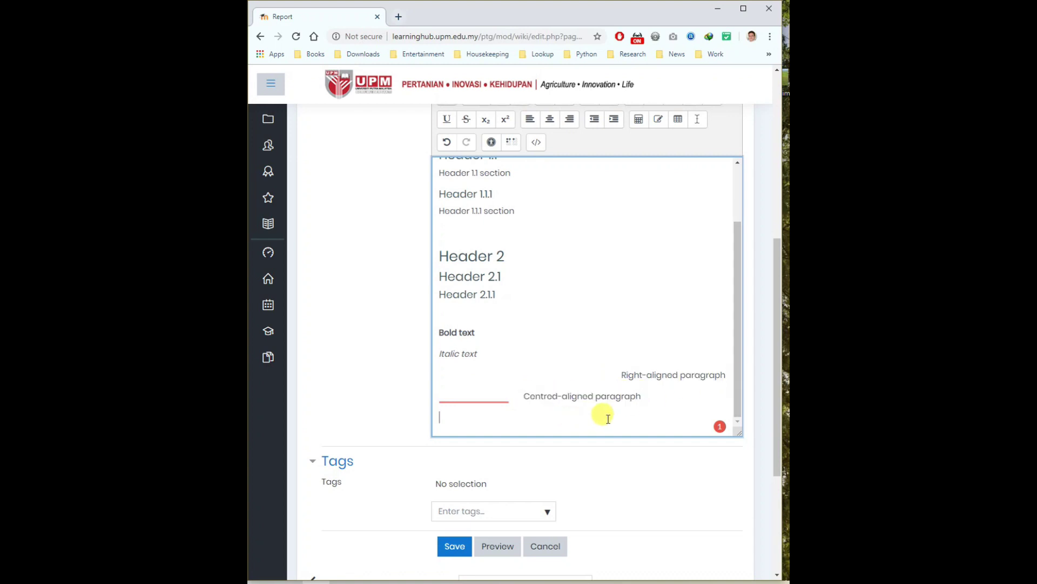
{"action": "scroll", "coordinate": [611, 416], "scroll_direction": "down", "scroll_amount": 3}
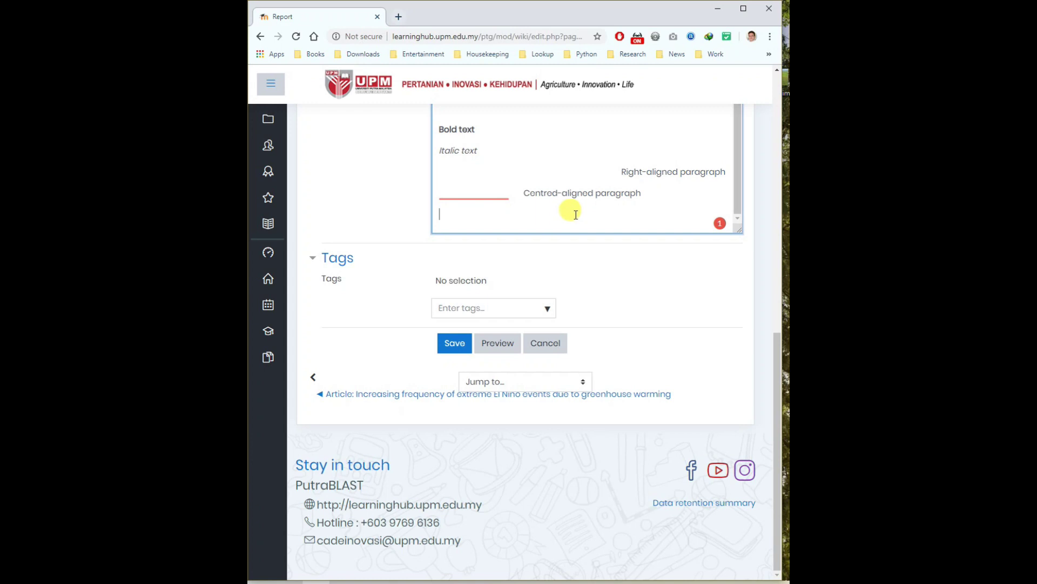
{"action": "scroll", "coordinate": [705, 275], "scroll_direction": "up", "scroll_amount": 3}
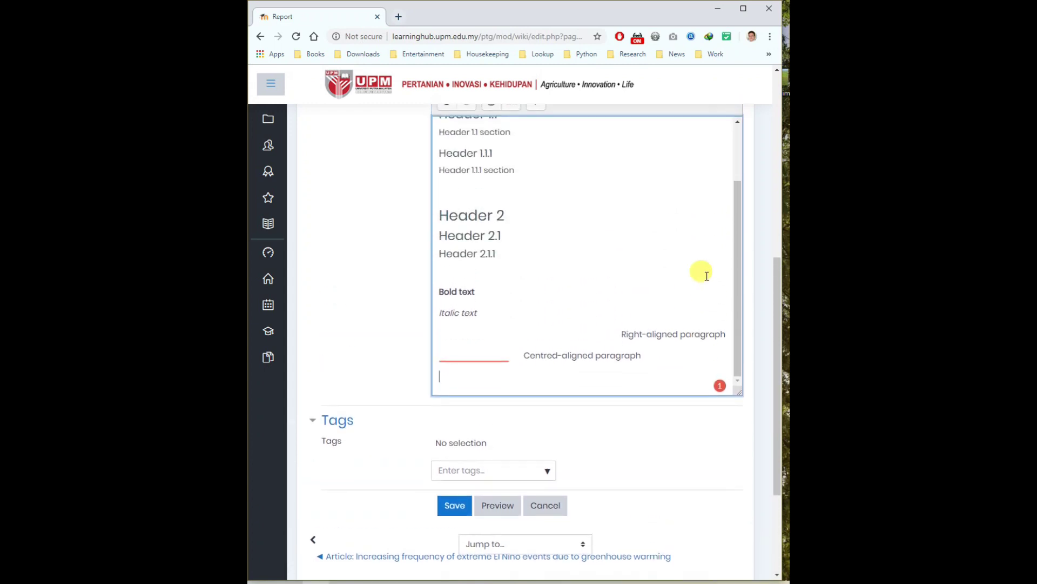
Make the editing area slightly shorter.
{"action": "scroll", "coordinate": [705, 274], "scroll_direction": "up", "scroll_amount": 2}
{"action": "left_click", "coordinate": [744, 499]}
{"action": "left_click", "coordinate": [743, 499]}
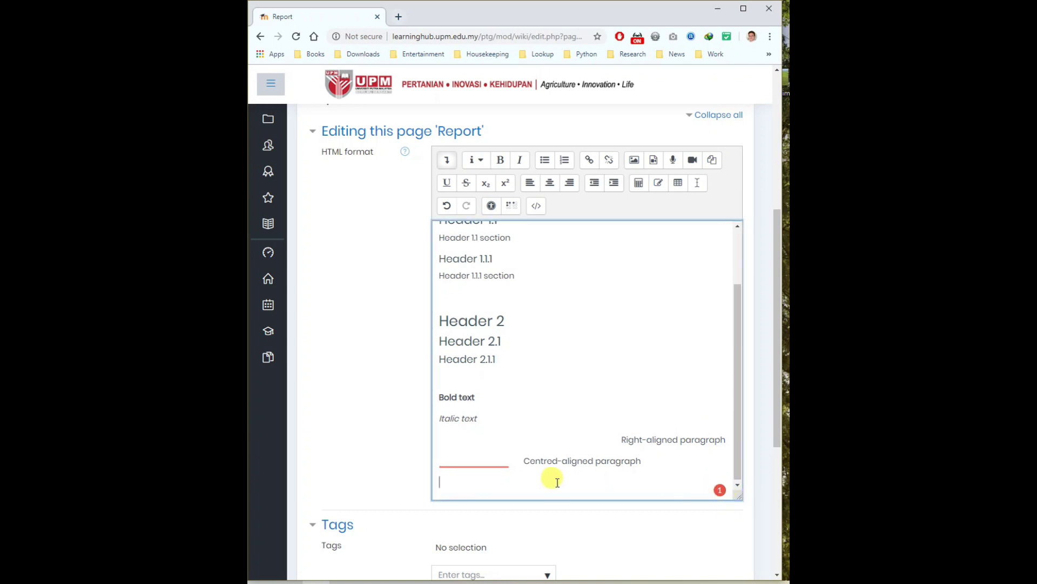
{"action": "left_click_drag", "start_coordinate": [741, 497], "coordinate": [717, 322]}
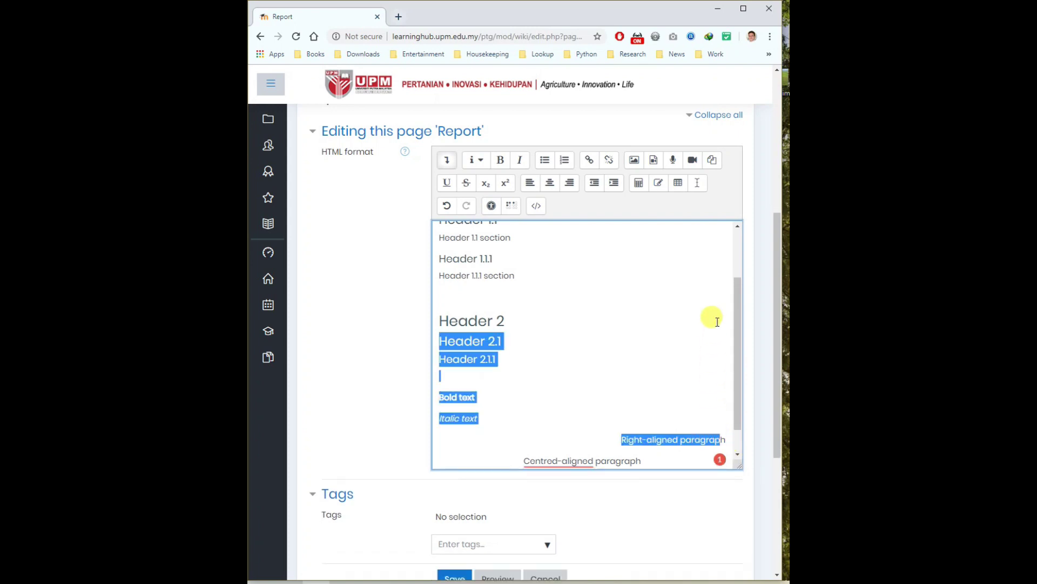
{"action": "left_click", "coordinate": [550, 416]}
Below the centred paragraph, add the line "Numbered list" followed by the separate lines "item 1", "item 2" and "item 3".
{"action": "scroll", "coordinate": [576, 414], "scroll_direction": "down", "scroll_amount": 1}
{"action": "left_click", "coordinate": [513, 456]}
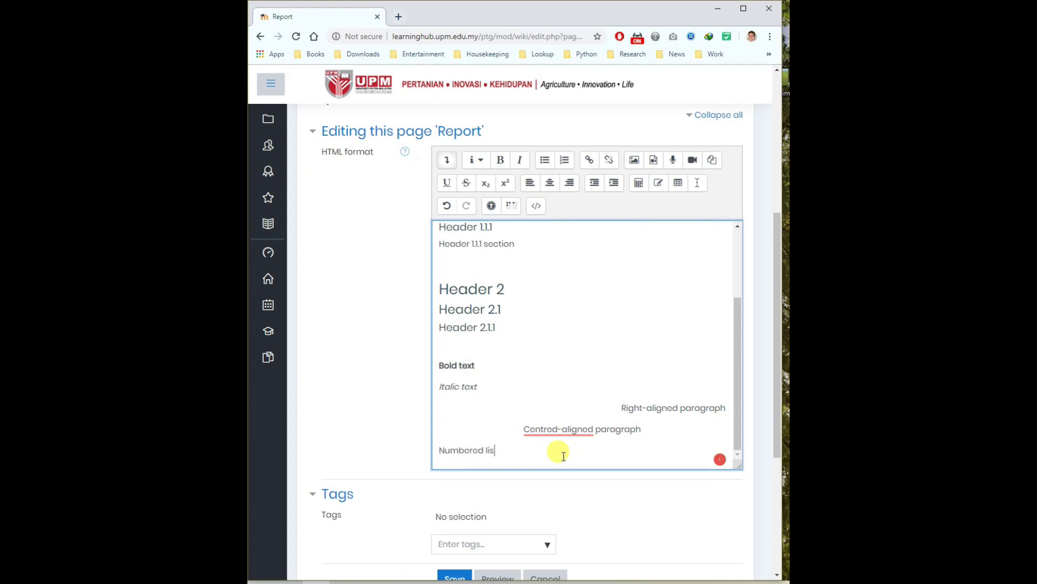
{"action": "key", "text": "Return"}
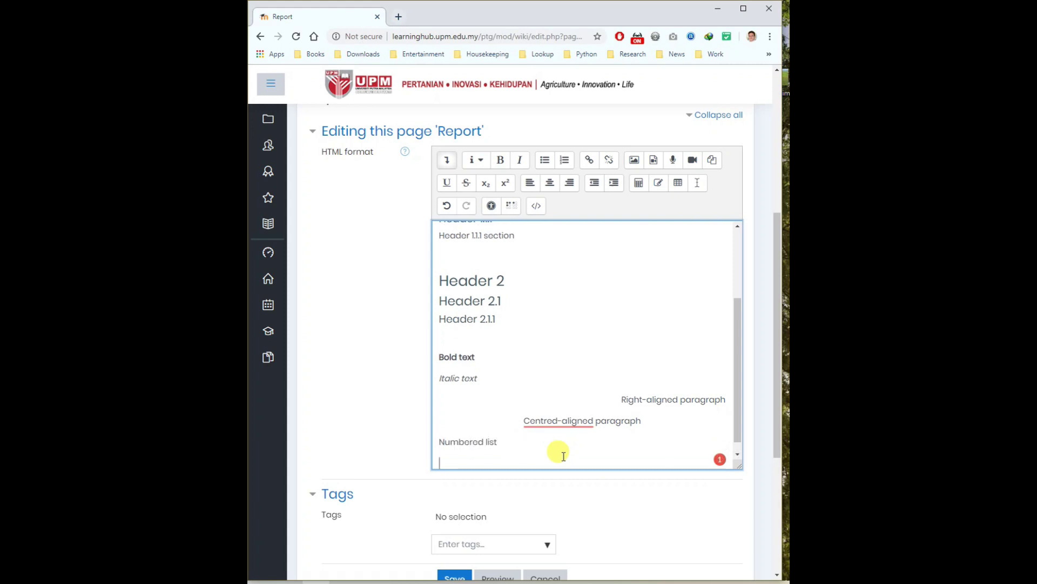
{"action": "type", "text": "item 1"}
{"action": "key", "text": "Return"}
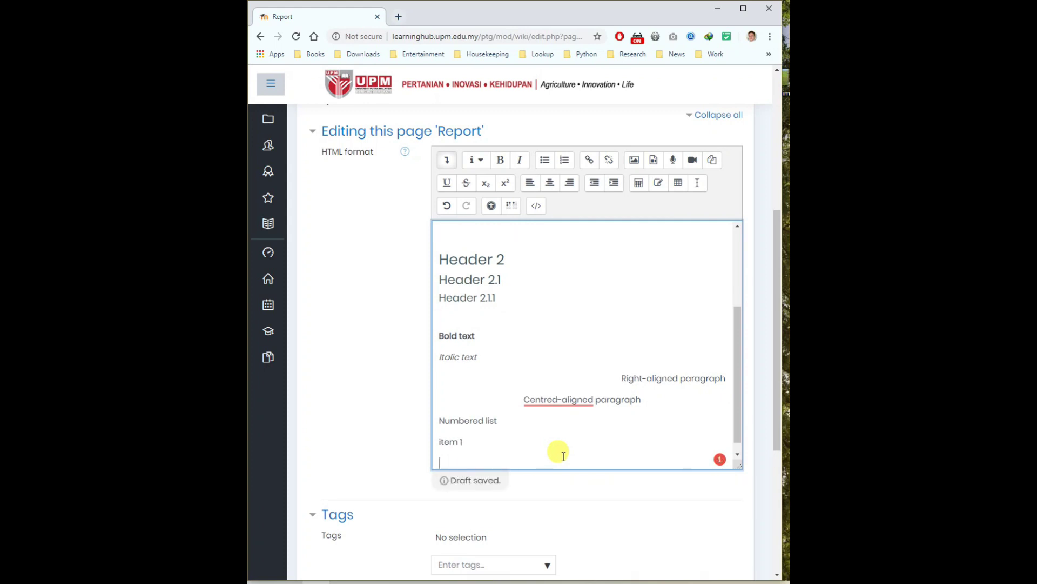
{"action": "type", "text": "item 2"}
{"action": "key", "text": "Return"}
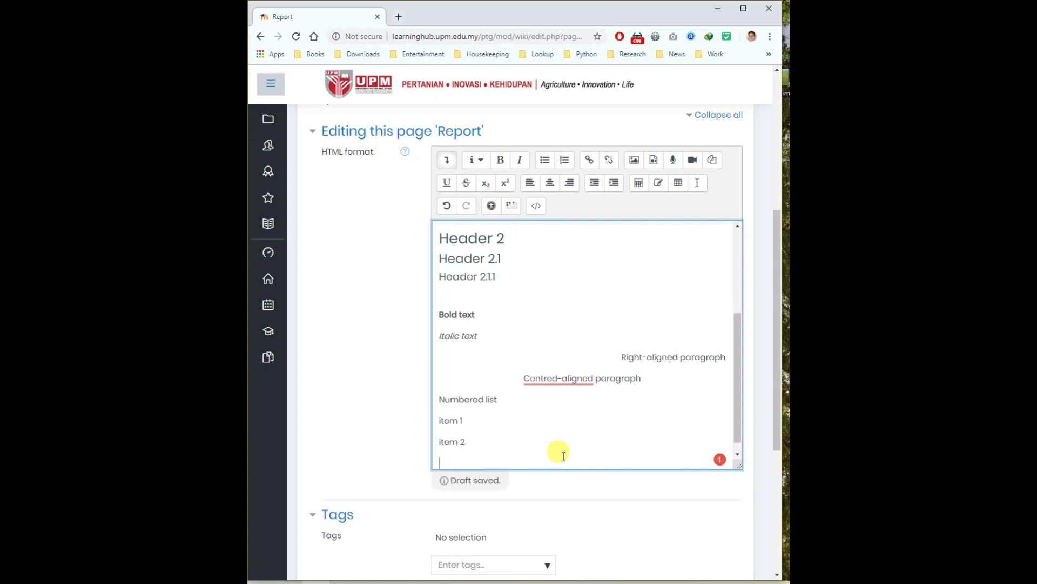
{"action": "type", "text": "item 3"}
{"action": "key", "text": "Return"}
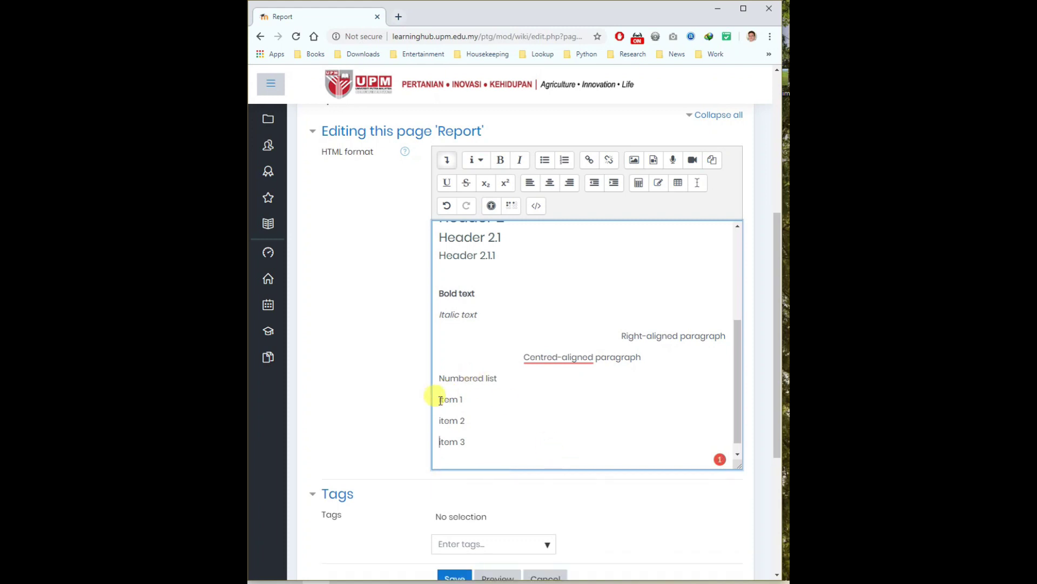
Format the lines item 1 to item 3 as a numbered list.
{"action": "left_click_drag", "start_coordinate": [435, 399], "coordinate": [487, 444]}
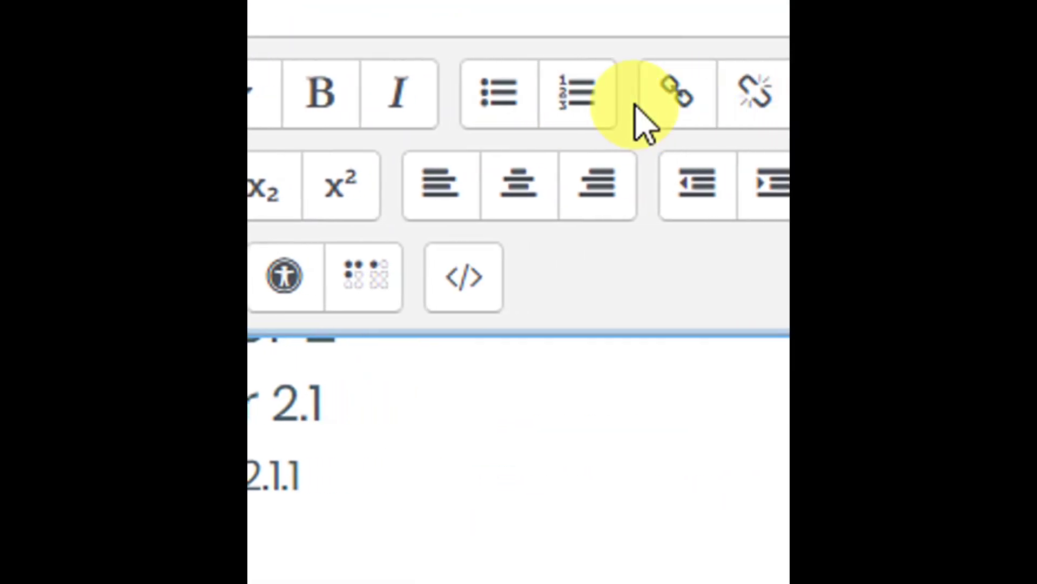
{"action": "left_click", "coordinate": [589, 101]}
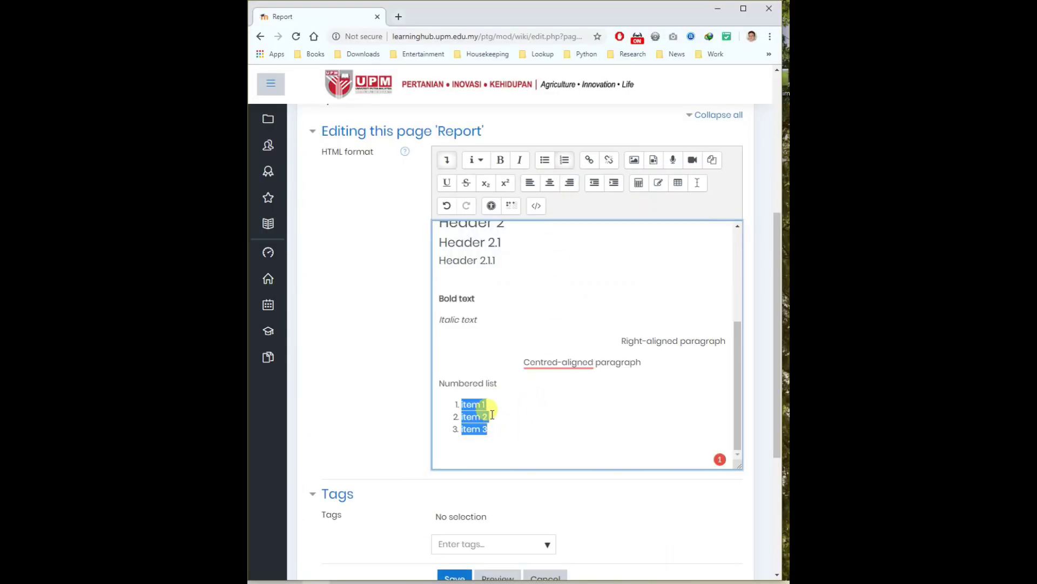
{"action": "left_click", "coordinate": [463, 441]}
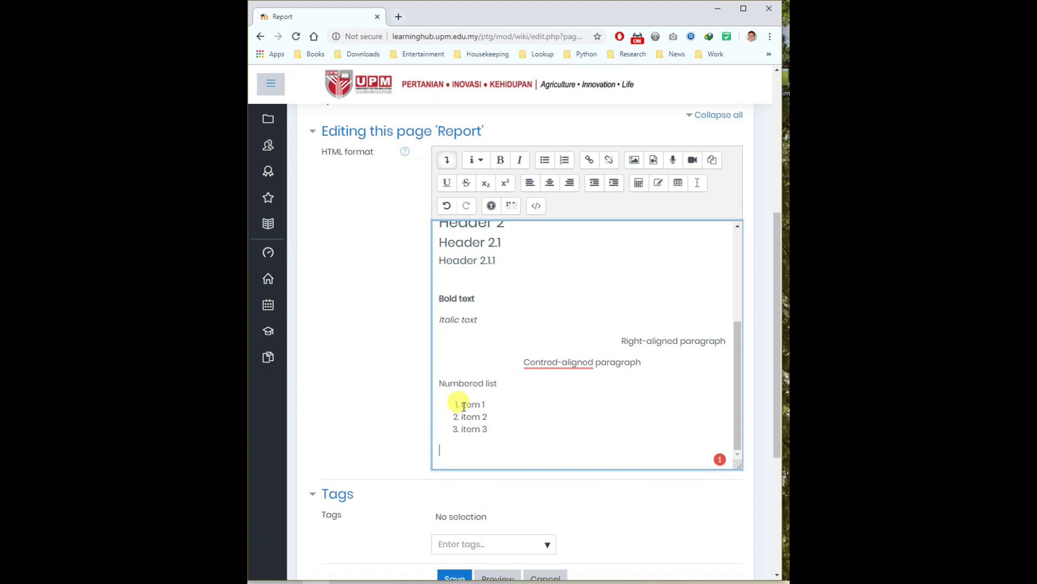
Add "item 4" and "item 5" to the end of the numbered list and insert "item 2a" after item 2.
{"action": "left_click", "coordinate": [488, 428]}
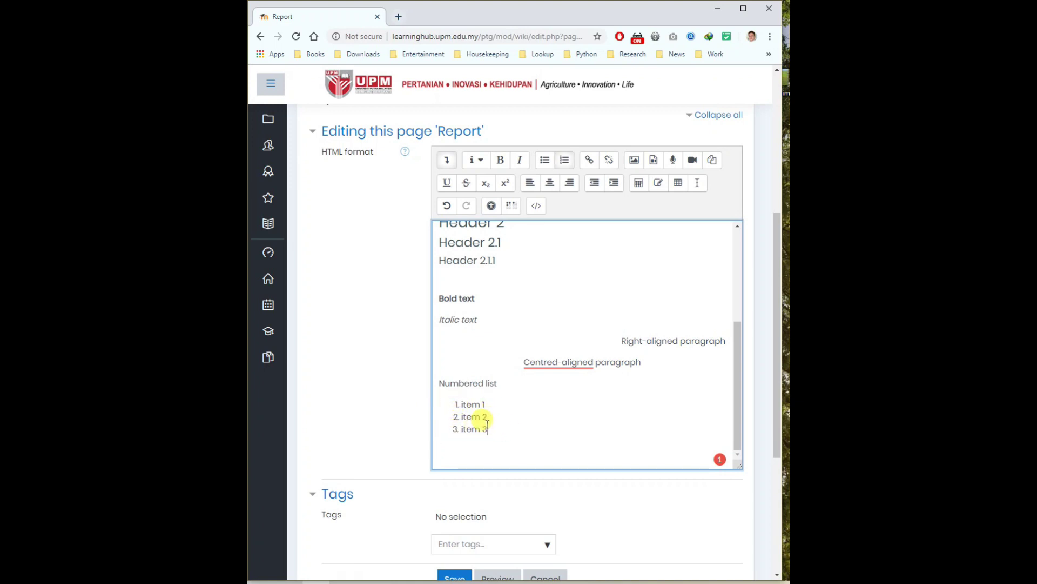
{"action": "key", "text": "Return"}
{"action": "type", "text": "item 4"}
{"action": "key", "text": "Return"}
{"action": "type", "text": "item 5"}
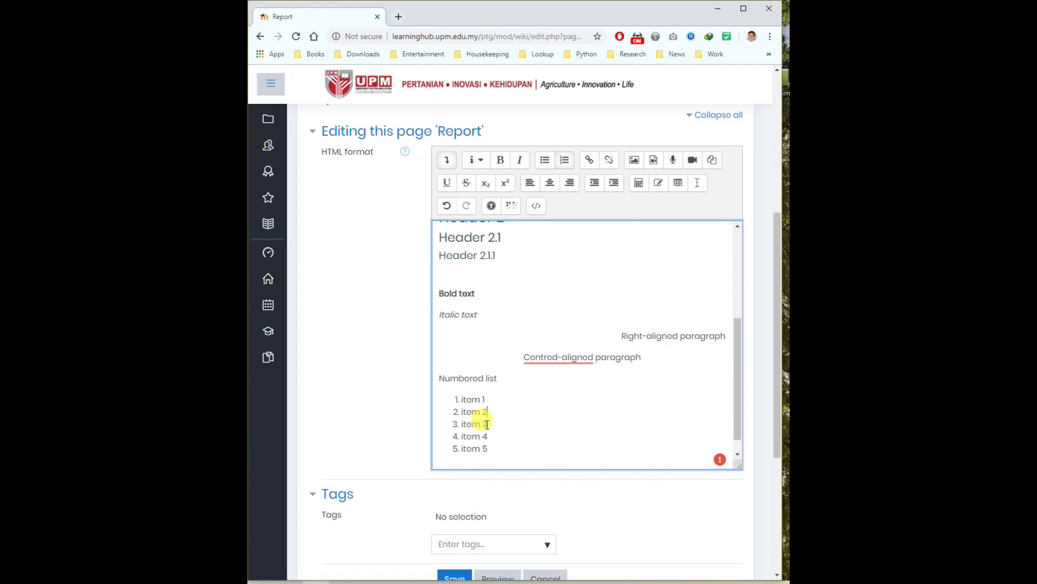
{"action": "key", "text": "Return"}
Below the numbered list, add the line "Unordered list" followed by the separate lines "item 1", "item 2" and "item 3".
{"action": "left_click", "coordinate": [518, 436]}
{"action": "scroll", "coordinate": [515, 454], "scroll_direction": "down", "scroll_amount": 1}
{"action": "left_click", "coordinate": [553, 445]}
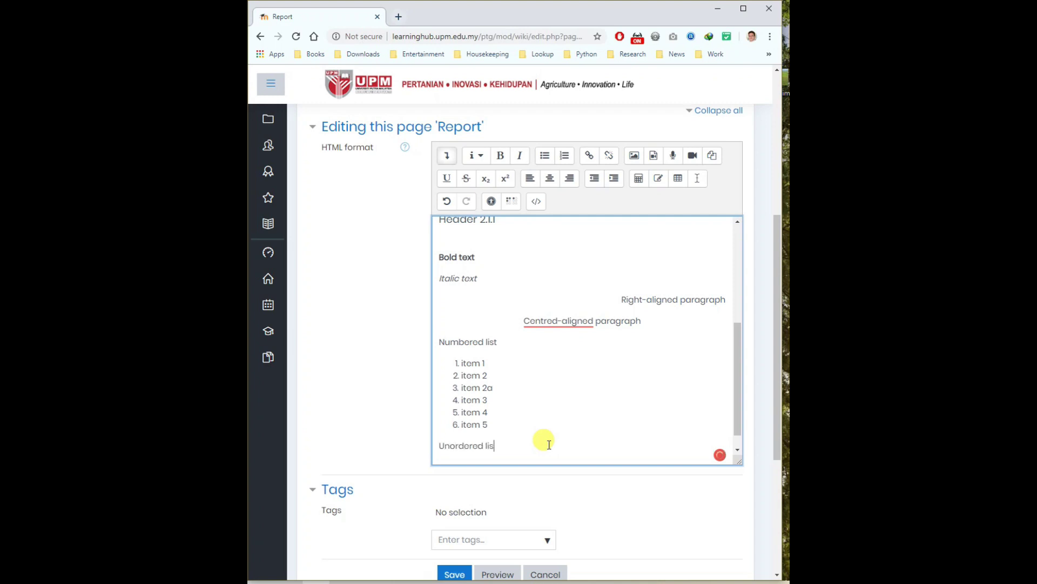
{"action": "key", "text": "Return"}
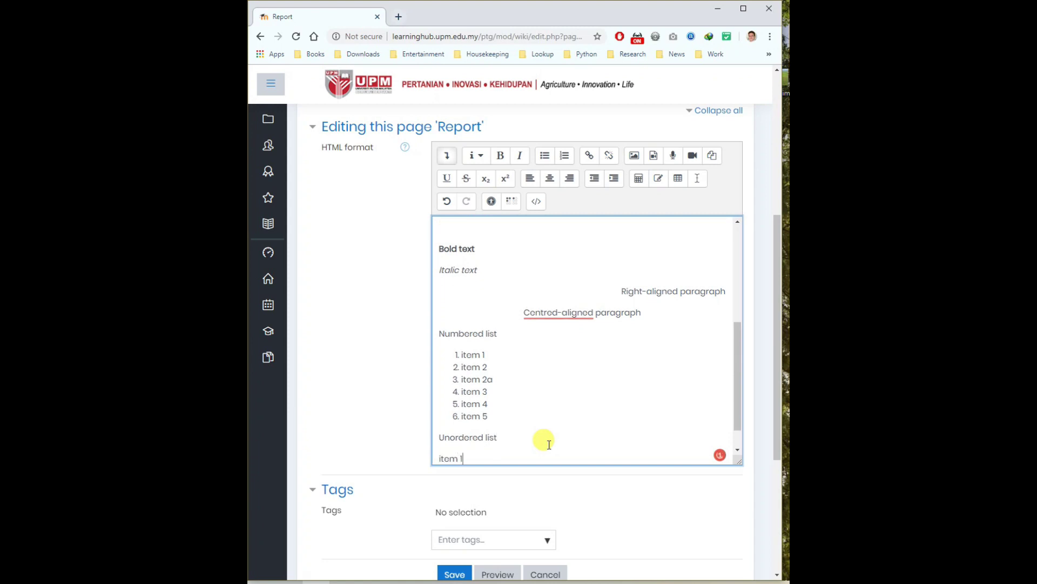
{"action": "key", "text": "Return"}
{"action": "type", "text": "item 2"}
{"action": "key", "text": "Return"}
{"action": "type", "text": "item 3"}
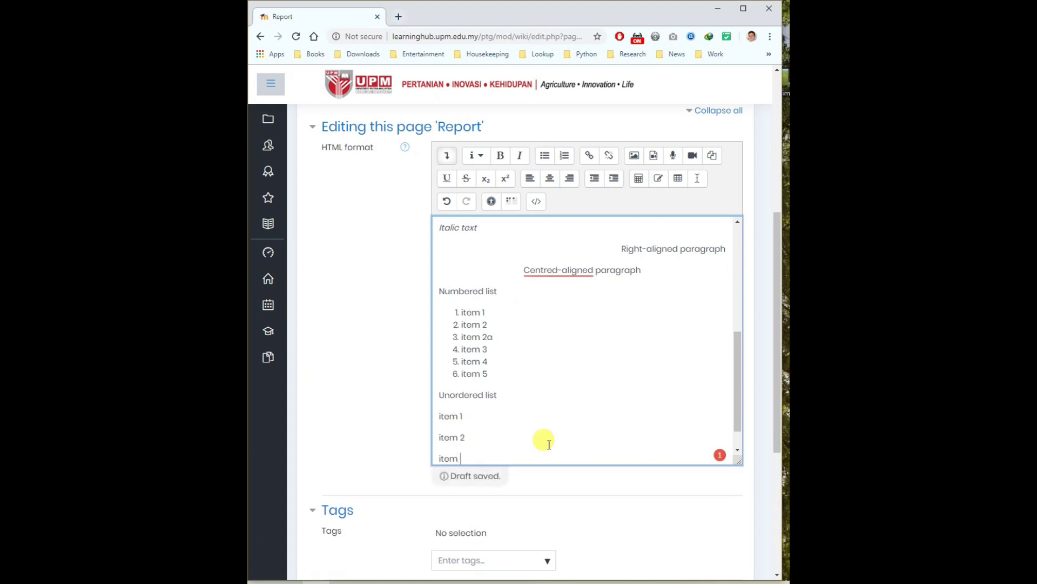
{"action": "key", "text": "Return"}
Format the three items under "Unordered list" as a bulleted list.
{"action": "left_click_drag", "start_coordinate": [438, 394], "coordinate": [493, 438]}
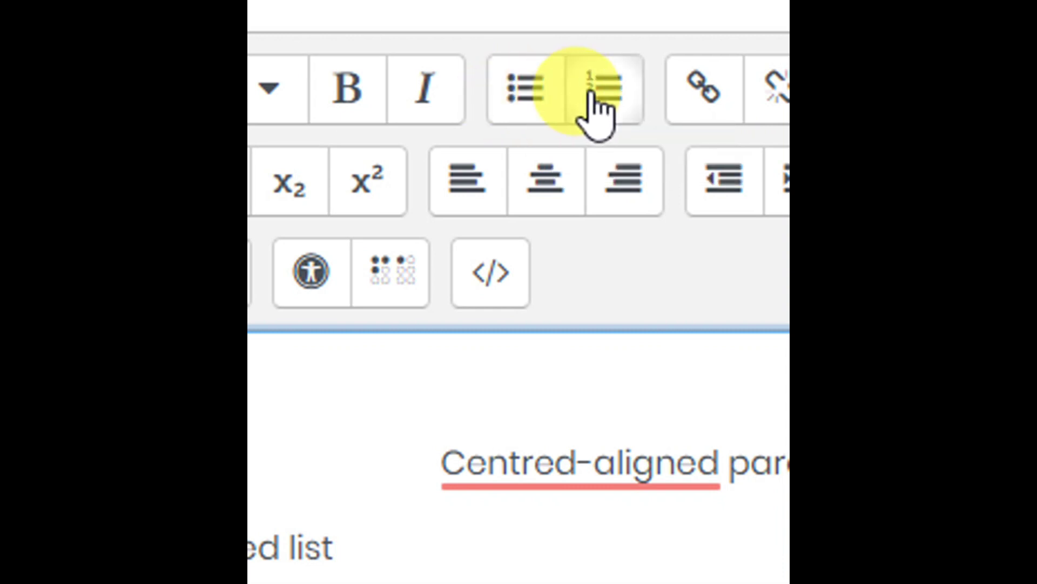
{"action": "left_click", "coordinate": [528, 99]}
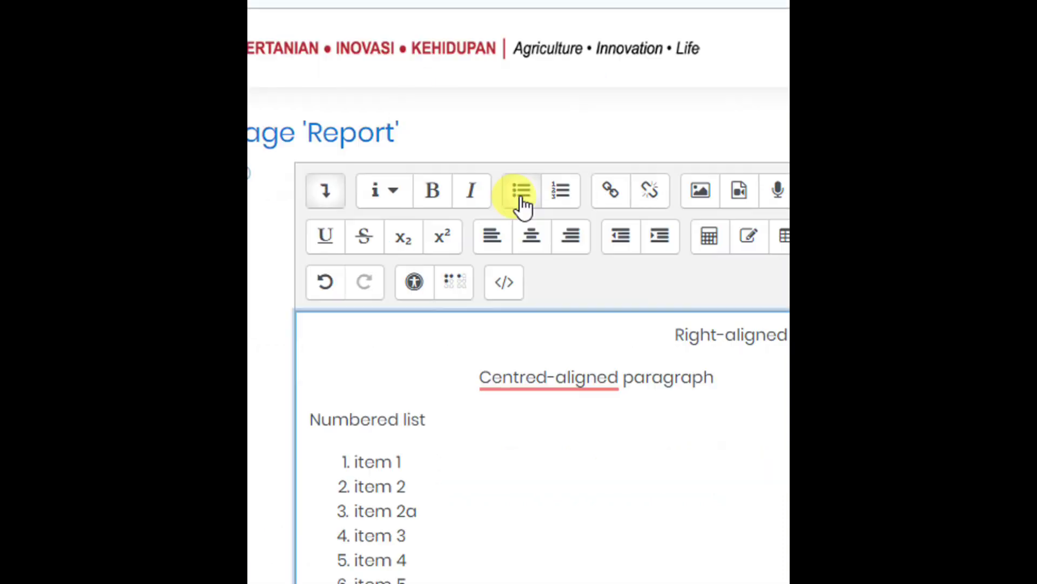
{"action": "left_click", "coordinate": [475, 445]}
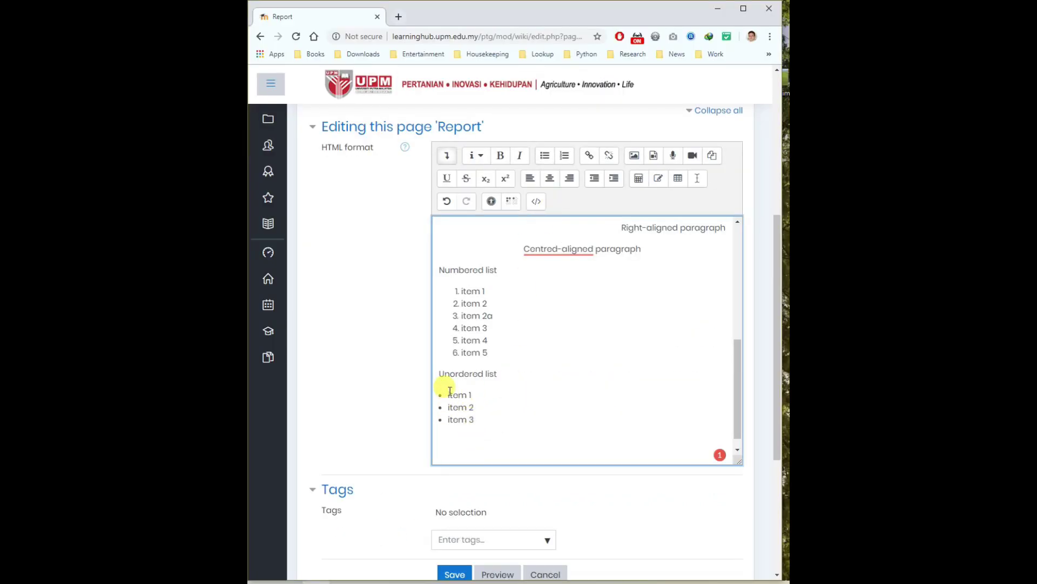
Insert "item 1a" after item 1 in the bulleted list and add "item 4" after item 3.
{"action": "left_click", "coordinate": [474, 395]}
{"action": "key", "text": "Return"}
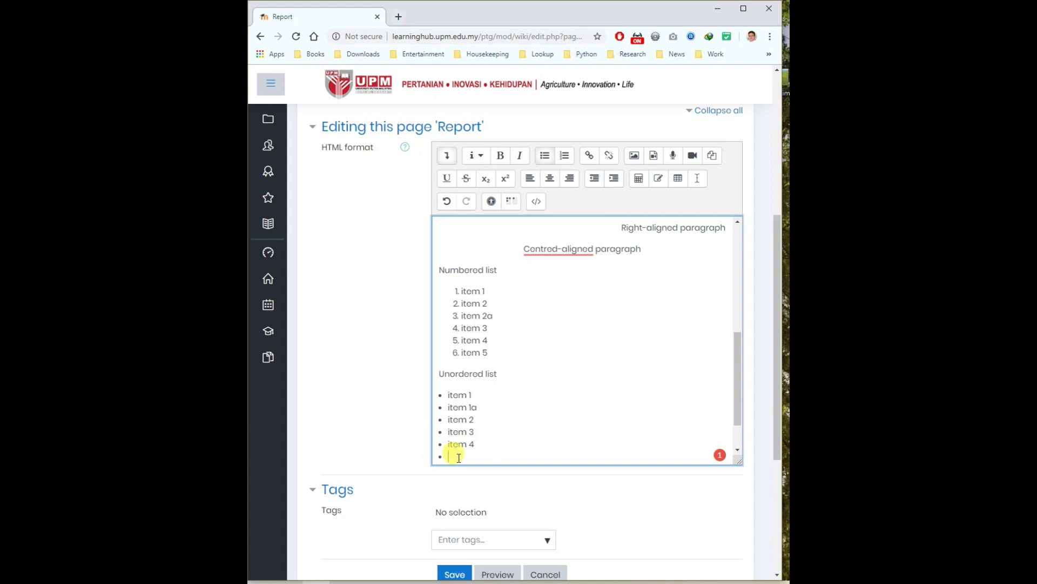
End the bulleted list after item 4 and start a plain paragraph below it.
{"action": "key", "text": "Return"}
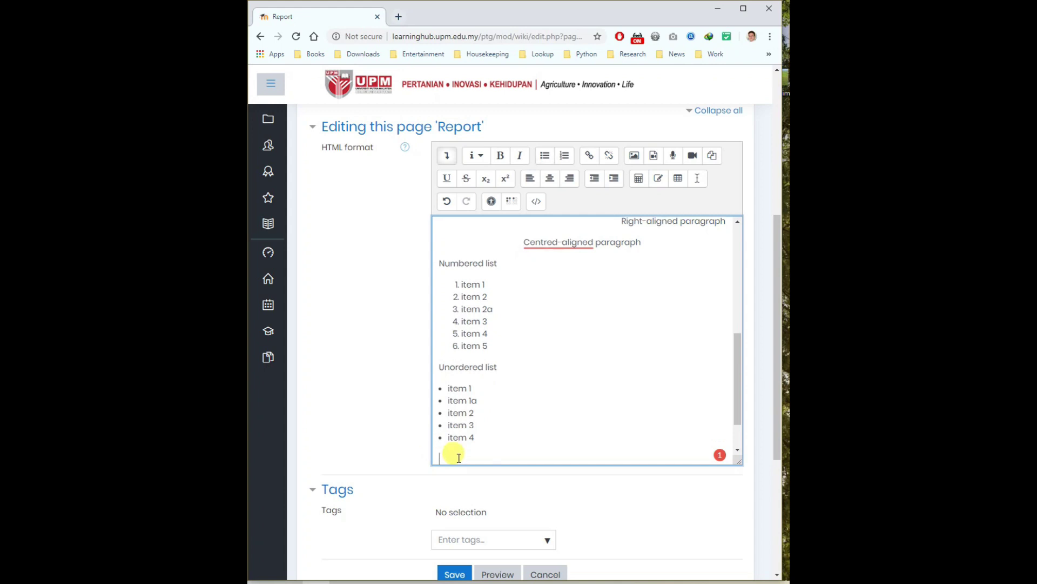
{"action": "scroll", "coordinate": [563, 410], "scroll_direction": "down", "scroll_amount": 1}
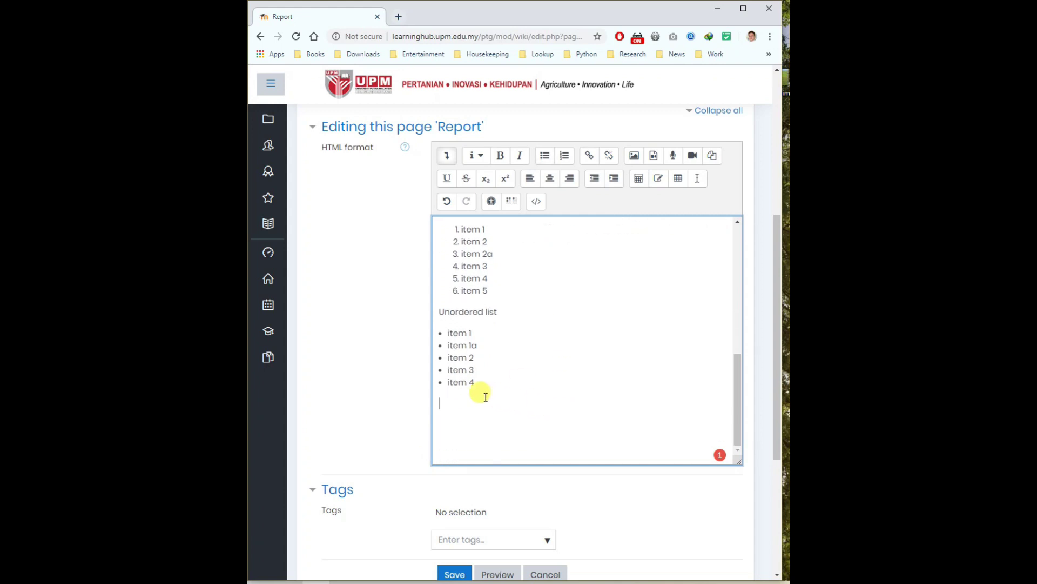
{"action": "scroll", "coordinate": [476, 352], "scroll_direction": "up", "scroll_amount": 2}
{"action": "scroll", "coordinate": [486, 359], "scroll_direction": "down", "scroll_amount": 2}
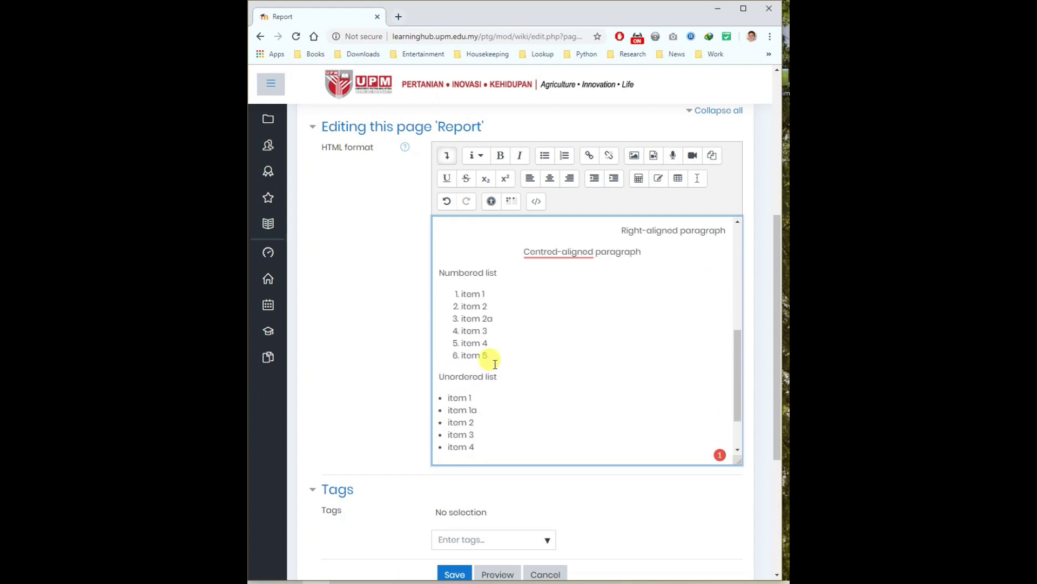
{"action": "scroll", "coordinate": [491, 343], "scroll_direction": "up", "scroll_amount": 2}
{"action": "scroll", "coordinate": [493, 424], "scroll_direction": "down", "scroll_amount": 2}
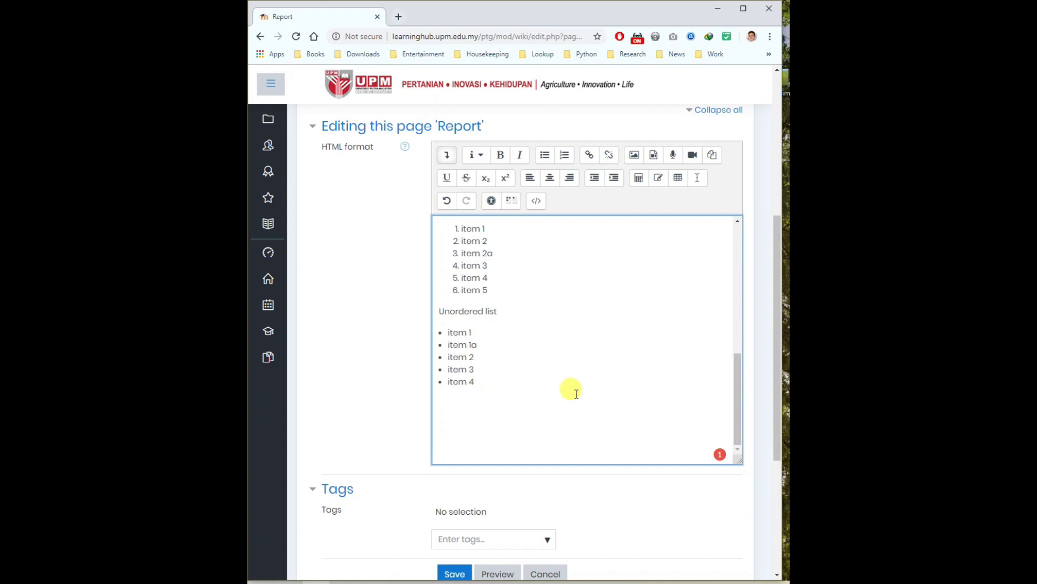
{"action": "scroll", "coordinate": [633, 274], "scroll_direction": "up", "scroll_amount": 1}
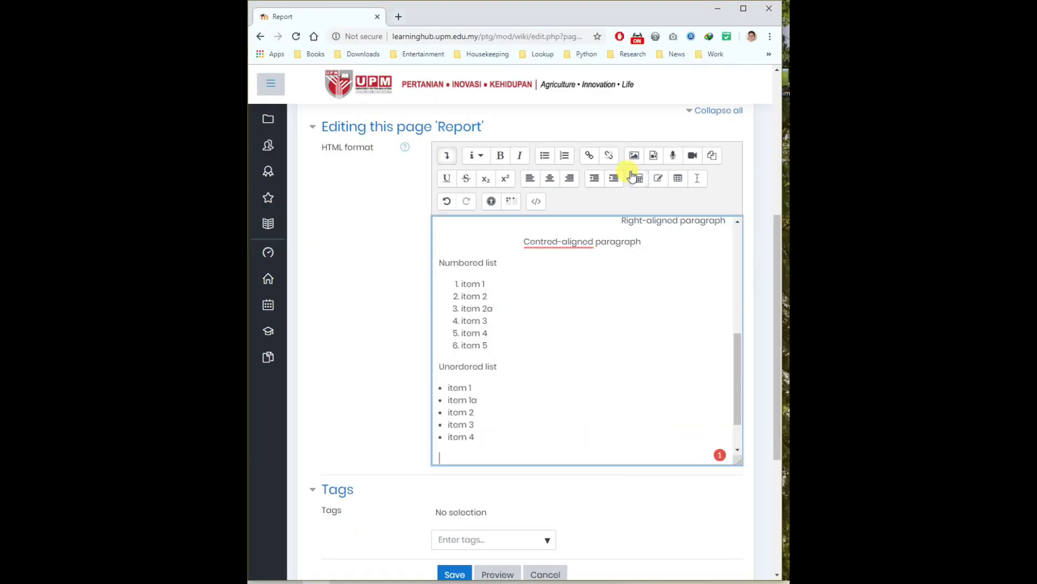
Add the caption line "Fig. 1" below the bulleted list, with an empty line above it for the image.
{"action": "scroll", "coordinate": [526, 399], "scroll_direction": "down", "scroll_amount": 2}
{"action": "left_click", "coordinate": [460, 410]}
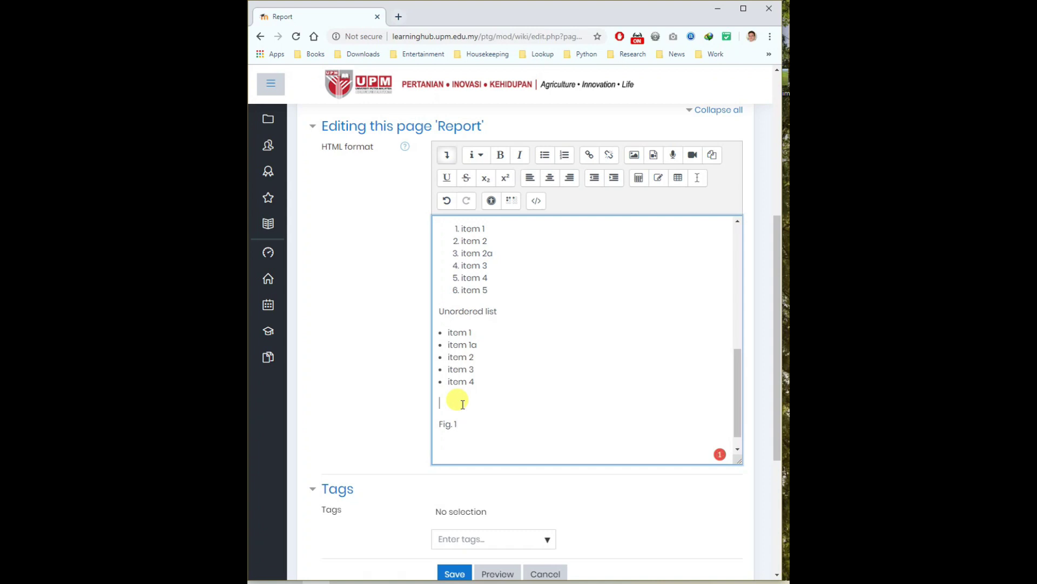
{"action": "left_click_drag", "start_coordinate": [457, 425], "coordinate": [432, 426]}
{"action": "left_click", "coordinate": [443, 423]}
{"action": "left_click", "coordinate": [441, 403]}
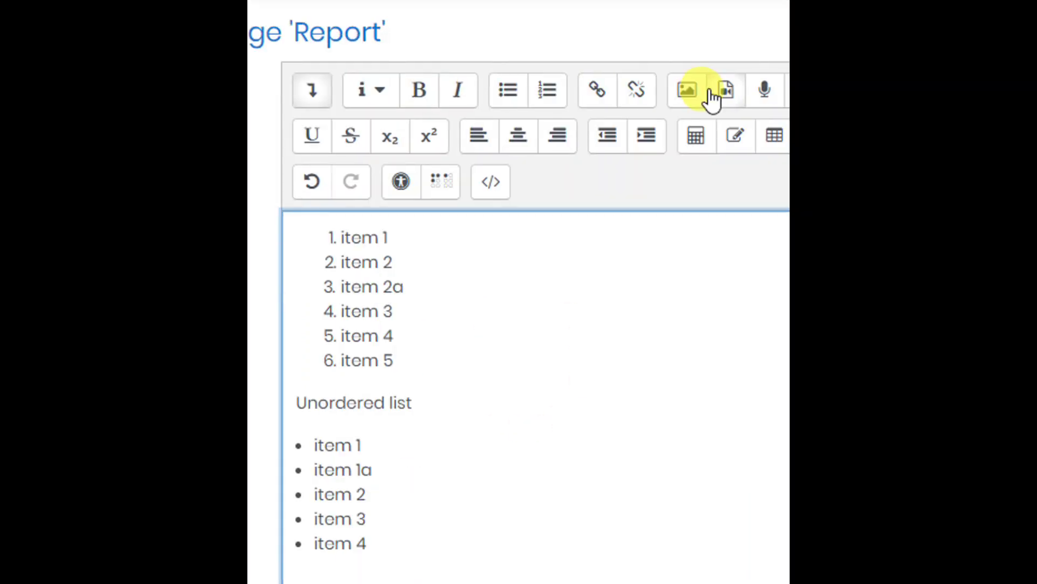
Start inserting an image on the empty line above "Fig. 1" and open the file upload form for it.
{"action": "left_click", "coordinate": [675, 111]}
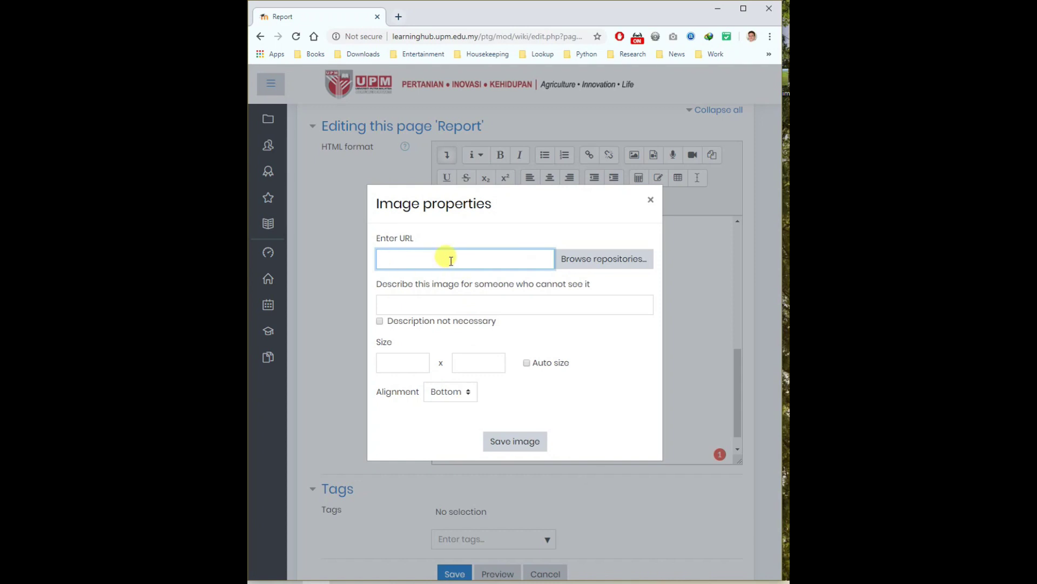
{"action": "left_click", "coordinate": [585, 264]}
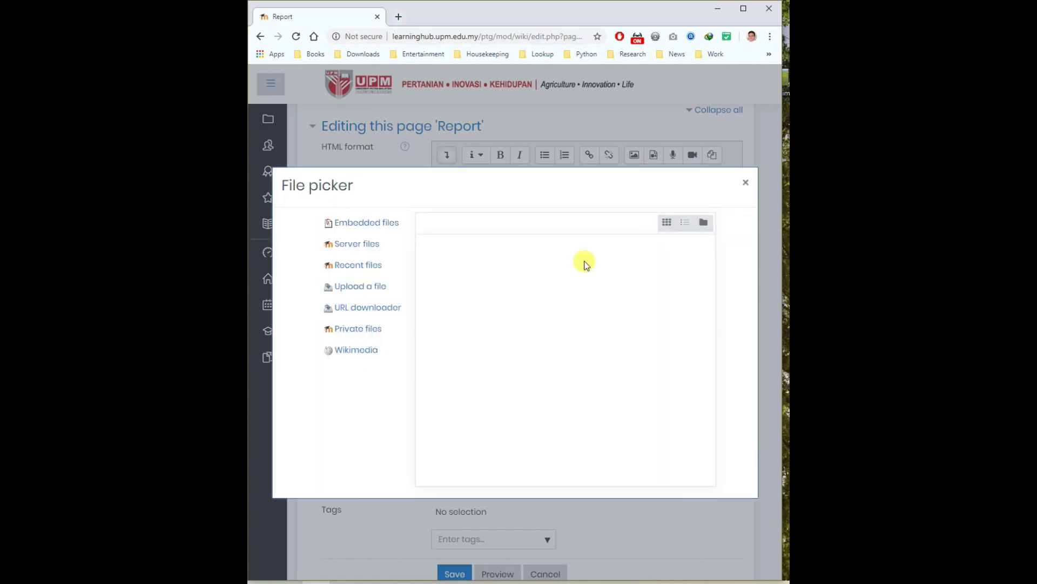
{"action": "left_click", "coordinate": [355, 291]}
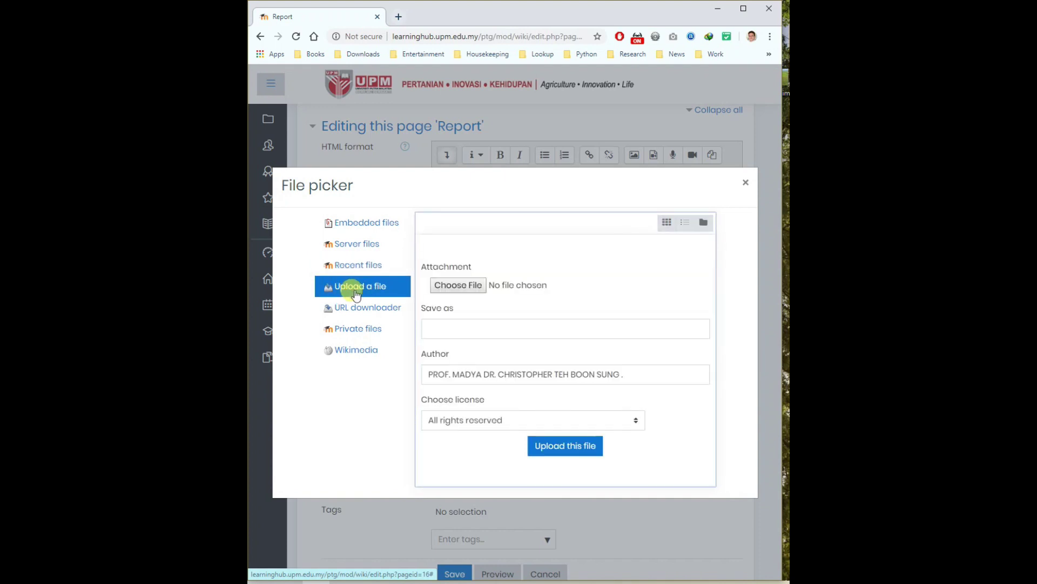
Try to choose sample-image.jpg on the Desktop and upload it.
{"action": "left_click", "coordinate": [469, 286]}
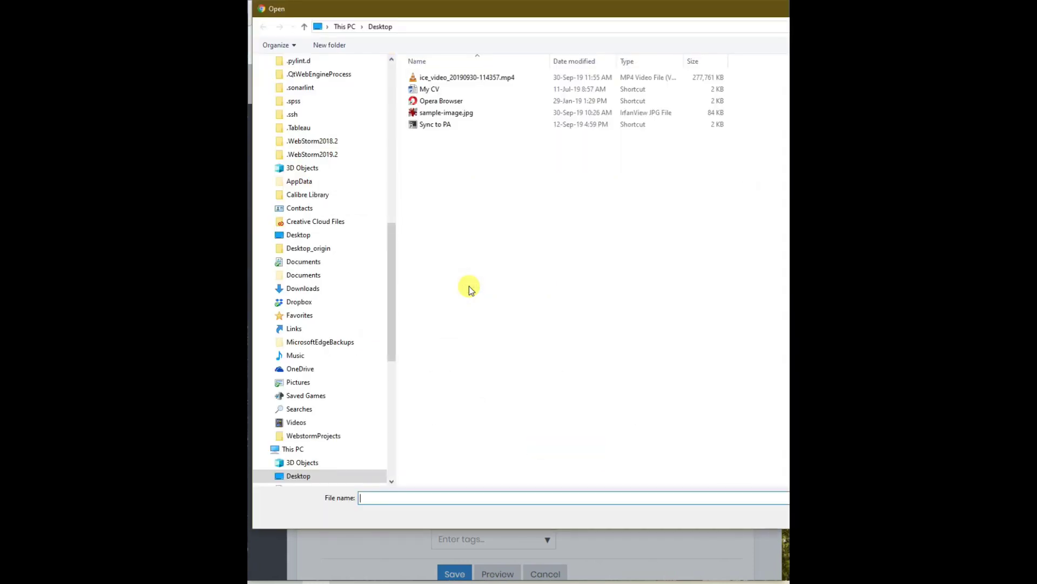
{"action": "left_click", "coordinate": [443, 114]}
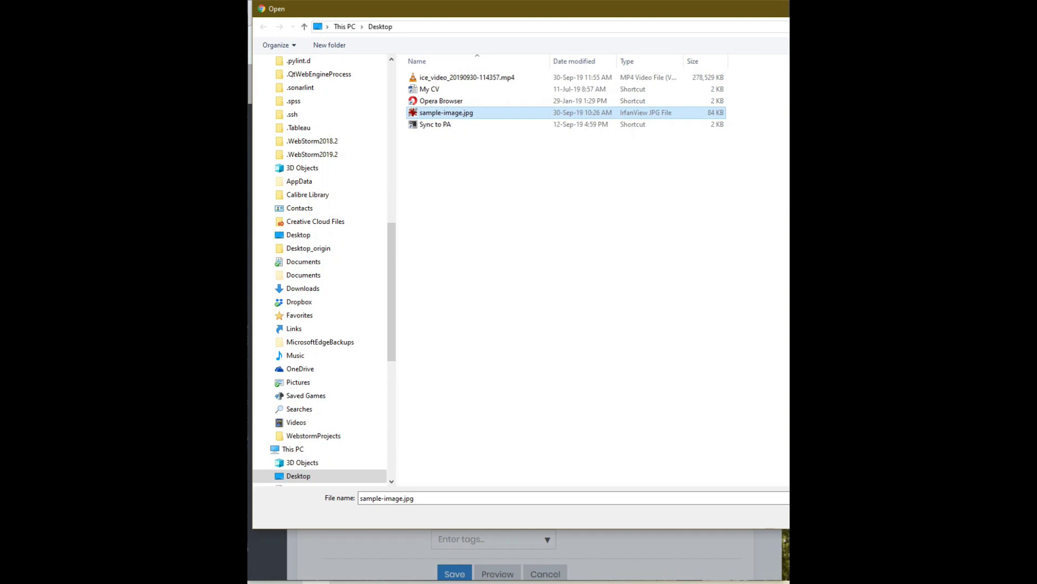
{"action": "key", "text": "Return"}
{"action": "left_click", "coordinate": [562, 286]}
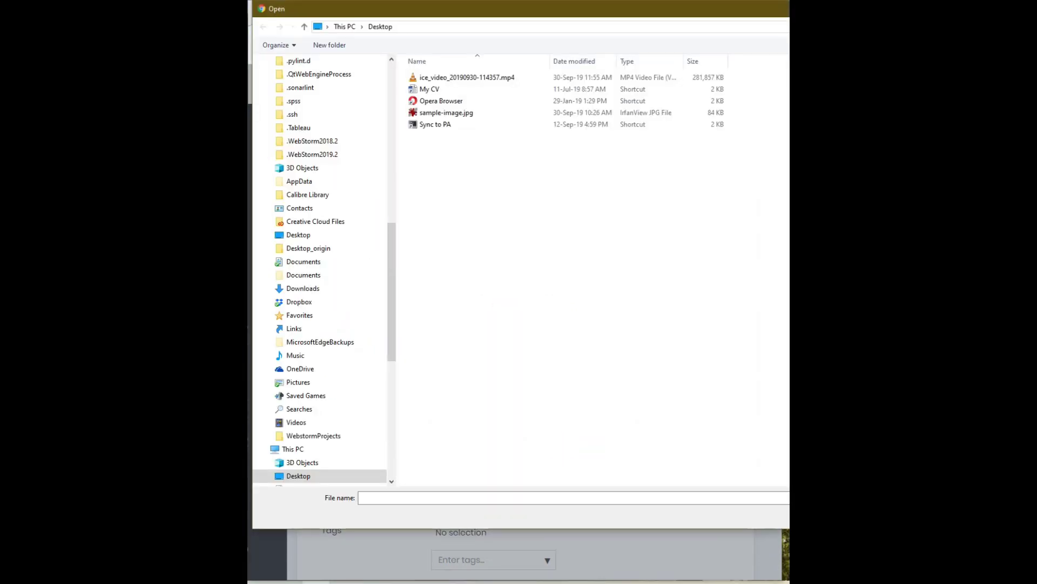
{"action": "key", "text": "Escape"}
{"action": "left_click", "coordinate": [552, 448]}
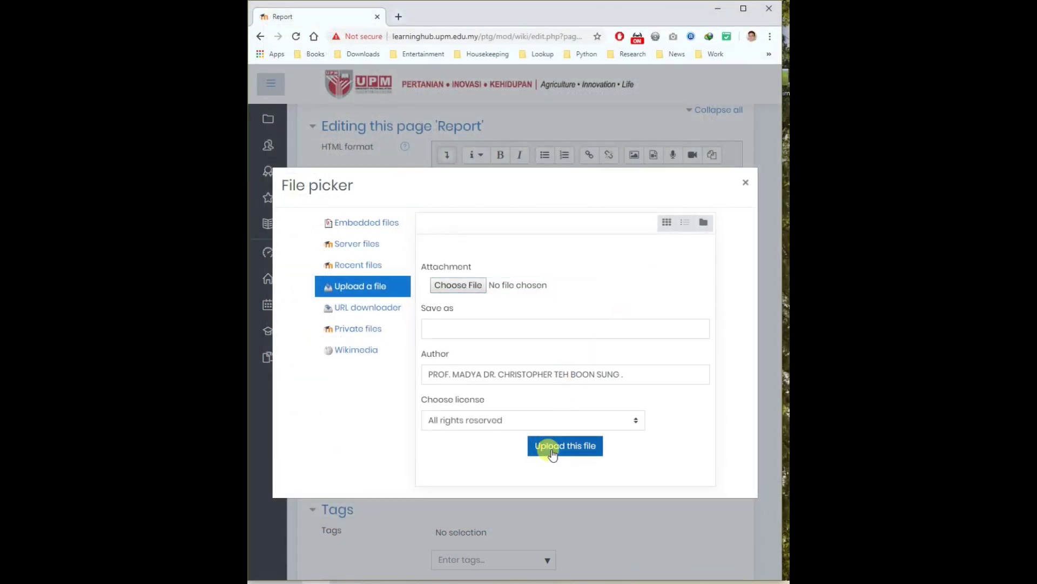
{"action": "left_click", "coordinate": [518, 352]}
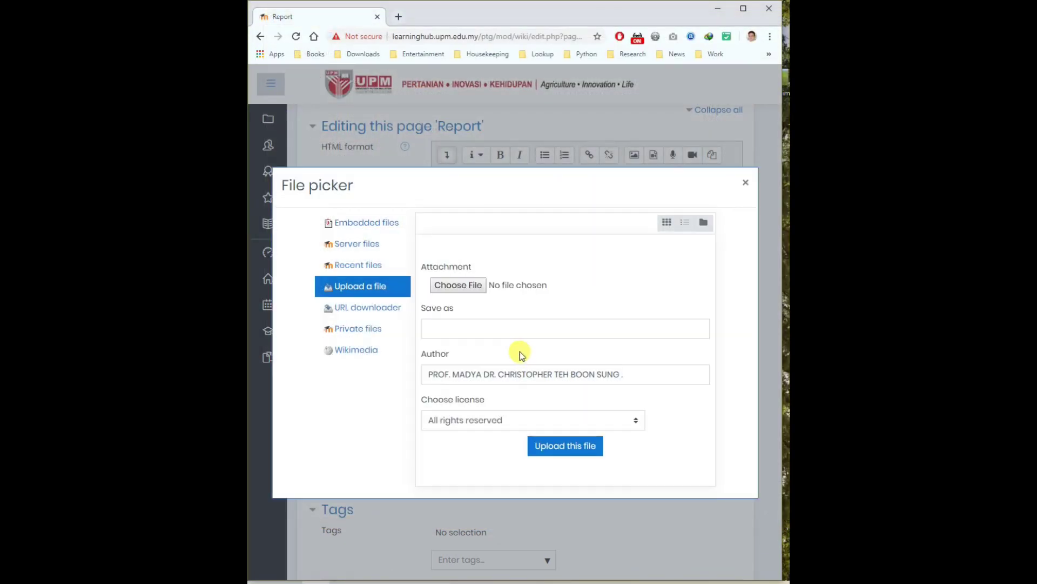
Upload sample-image.jpg from the Desktop as the image to insert.
{"action": "left_click", "coordinate": [453, 285]}
{"action": "left_click", "coordinate": [521, 112]}
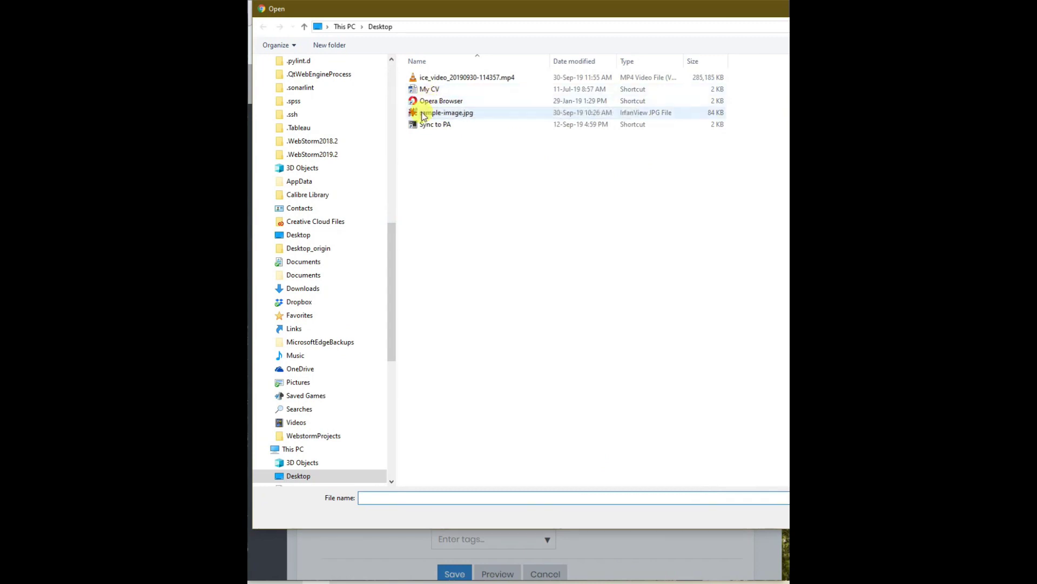
{"action": "key", "text": "Return"}
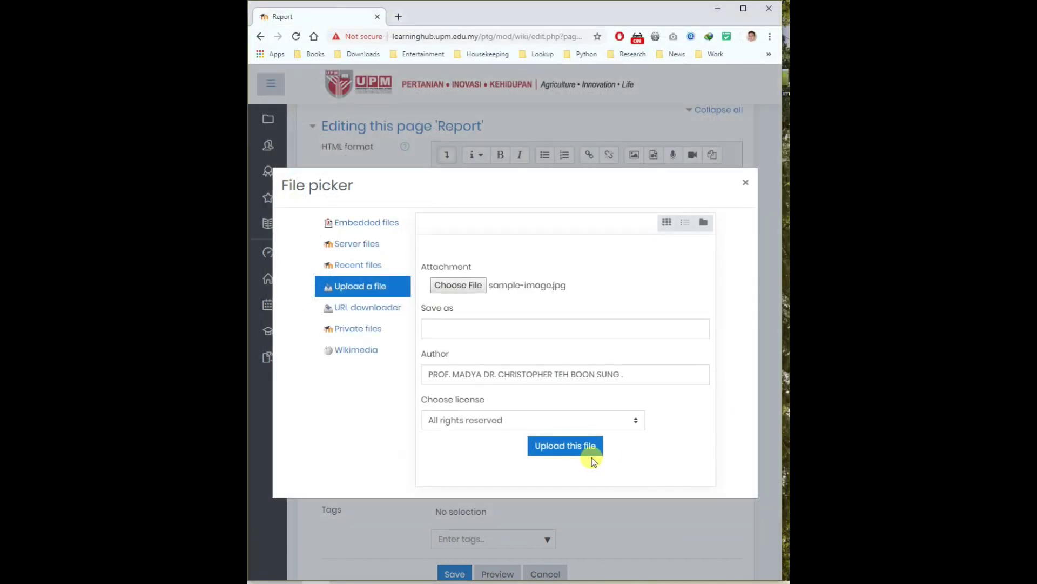
{"action": "left_click", "coordinate": [577, 449]}
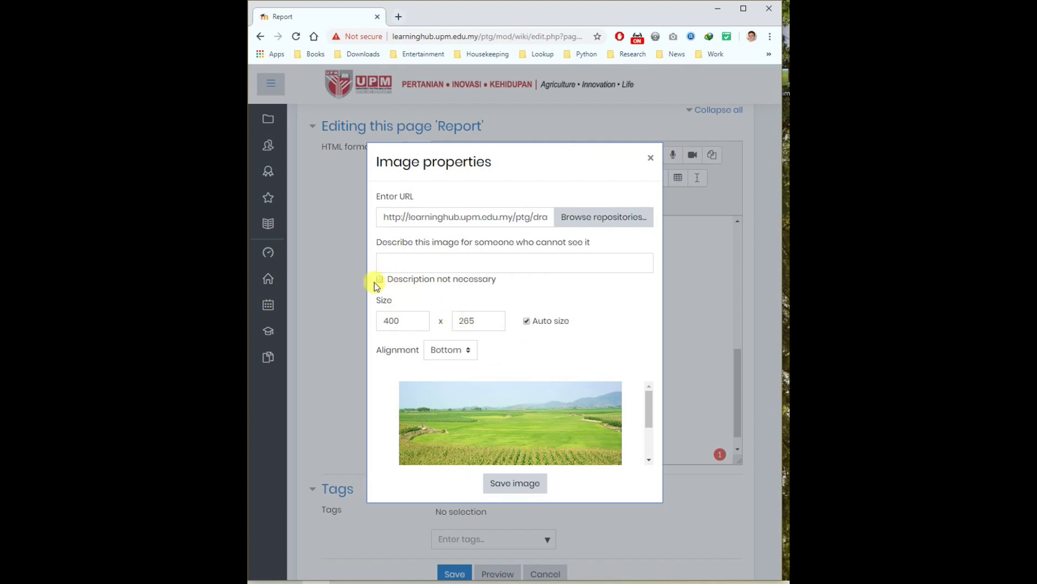
Mark the image description as not necessary and insert the image above the "Fig. 1" line with its automatic size.
{"action": "left_click", "coordinate": [403, 263]}
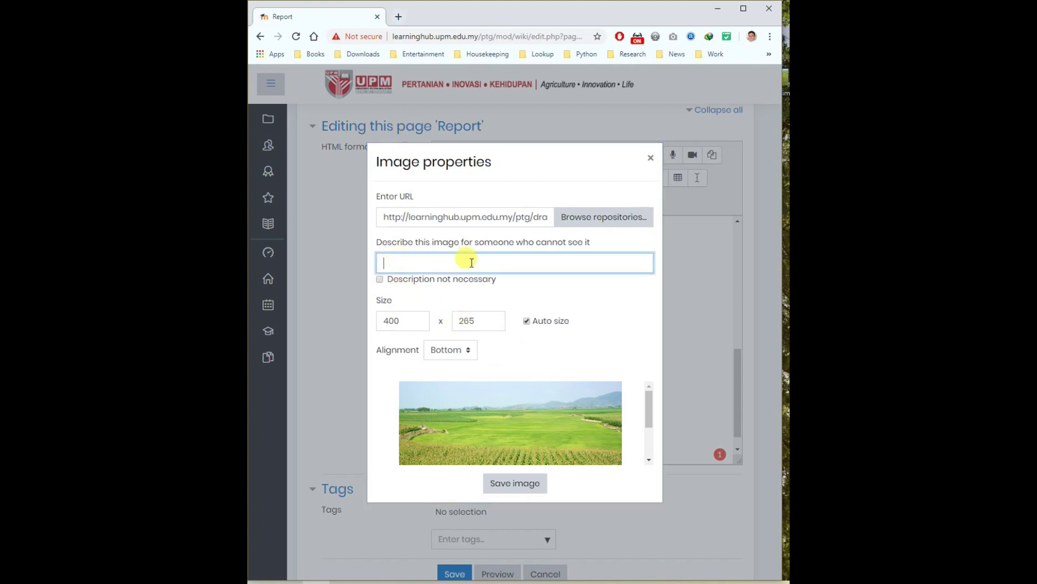
{"action": "left_click", "coordinate": [380, 280]}
{"action": "left_click", "coordinate": [424, 263]}
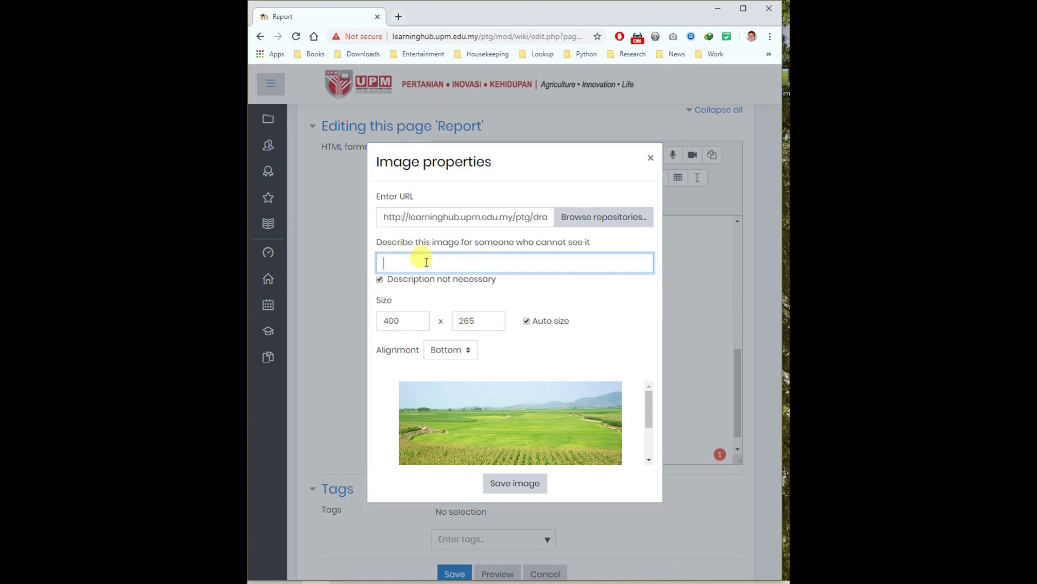
{"action": "scroll", "coordinate": [511, 411], "scroll_direction": "down", "scroll_amount": 3}
{"action": "scroll", "coordinate": [511, 411], "scroll_direction": "down", "scroll_amount": 1}
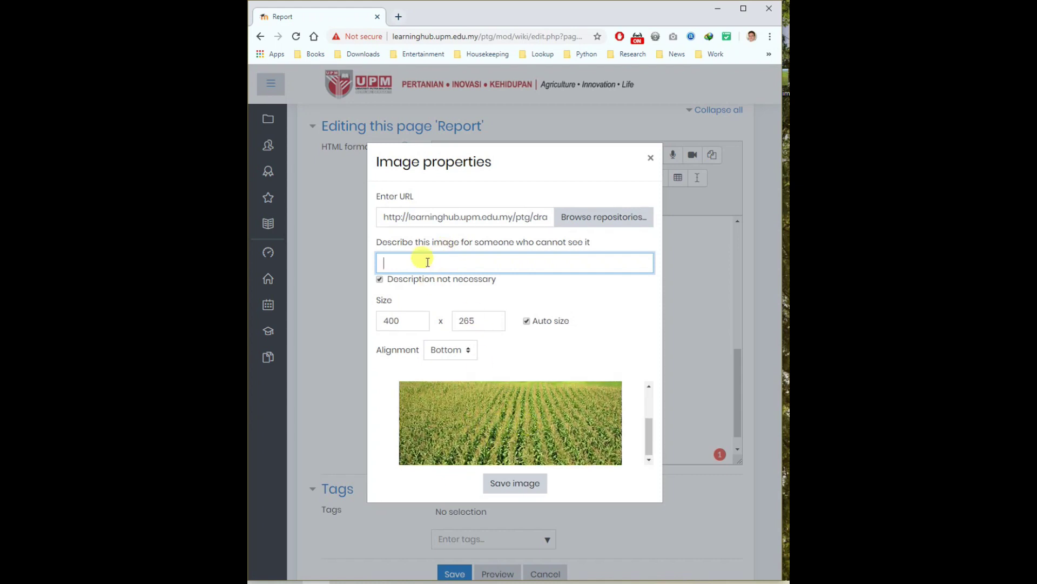
{"action": "double_click", "coordinate": [406, 320]}
{"action": "left_click", "coordinate": [415, 324]}
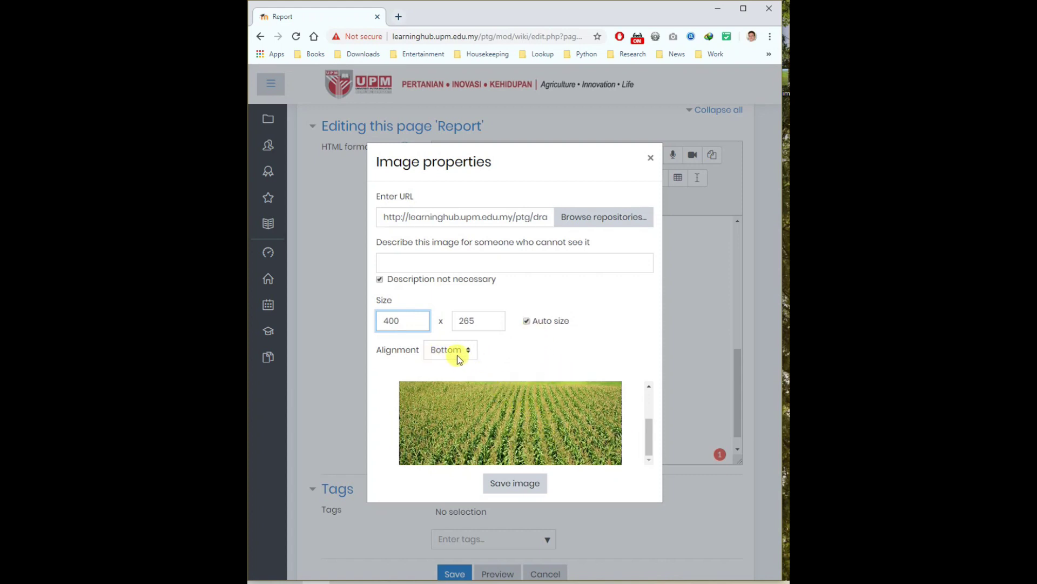
{"action": "left_click", "coordinate": [523, 484]}
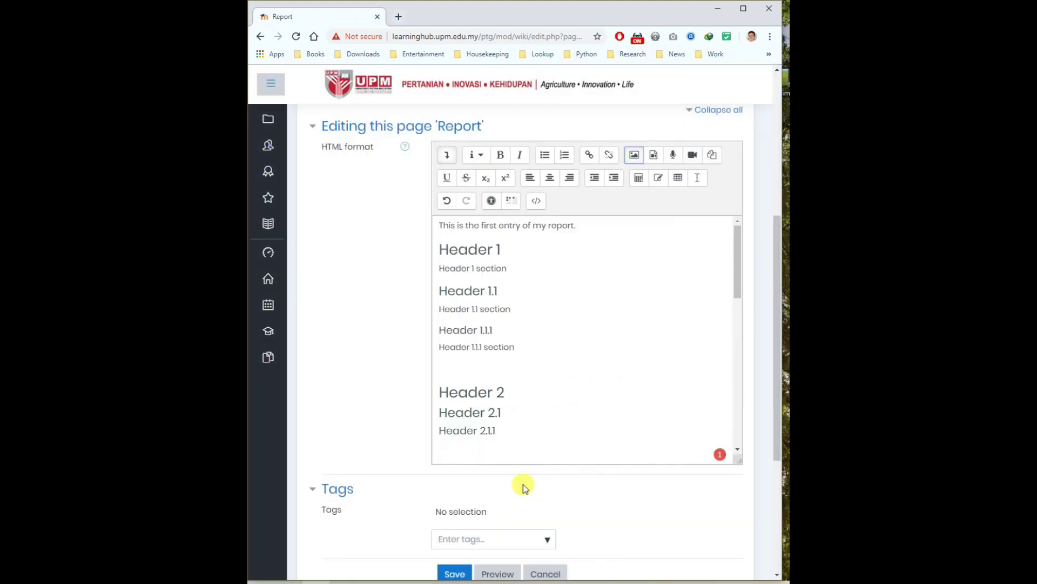
Complete the caption to read "Fig. 1 An intercropping system" and save the Report page.
{"action": "scroll", "coordinate": [524, 424], "scroll_direction": "down", "scroll_amount": 10}
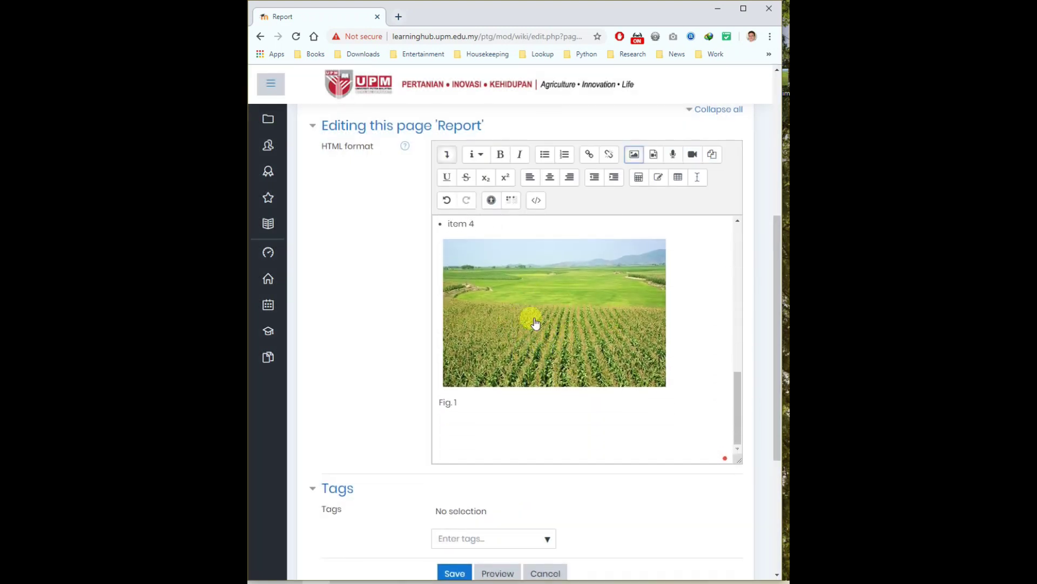
{"action": "left_click", "coordinate": [485, 403]}
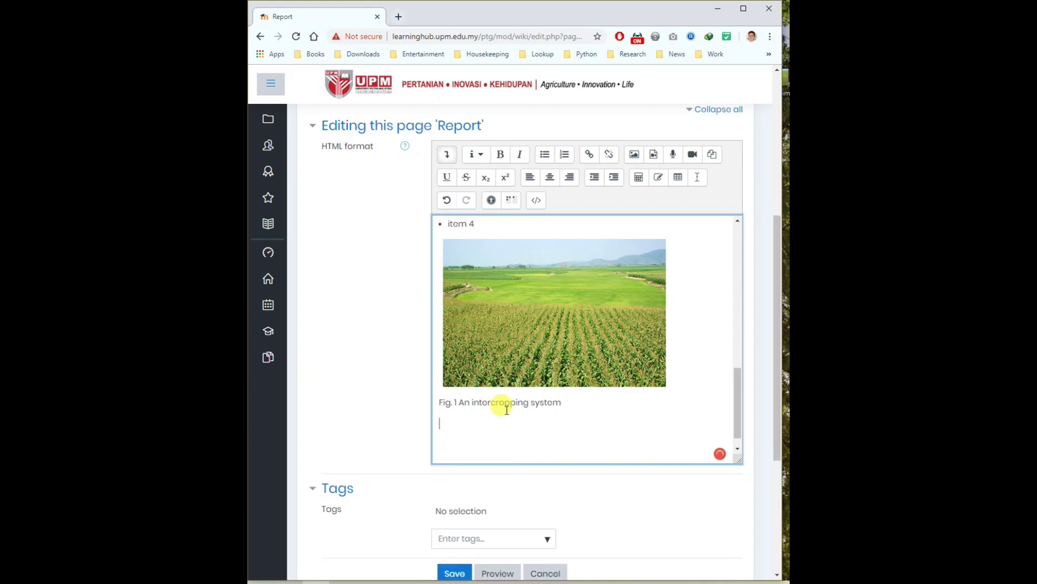
{"action": "scroll", "coordinate": [505, 489], "scroll_direction": "down", "scroll_amount": 4}
{"action": "left_click", "coordinate": [456, 365]}
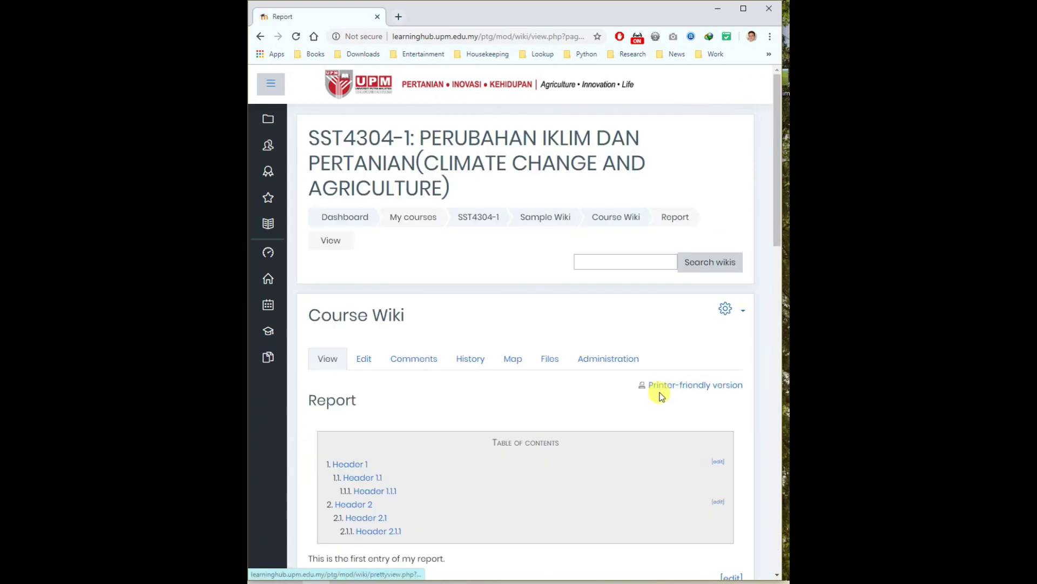
Review the saved Report page, reopen it for editing and enlarge the text area to fit the image and its caption.
{"action": "scroll", "coordinate": [642, 407], "scroll_direction": "down", "scroll_amount": 6}
{"action": "scroll", "coordinate": [642, 406], "scroll_direction": "down", "scroll_amount": 10}
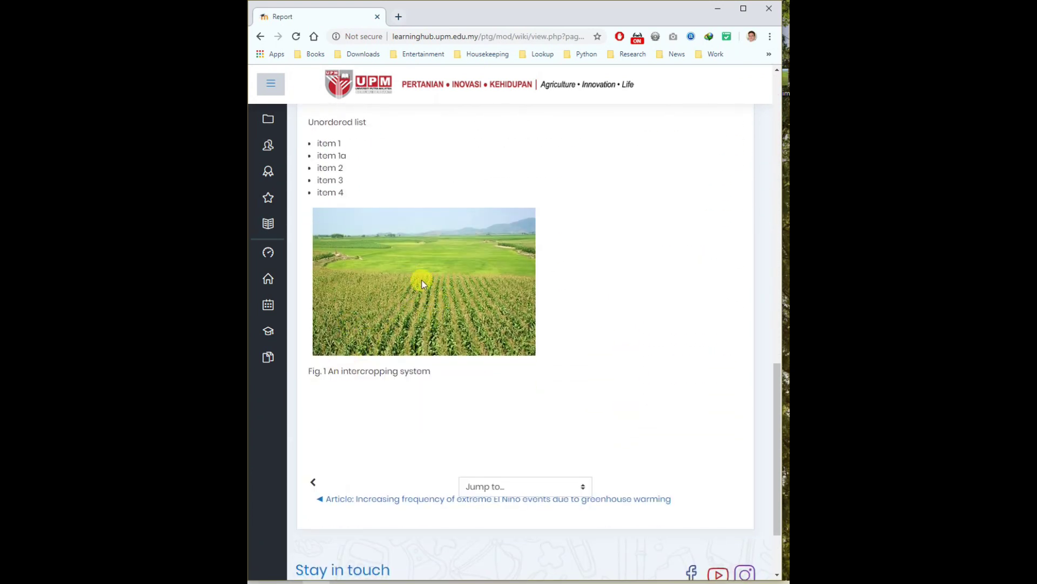
{"action": "scroll", "coordinate": [478, 357], "scroll_direction": "up", "scroll_amount": 15}
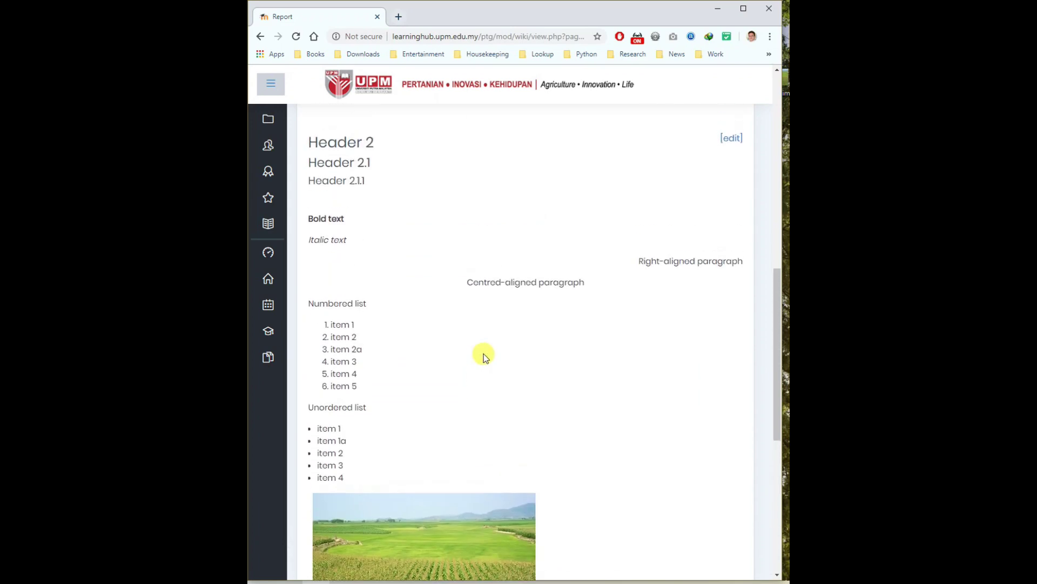
{"action": "left_click", "coordinate": [364, 274]}
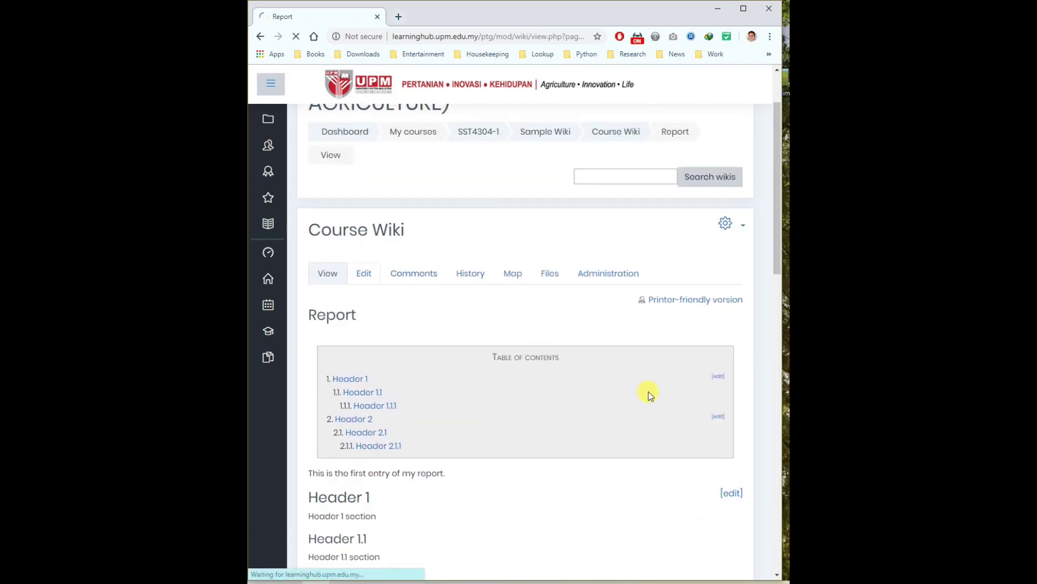
{"action": "scroll", "coordinate": [598, 338], "scroll_direction": "down", "scroll_amount": 4}
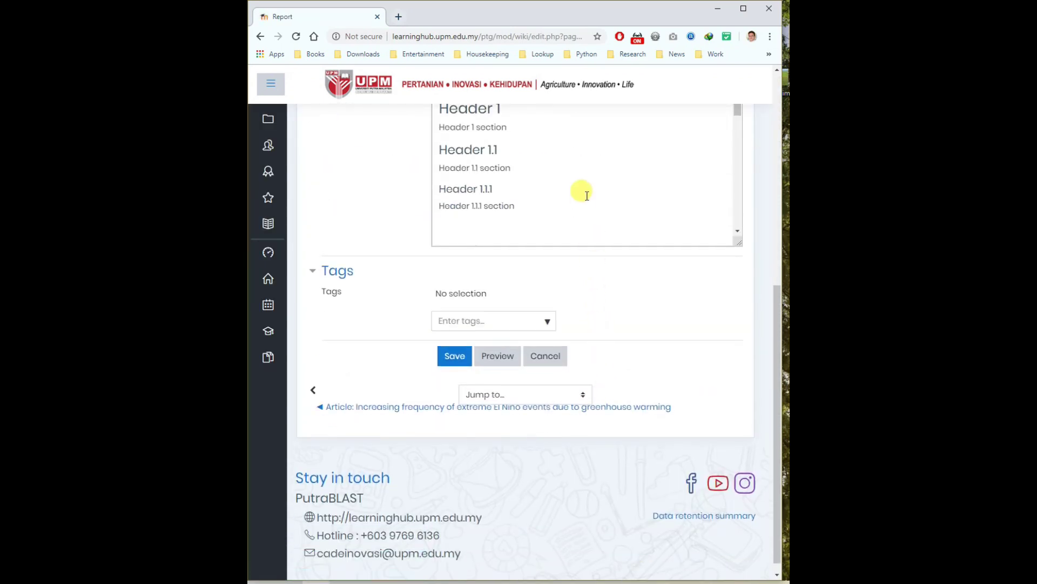
{"action": "scroll", "coordinate": [598, 199], "scroll_direction": "down", "scroll_amount": 5}
{"action": "scroll", "coordinate": [667, 290], "scroll_direction": "up", "scroll_amount": 5}
{"action": "scroll", "coordinate": [639, 308], "scroll_direction": "down", "scroll_amount": 3}
{"action": "scroll", "coordinate": [597, 322], "scroll_direction": "down", "scroll_amount": 8}
{"action": "scroll", "coordinate": [594, 322], "scroll_direction": "down", "scroll_amount": 2}
{"action": "scroll", "coordinate": [590, 331], "scroll_direction": "up", "scroll_amount": 4}
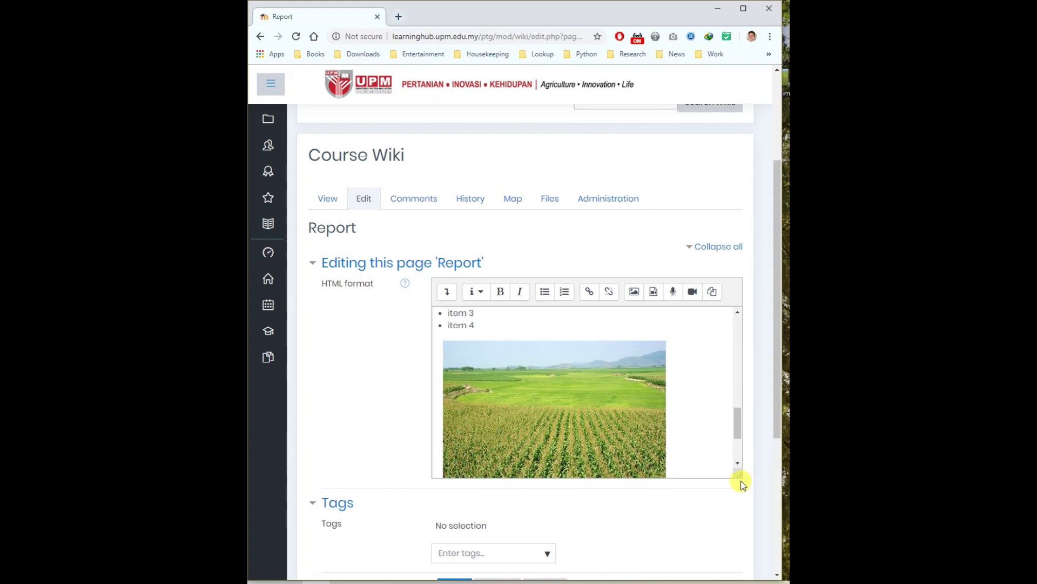
{"action": "left_click_drag", "start_coordinate": [739, 474], "coordinate": [746, 534]}
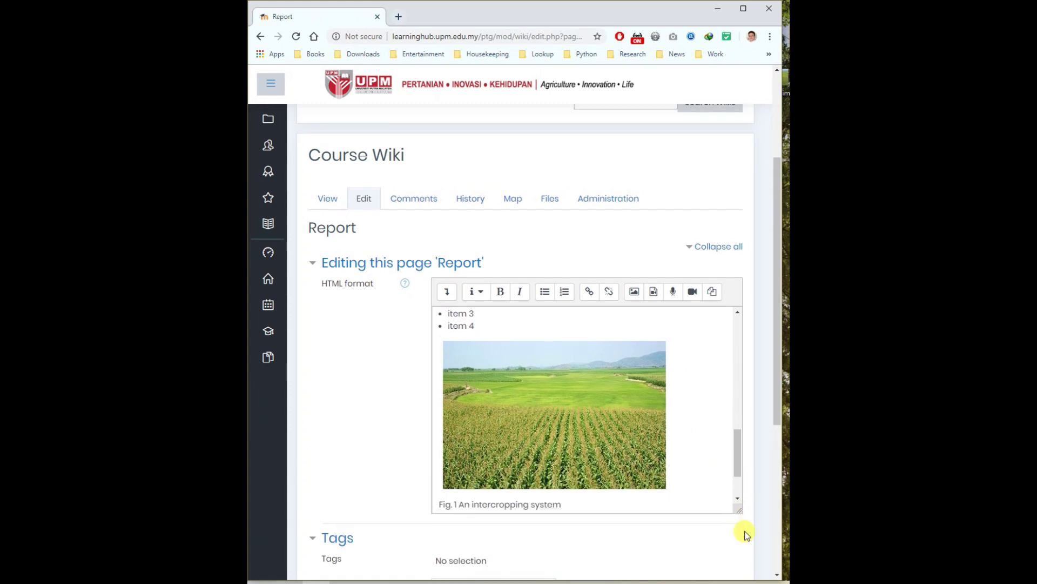
{"action": "left_click", "coordinate": [576, 436]}
{"action": "left_click", "coordinate": [686, 429]}
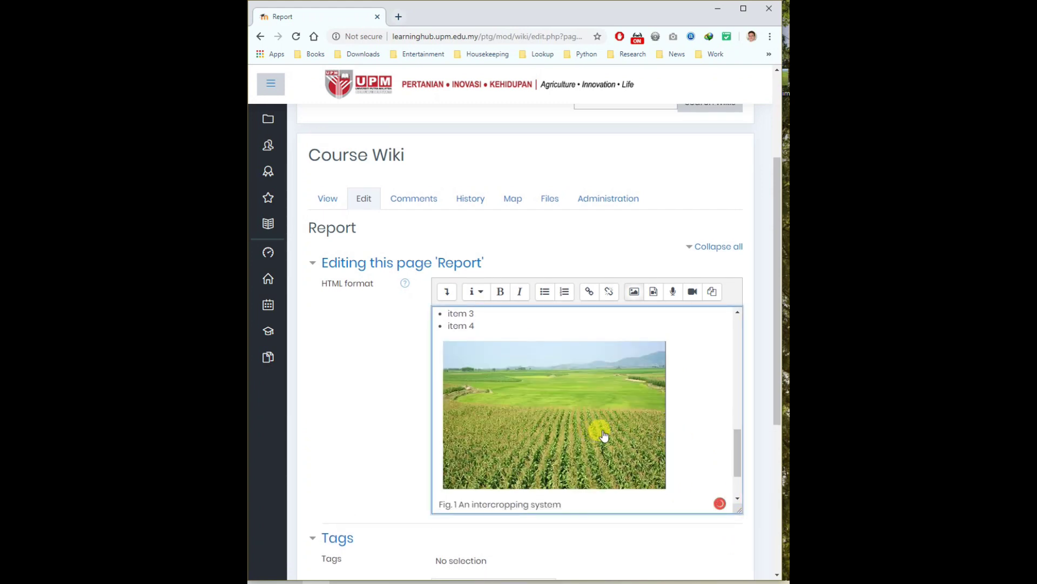
{"action": "left_click", "coordinate": [559, 425]}
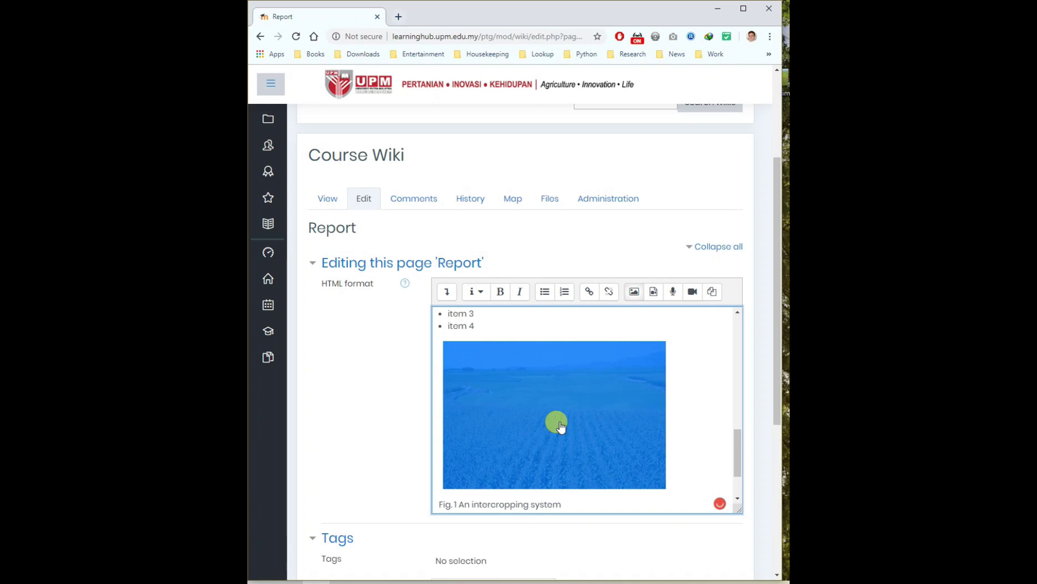
{"action": "left_click", "coordinate": [681, 440]}
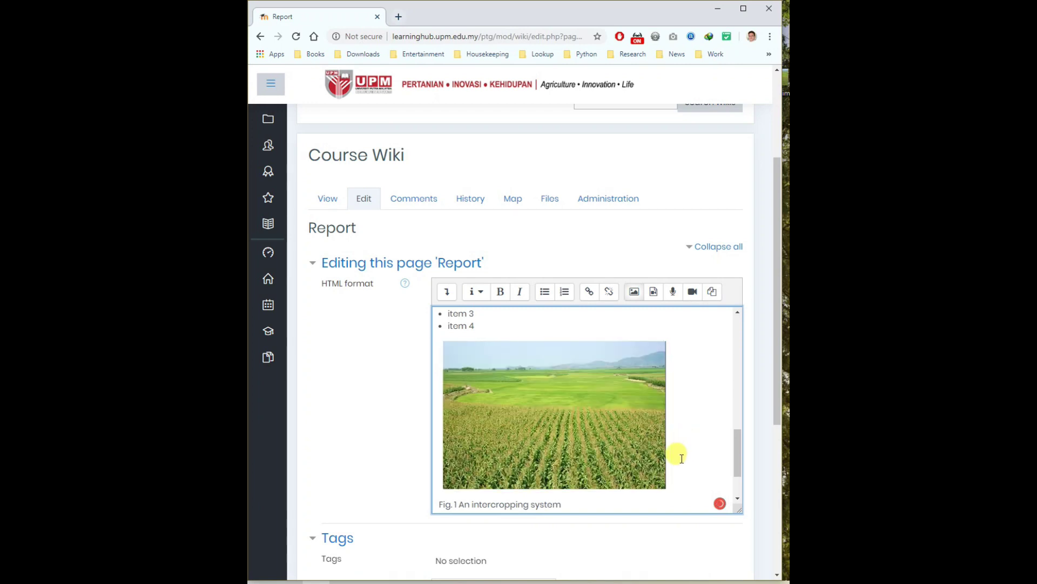
Centre the crop field image in the Report page.
{"action": "left_click", "coordinate": [446, 292]}
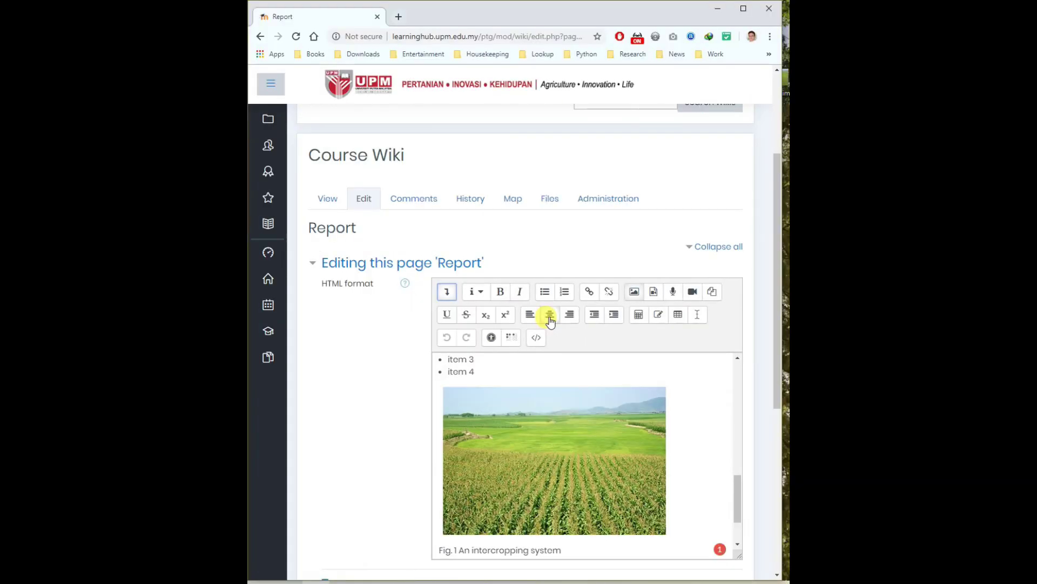
{"action": "left_click", "coordinate": [643, 386]}
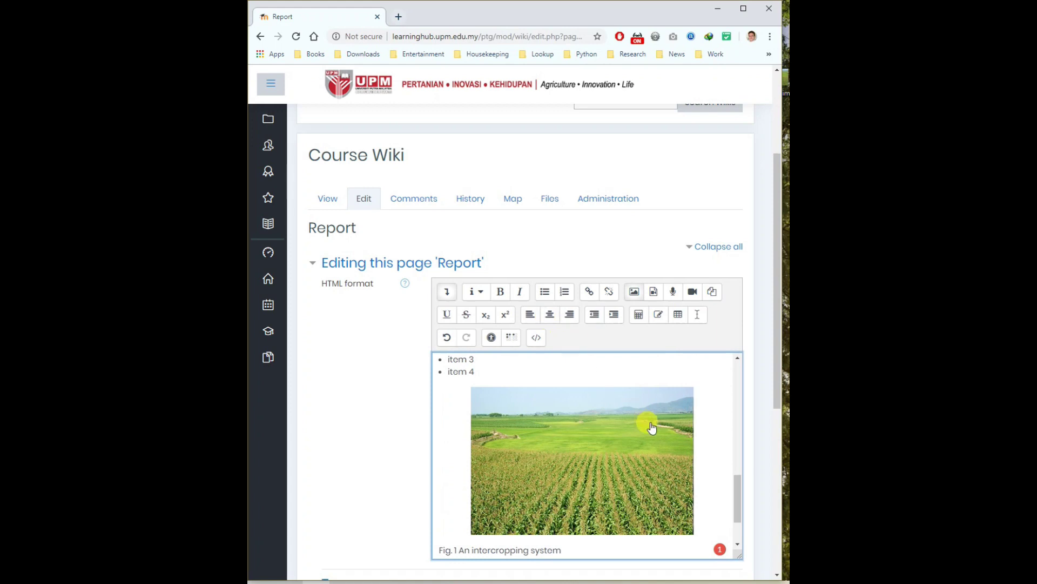
{"action": "scroll", "coordinate": [651, 425], "scroll_direction": "down", "scroll_amount": 3}
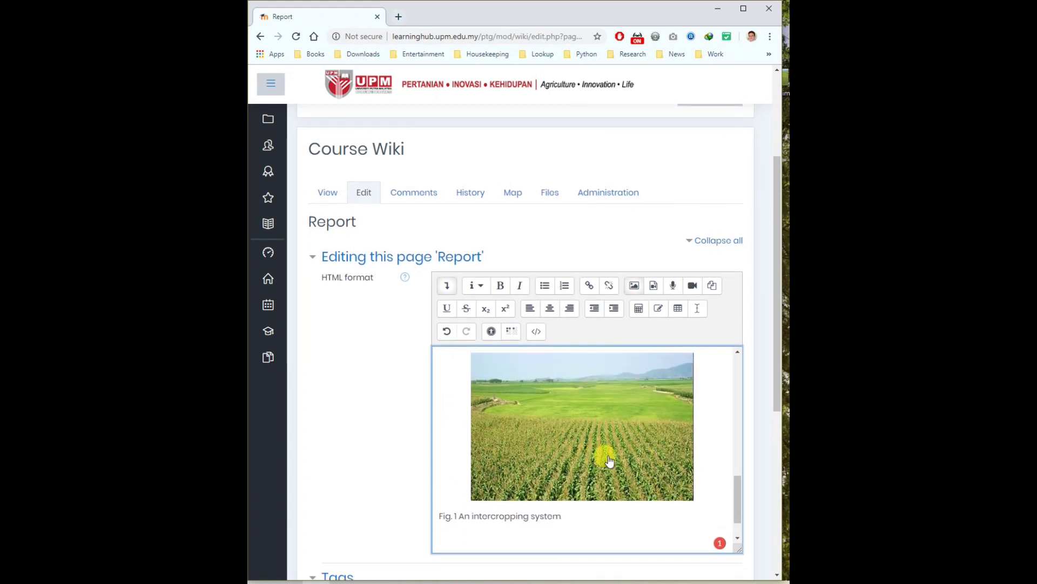
Centre the caption "Fig. 1 An intercropping system" beneath the image and save the Report page.
{"action": "left_click", "coordinate": [569, 518]}
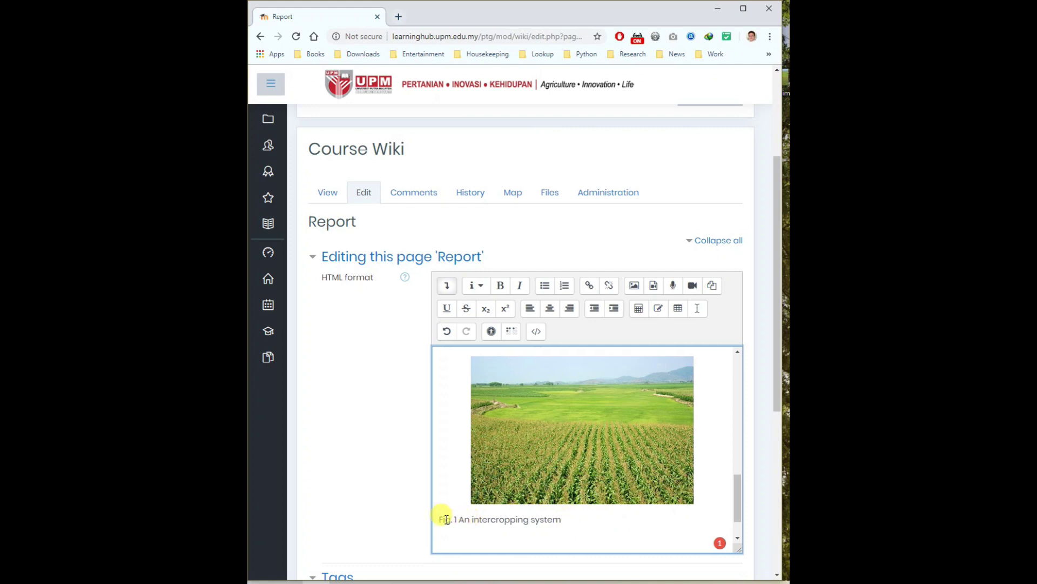
{"action": "left_click_drag", "start_coordinate": [440, 519], "coordinate": [562, 522]}
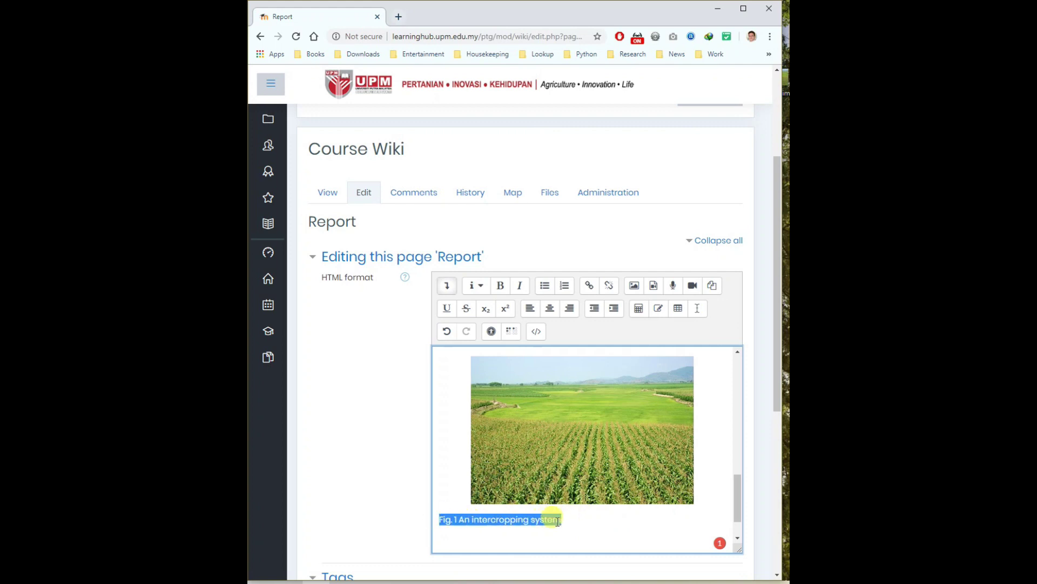
{"action": "left_click", "coordinate": [562, 522]}
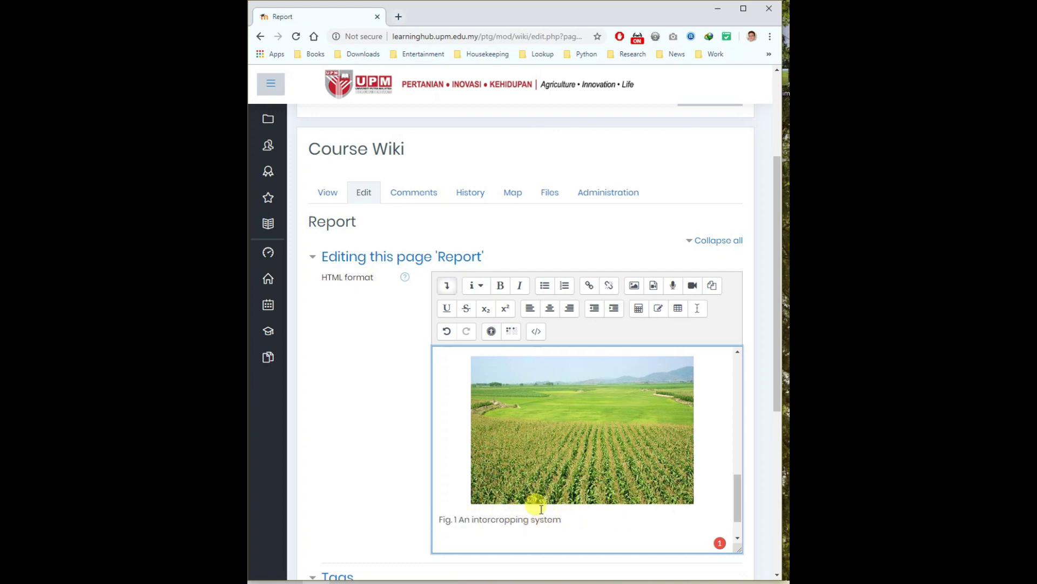
{"action": "left_click", "coordinate": [550, 314]}
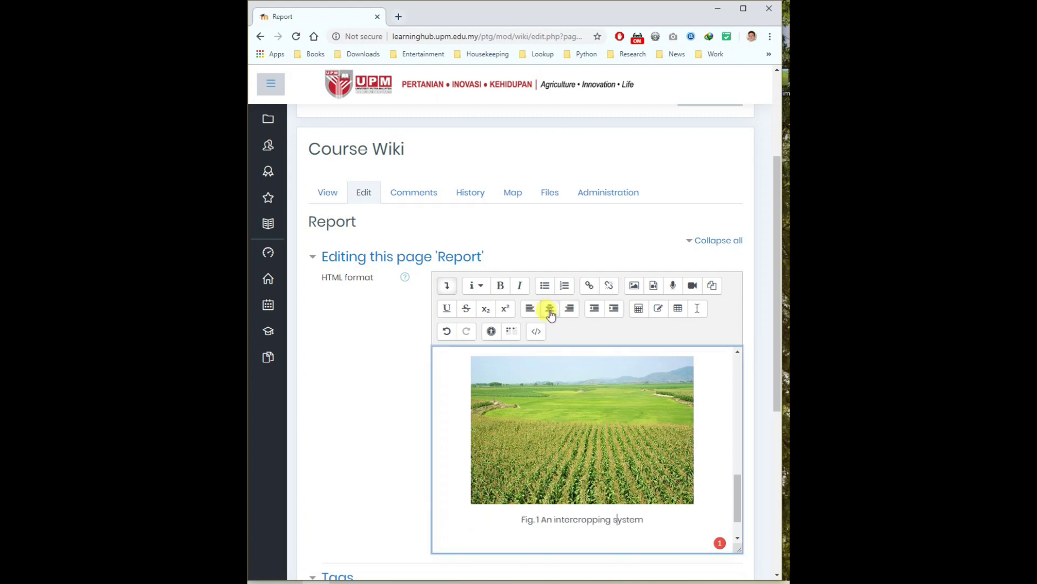
{"action": "scroll", "coordinate": [589, 524], "scroll_direction": "down", "scroll_amount": 1}
{"action": "scroll", "coordinate": [537, 528], "scroll_direction": "down", "scroll_amount": 3}
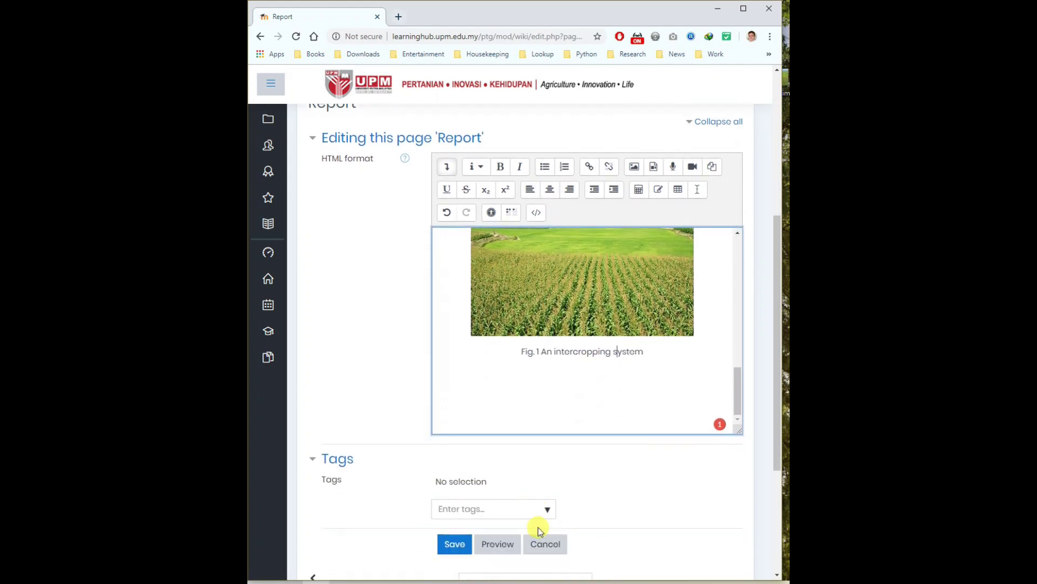
{"action": "left_click", "coordinate": [462, 543]}
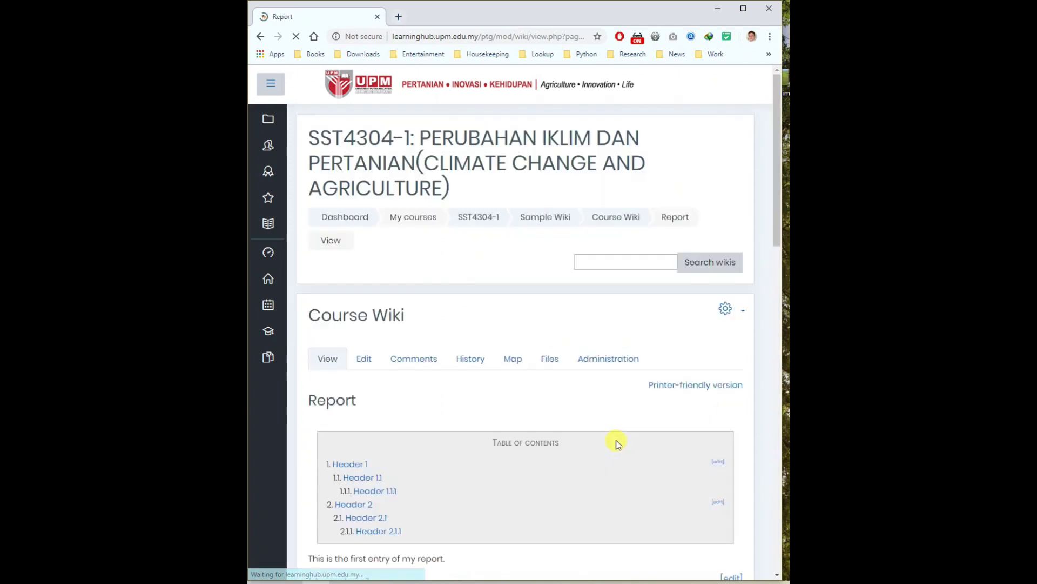
Review the image and caption alignment on the saved Report page and reopen the page for editing.
{"action": "scroll", "coordinate": [618, 443], "scroll_direction": "down", "scroll_amount": 12}
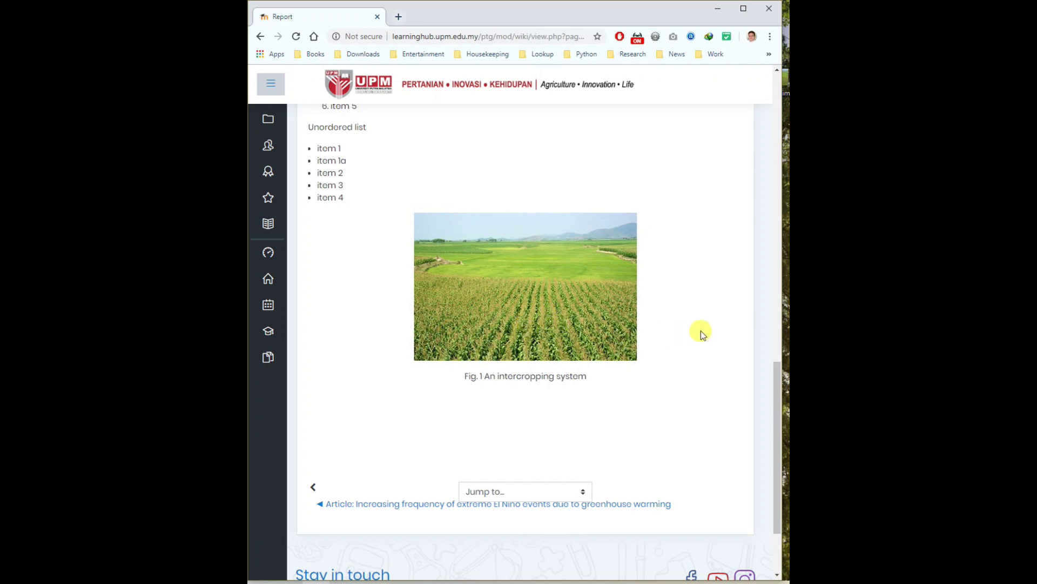
{"action": "scroll", "coordinate": [504, 354], "scroll_direction": "up", "scroll_amount": 4}
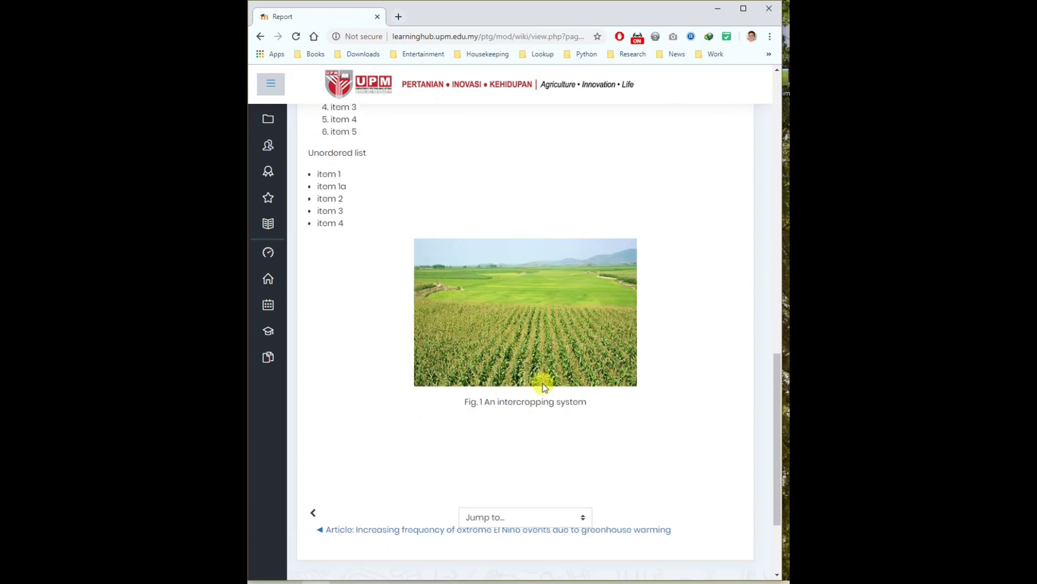
{"action": "scroll", "coordinate": [560, 352], "scroll_direction": "up", "scroll_amount": 12}
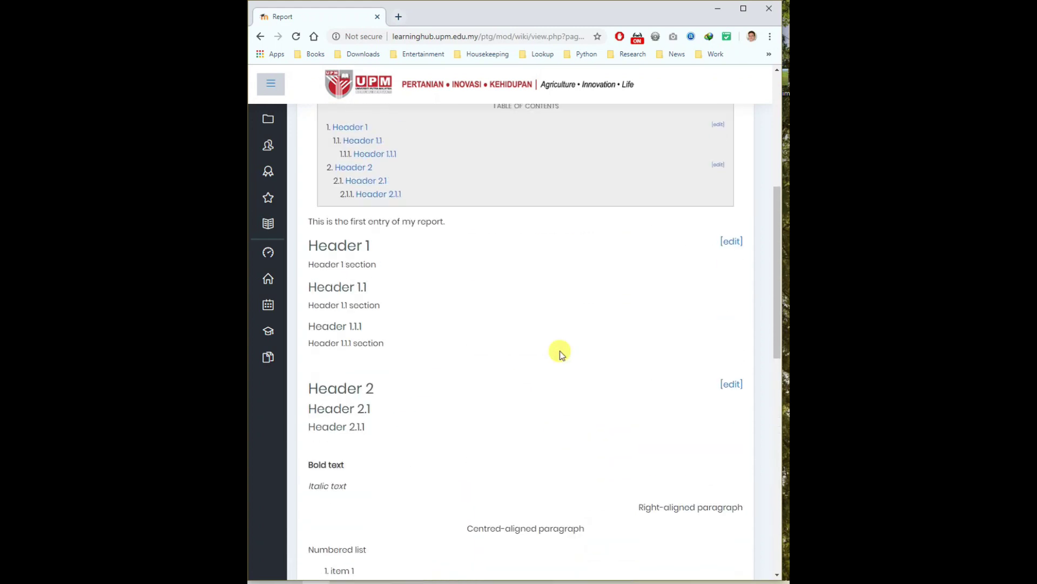
{"action": "left_click", "coordinate": [364, 297]}
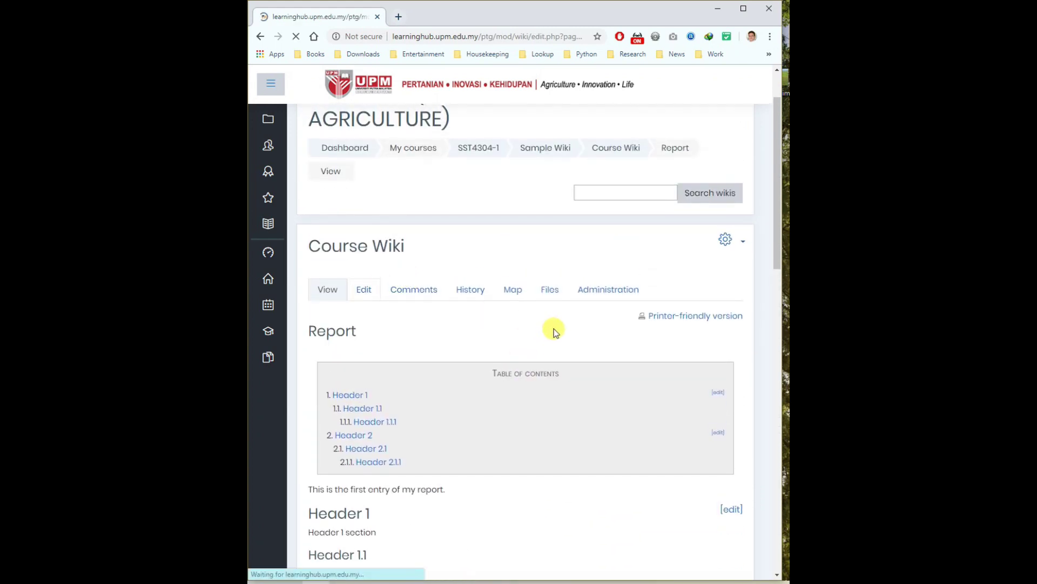
Add the line "For further reference, go to:" below the figure caption.
{"action": "scroll", "coordinate": [616, 473], "scroll_direction": "down", "scroll_amount": 5}
{"action": "scroll", "coordinate": [544, 303], "scroll_direction": "down", "scroll_amount": 6}
{"action": "scroll", "coordinate": [546, 306], "scroll_direction": "down", "scroll_amount": 10}
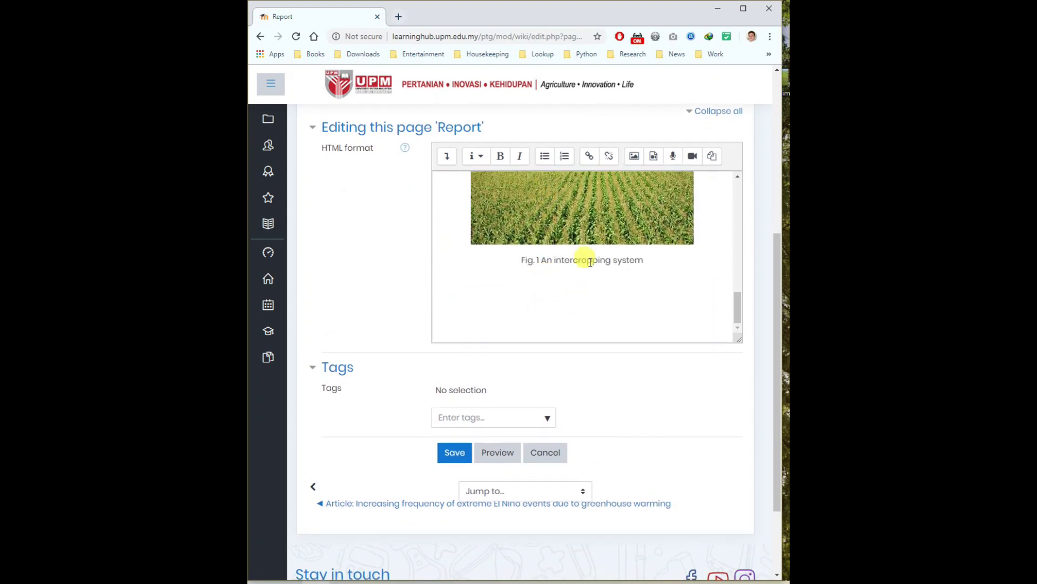
{"action": "scroll", "coordinate": [645, 291], "scroll_direction": "up", "scroll_amount": 1}
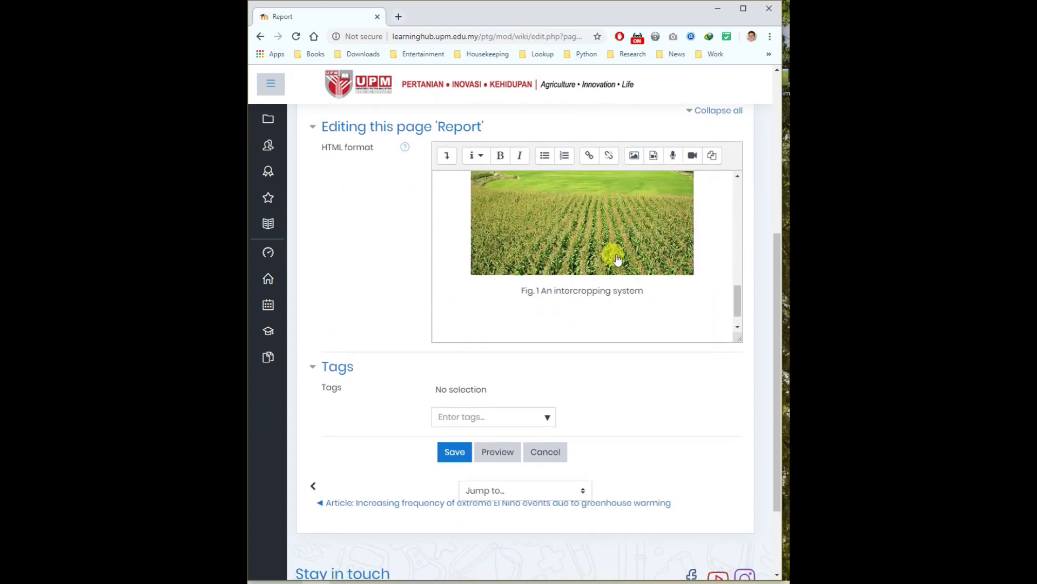
{"action": "left_click", "coordinate": [588, 323]}
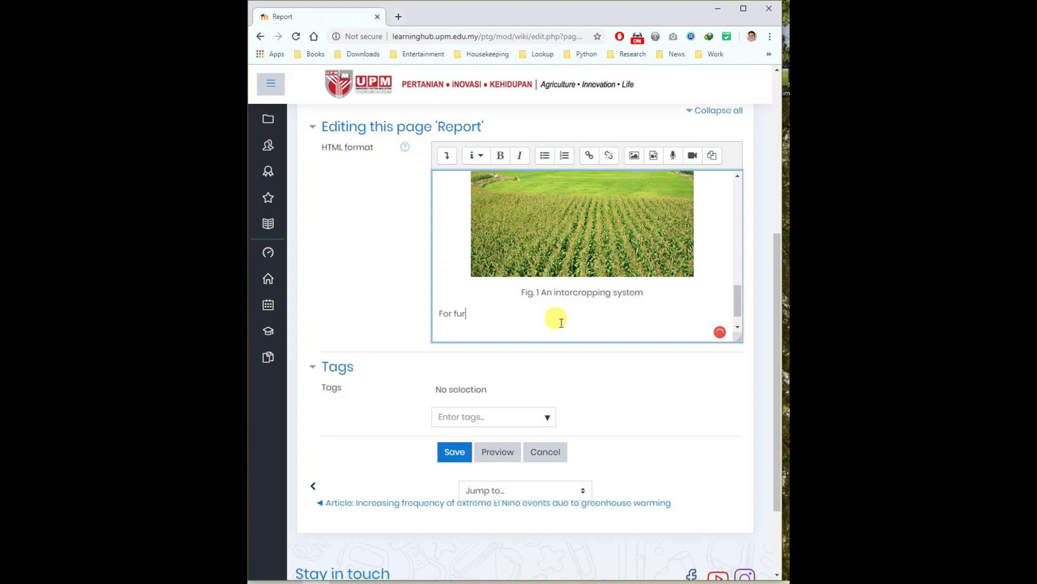
{"action": "type", "text": "reference, sgo to:"}
{"action": "scroll", "coordinate": [558, 323], "scroll_direction": "up", "scroll_amount": 1}
{"action": "scroll", "coordinate": [564, 302], "scroll_direction": "down", "scroll_amount": 2}
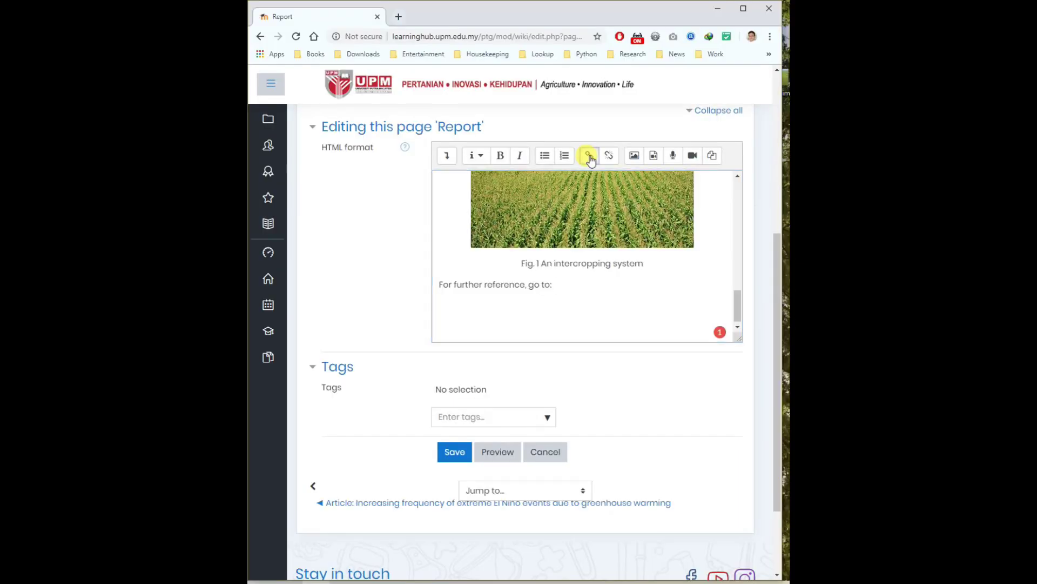
{"action": "left_click", "coordinate": [682, 89]}
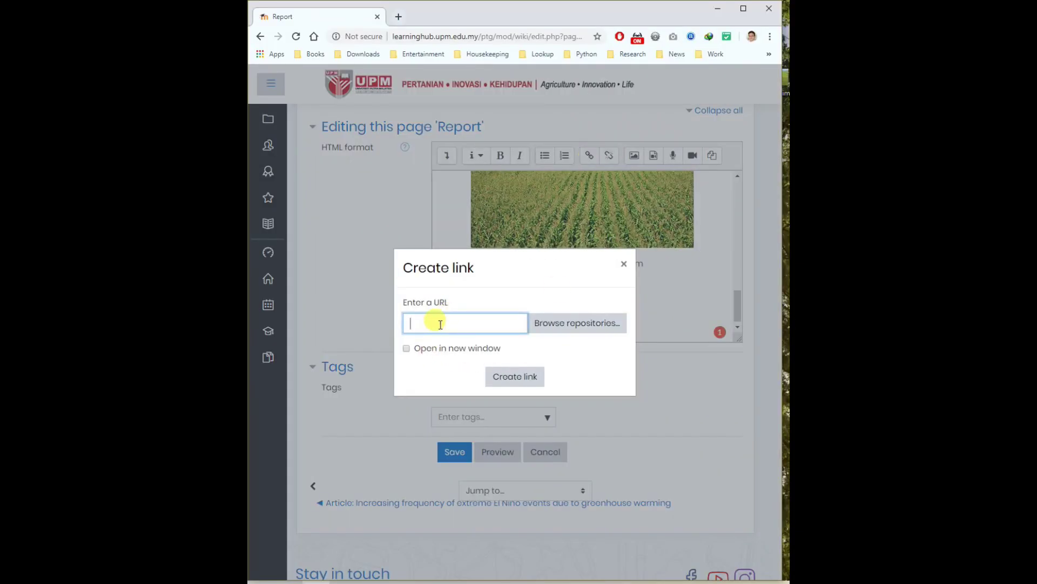
{"action": "type", "text": "http://www.u"}
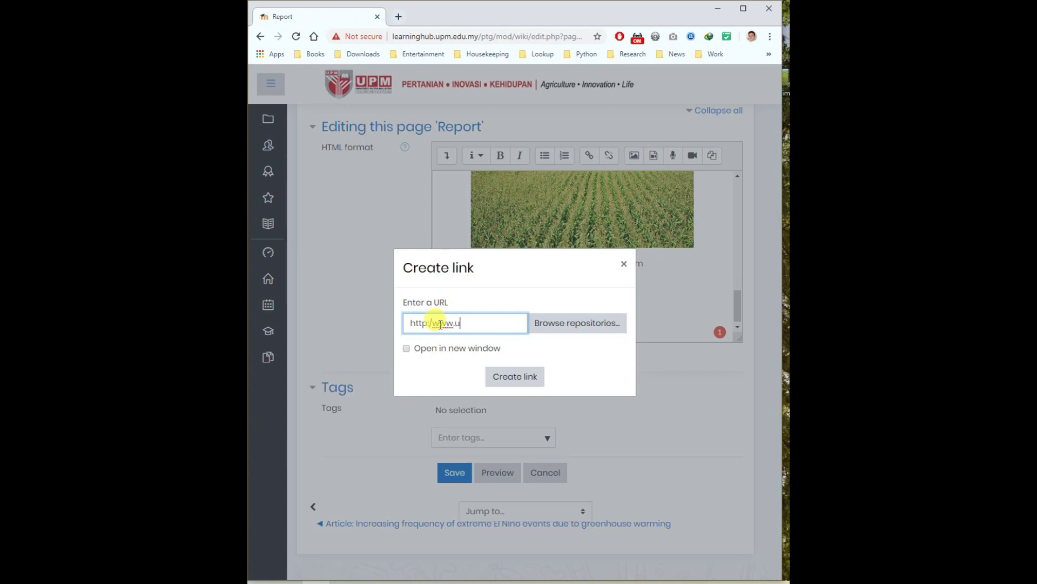
{"action": "type", "text": "pm.edu.my"}
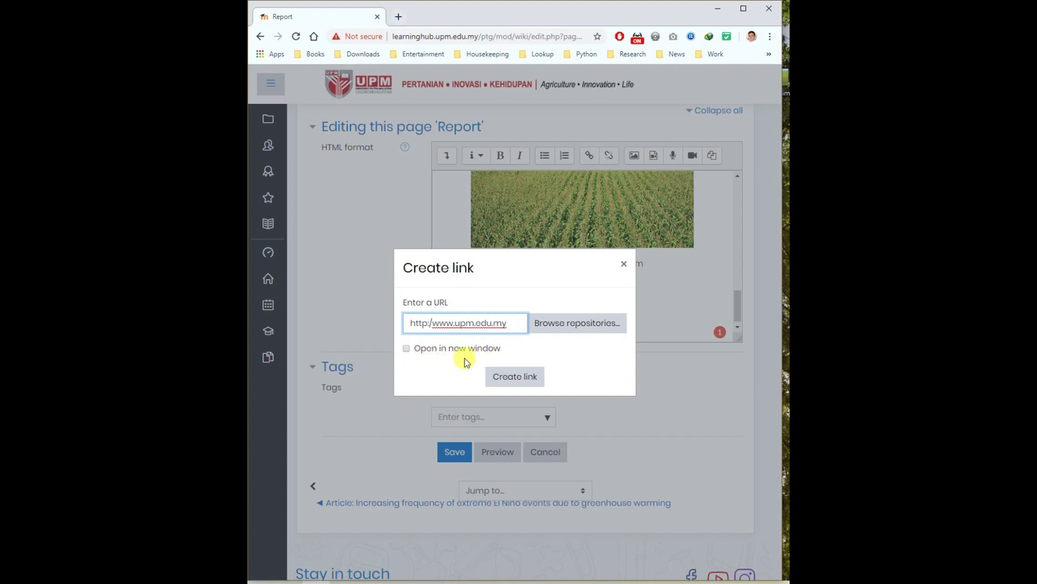
{"action": "left_click", "coordinate": [510, 378]}
{"action": "scroll", "coordinate": [524, 308], "scroll_direction": "down", "scroll_amount": 3}
{"action": "scroll", "coordinate": [526, 312], "scroll_direction": "down", "scroll_amount": 10}
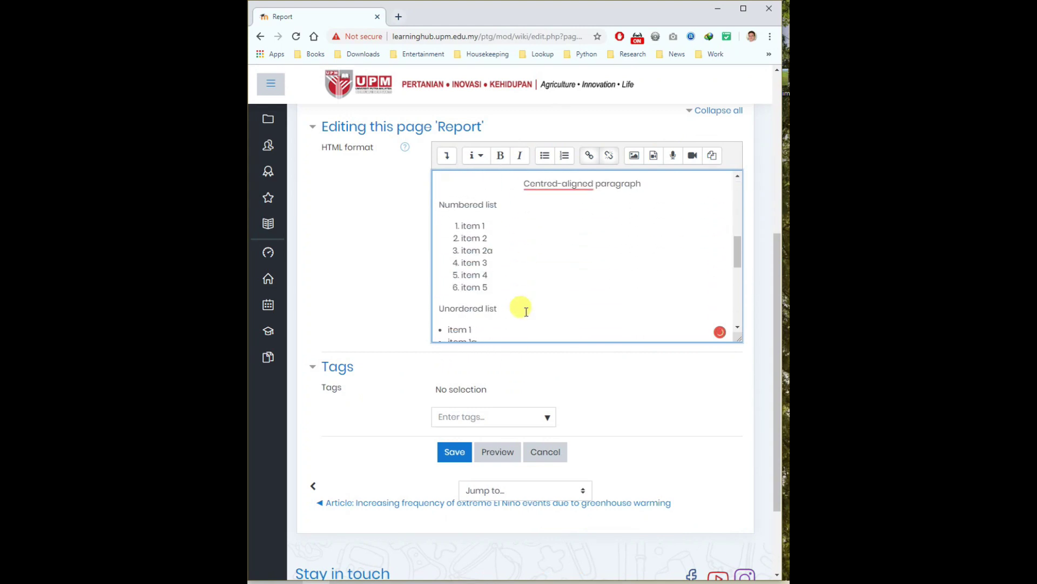
{"action": "left_click", "coordinate": [600, 307]}
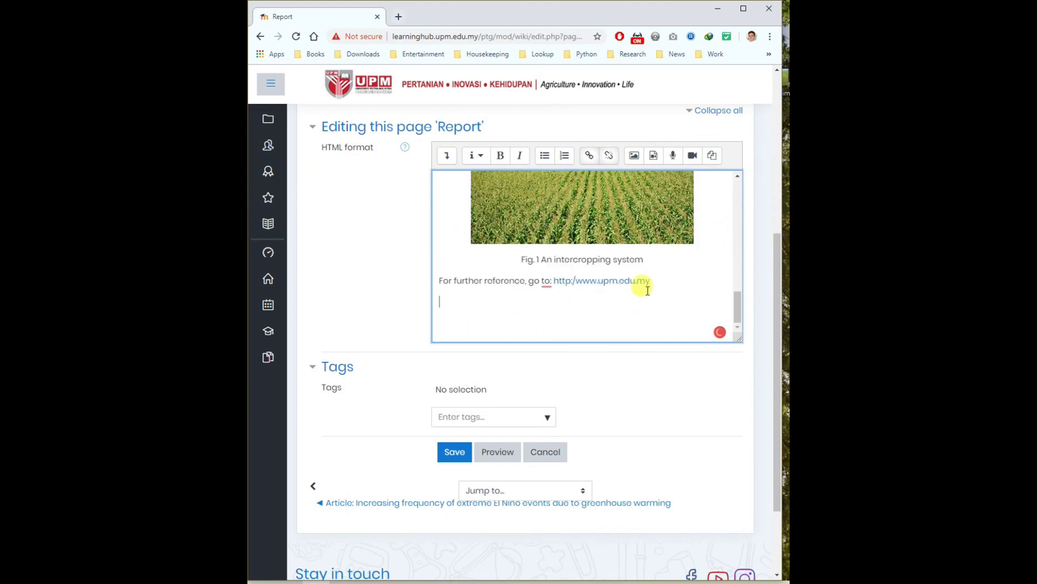
{"action": "left_click_drag", "start_coordinate": [651, 280], "coordinate": [555, 283]}
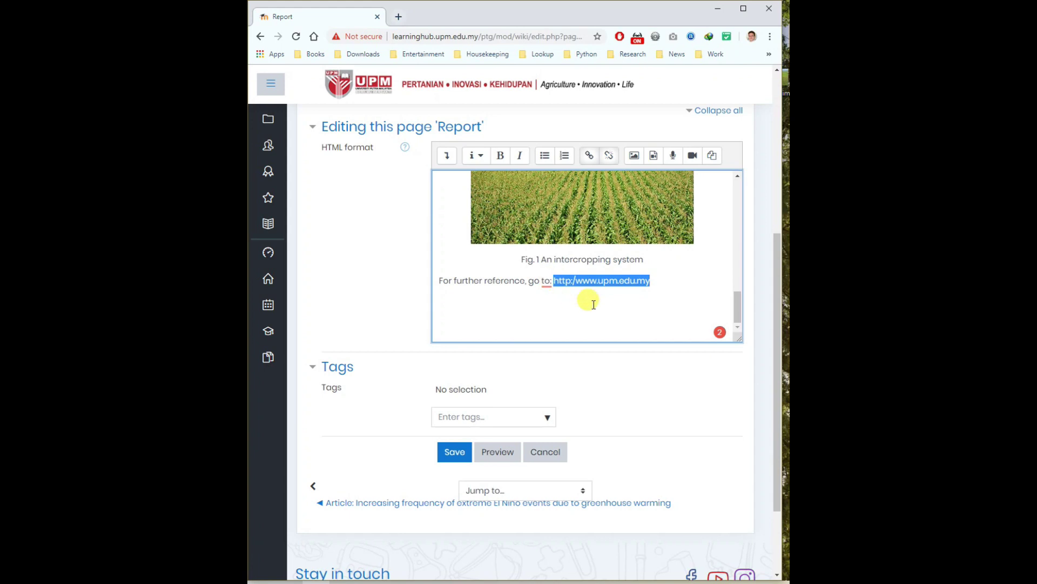
{"action": "left_click", "coordinate": [592, 302]}
{"action": "scroll", "coordinate": [506, 427], "scroll_direction": "down", "scroll_amount": 2}
{"action": "left_click", "coordinate": [454, 349]}
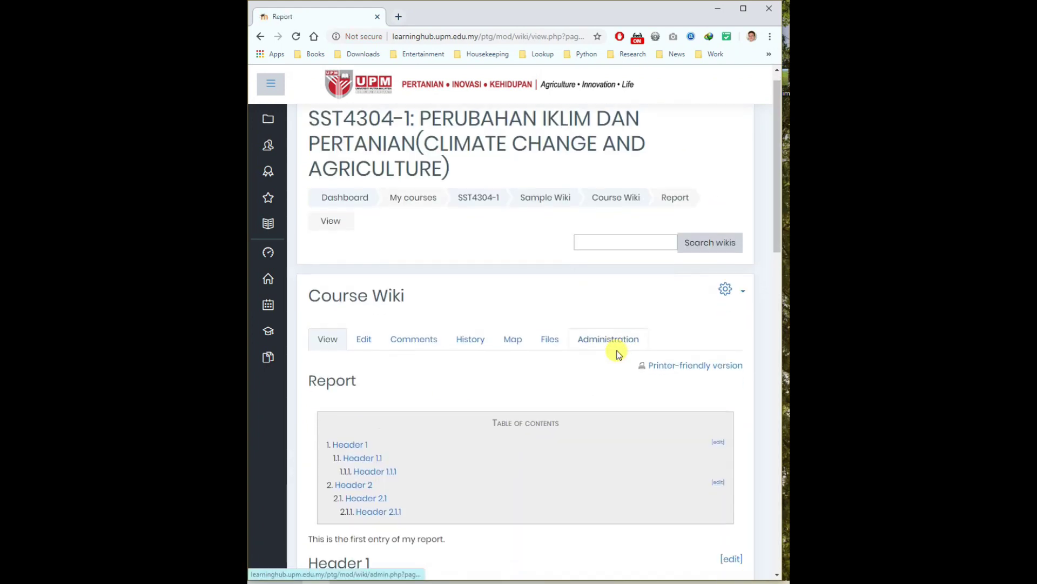
Check the reference link's target on the saved Report page and reopen the page for editing.
{"action": "scroll", "coordinate": [619, 353], "scroll_direction": "down", "scroll_amount": 15}
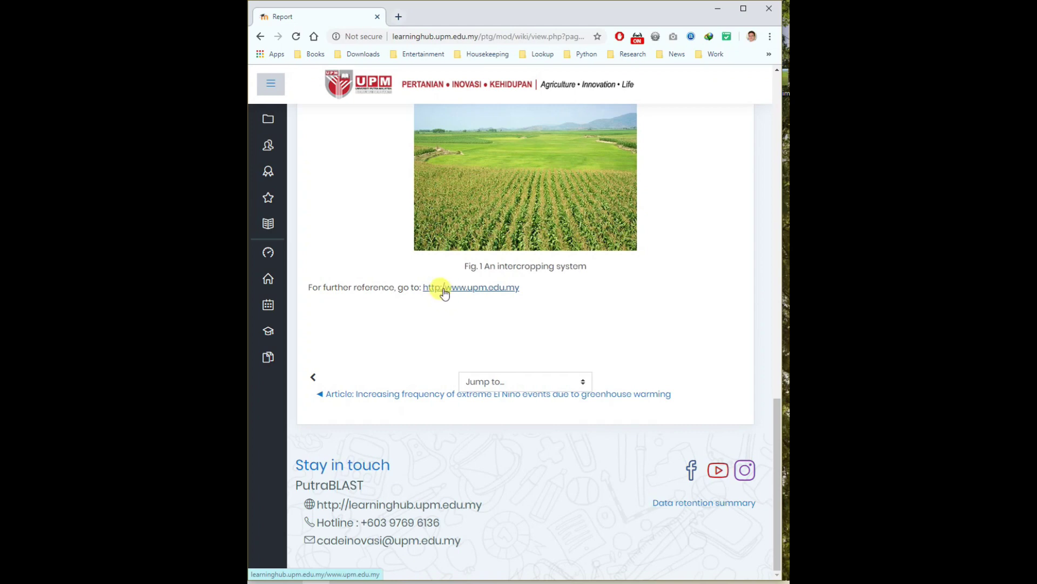
{"action": "scroll", "coordinate": [533, 322], "scroll_direction": "up", "scroll_amount": 9}
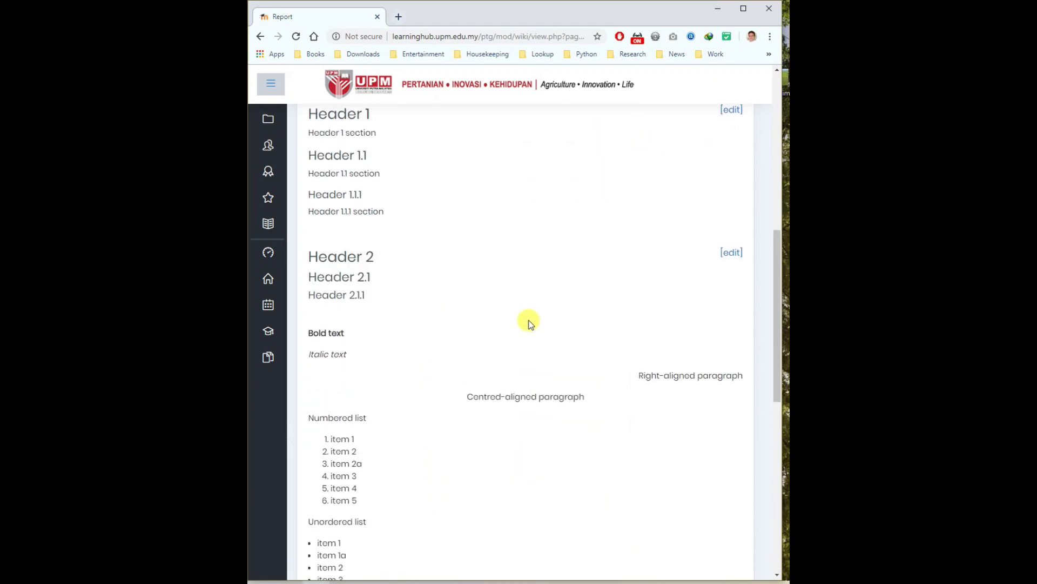
{"action": "scroll", "coordinate": [530, 322], "scroll_direction": "up", "scroll_amount": 5}
{"action": "left_click", "coordinate": [363, 243]}
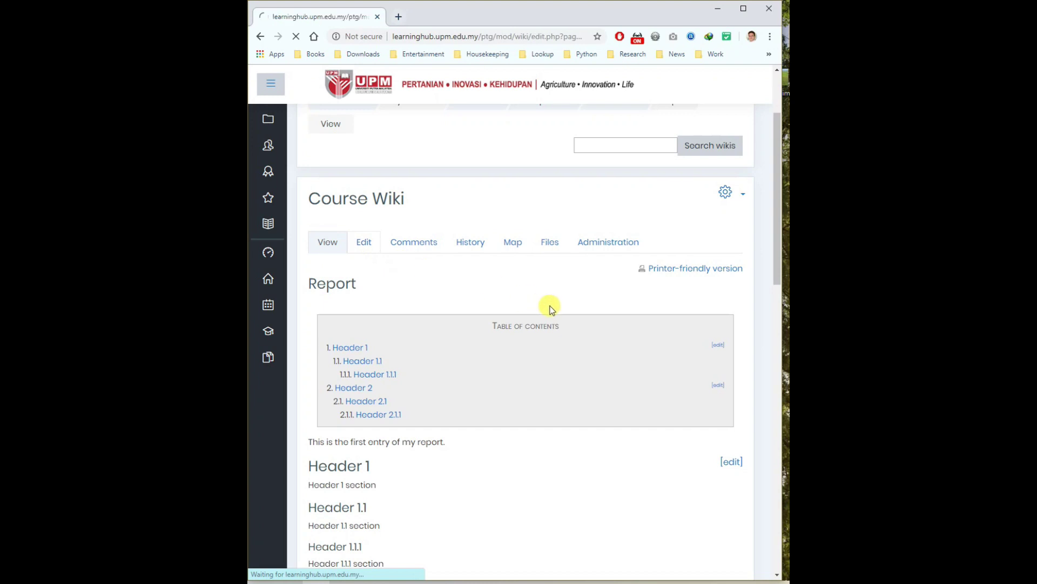
{"action": "scroll", "coordinate": [549, 308], "scroll_direction": "down", "scroll_amount": 6}
{"action": "scroll", "coordinate": [568, 261], "scroll_direction": "down", "scroll_amount": 10}
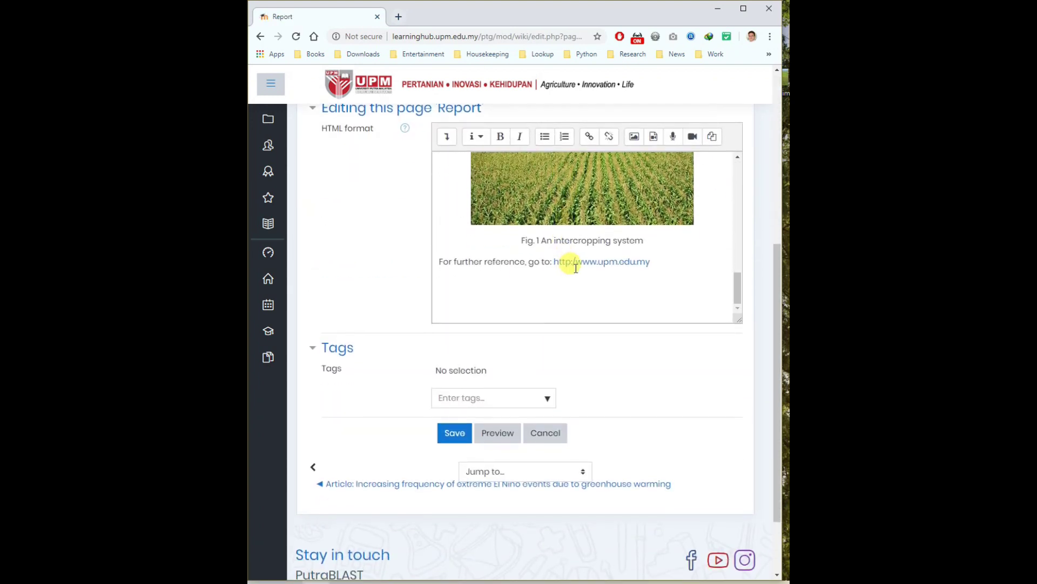
{"action": "left_click", "coordinate": [605, 262]}
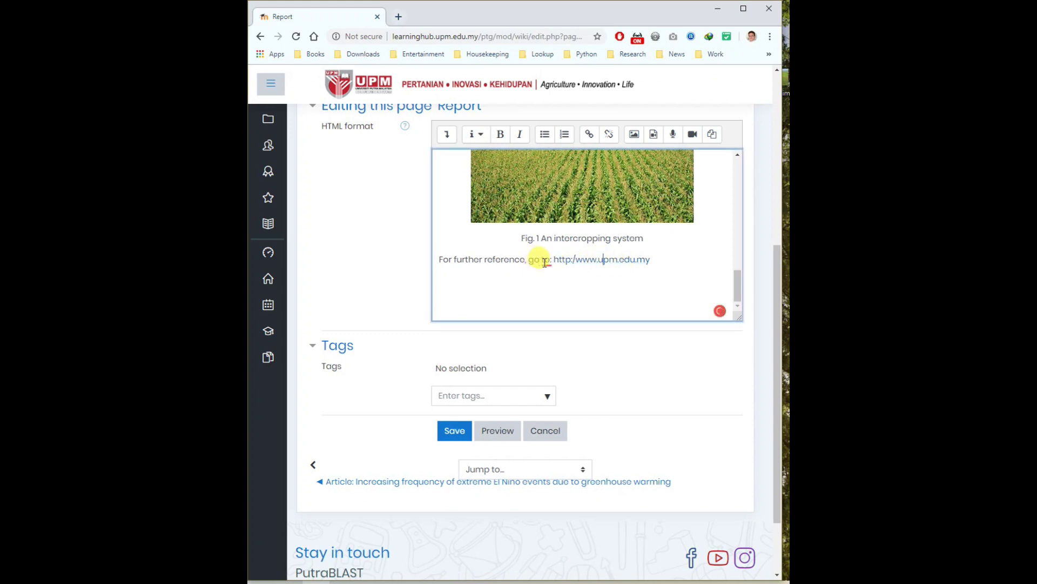
{"action": "left_click", "coordinate": [589, 135]}
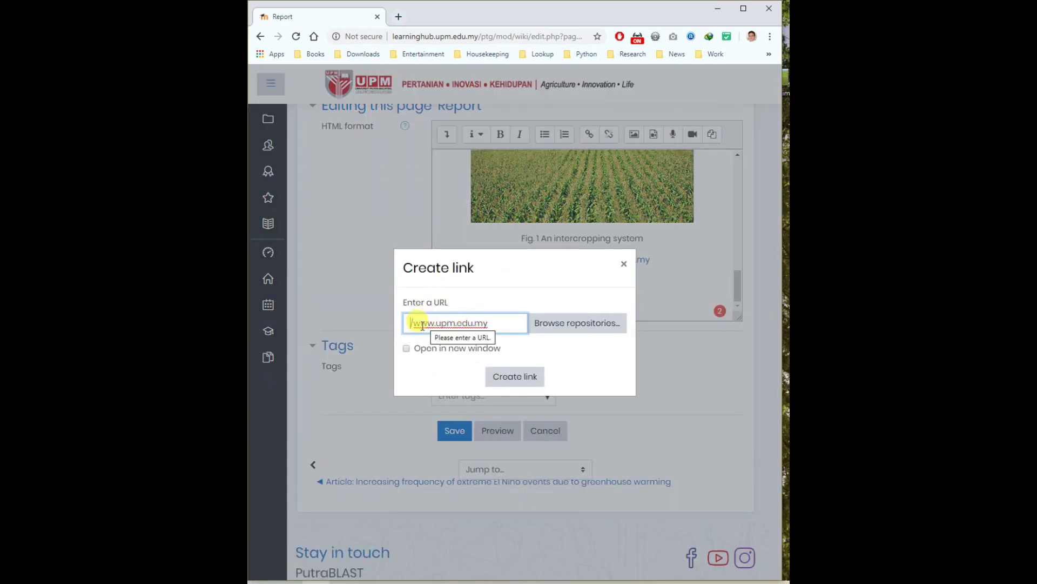
{"action": "key", "text": "BackSpace"}
{"action": "left_click", "coordinate": [520, 376]}
{"action": "scroll", "coordinate": [568, 270], "scroll_direction": "down", "scroll_amount": 6}
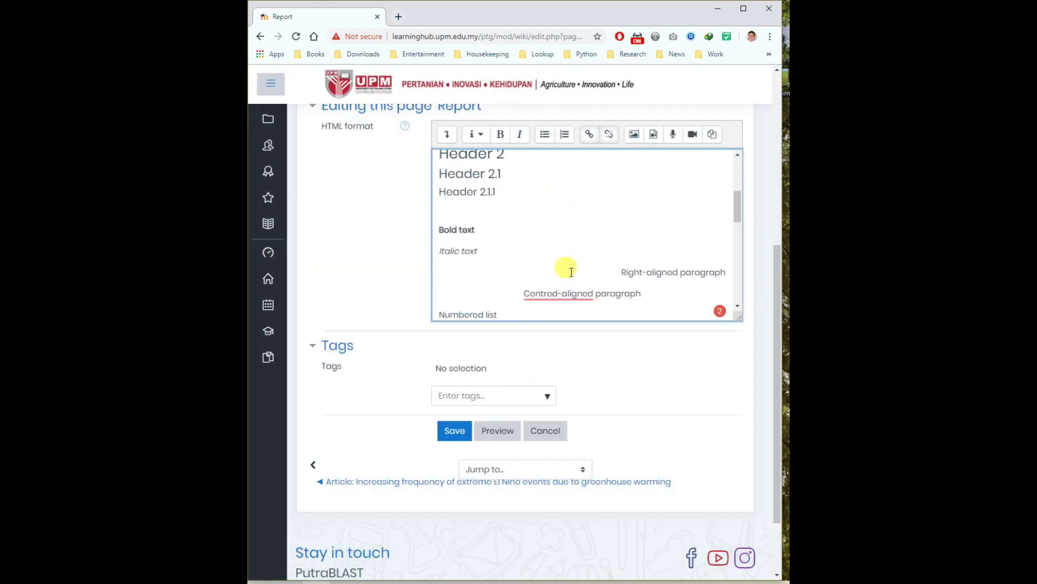
{"action": "scroll", "coordinate": [575, 271], "scroll_direction": "down", "scroll_amount": 5}
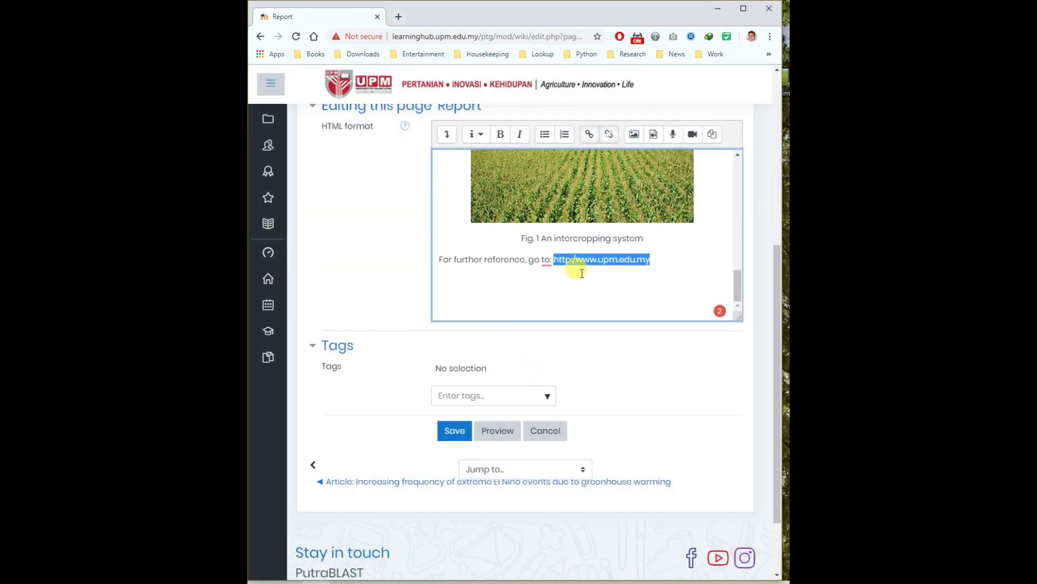
{"action": "left_click", "coordinate": [576, 263]}
{"action": "key", "text": "BackSpace"}
{"action": "key", "text": "BackSpace"}
{"action": "key", "text": "BackSpace"}
{"action": "key", "text": "BackSpace"}
{"action": "key", "text": "BackSpace"}
{"action": "key", "text": "BackSpace"}
{"action": "key", "text": "BackSpace"}
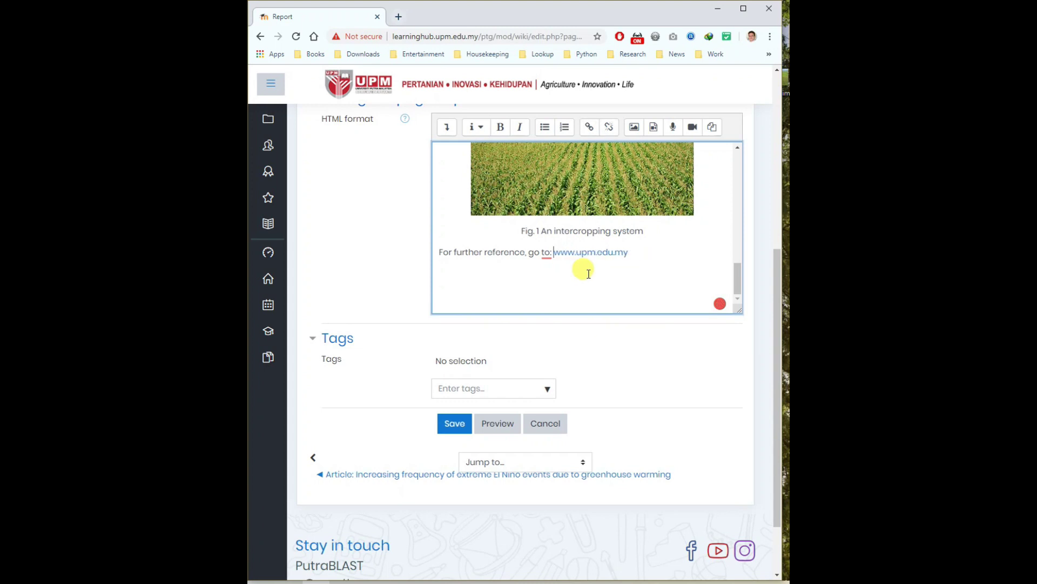
Add the paragraph "Table 1 refers to the data collected." below the reference link, followed by a new empty line.
{"action": "left_click", "coordinate": [589, 273]}
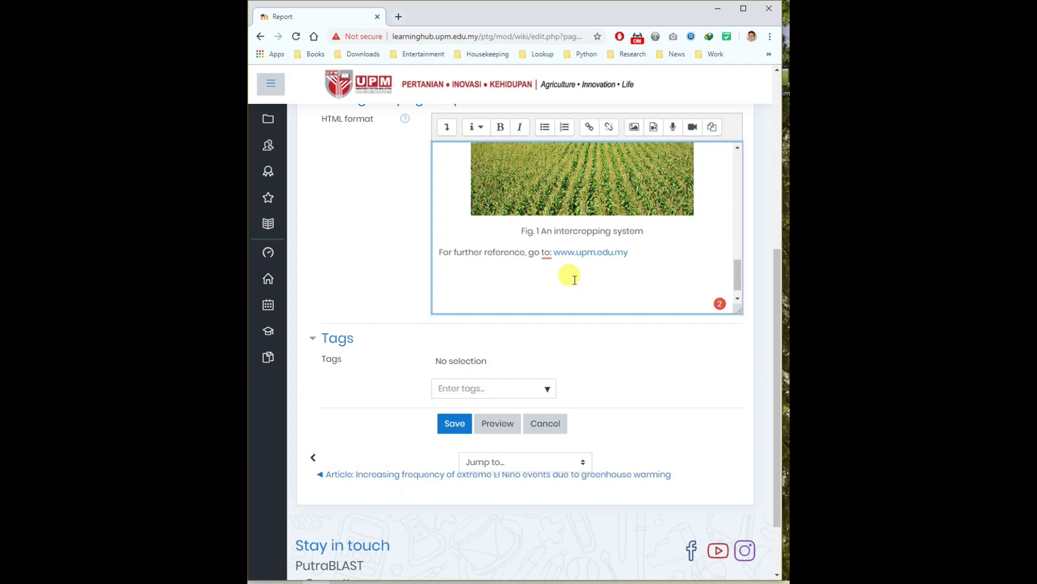
{"action": "type", "text": "The ta"}
{"action": "key", "text": "BackSpace"}
{"action": "key", "text": "BackSpace"}
{"action": "key", "text": "BackSpace"}
{"action": "type", "text": "able 1 refers to the data collected."}
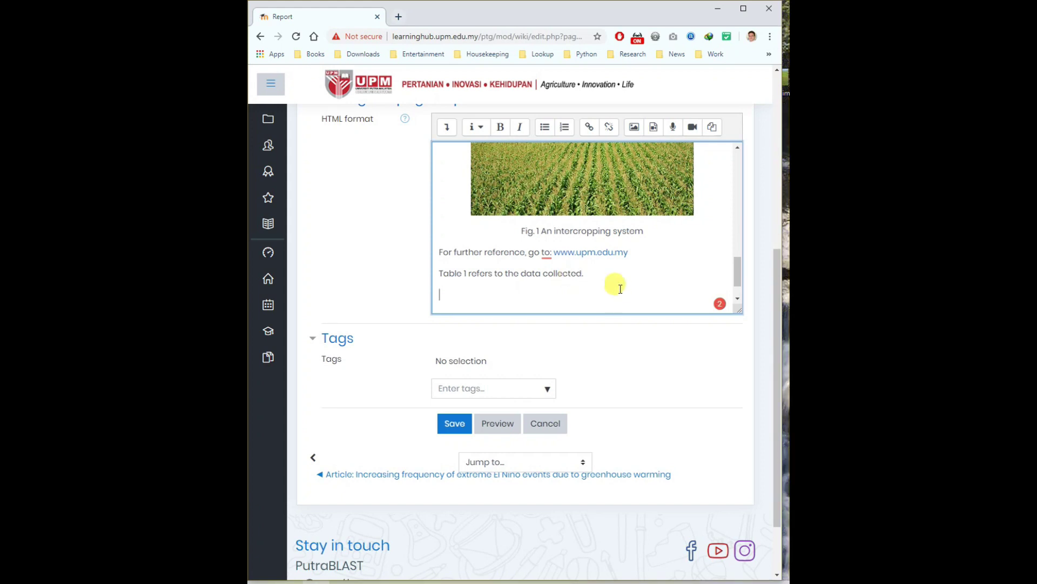
Start a new table below the "Table 1 refers to the data collected." paragraph and caption it "Table 1. Data collected.".
{"action": "scroll", "coordinate": [621, 265], "scroll_direction": "down", "scroll_amount": 1}
{"action": "scroll", "coordinate": [655, 271], "scroll_direction": "up", "scroll_amount": 3}
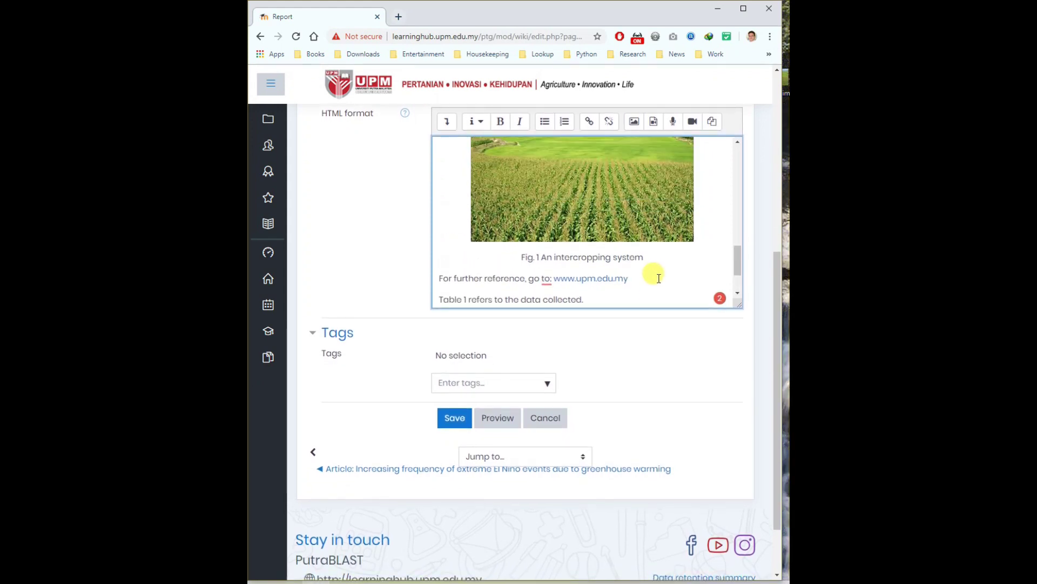
{"action": "scroll", "coordinate": [664, 277], "scroll_direction": "down", "scroll_amount": 3}
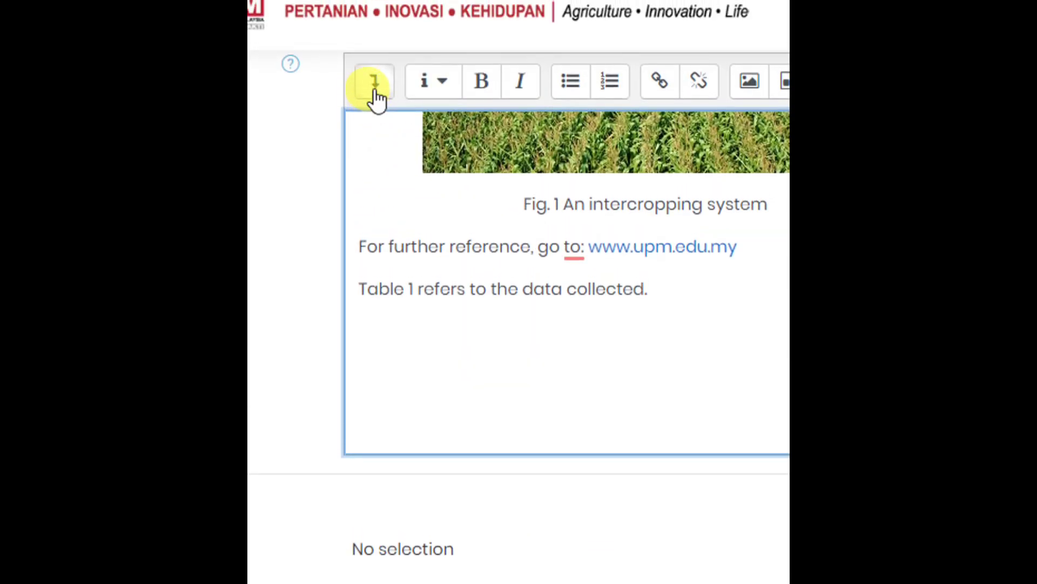
{"action": "left_click", "coordinate": [374, 97]}
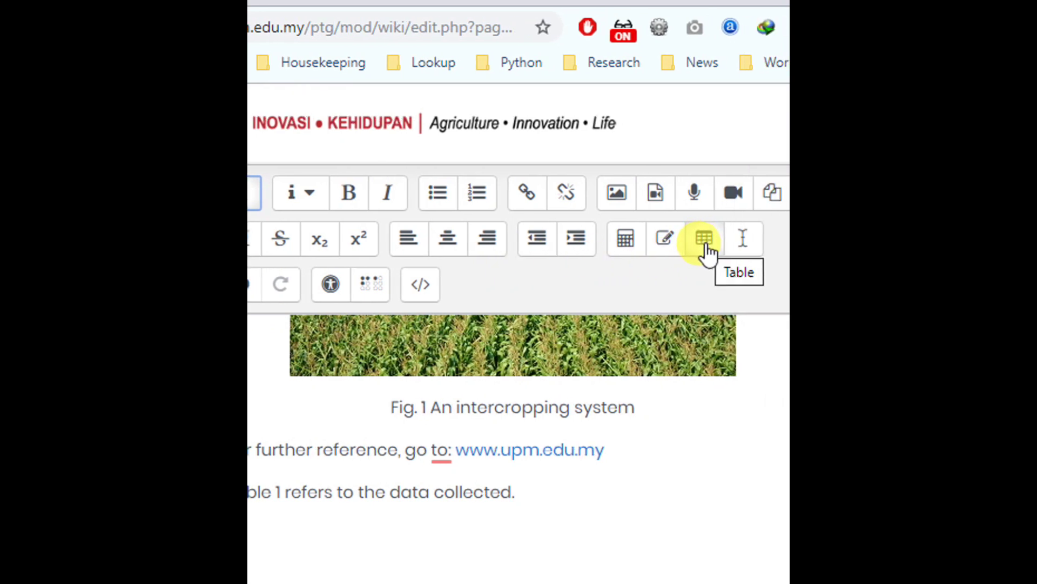
{"action": "left_click", "coordinate": [706, 241]}
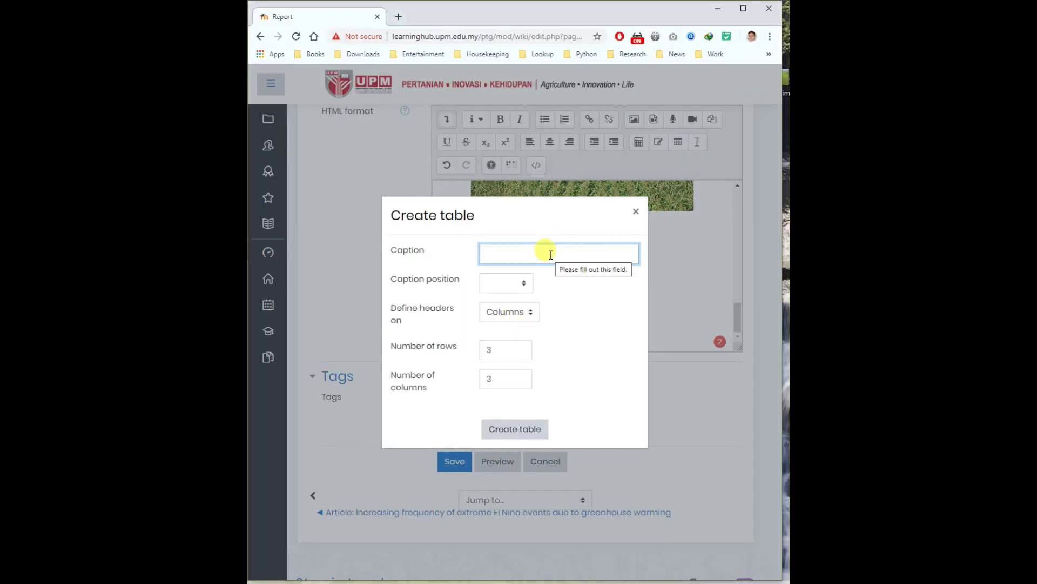
{"action": "type", "text": "Table 1."}
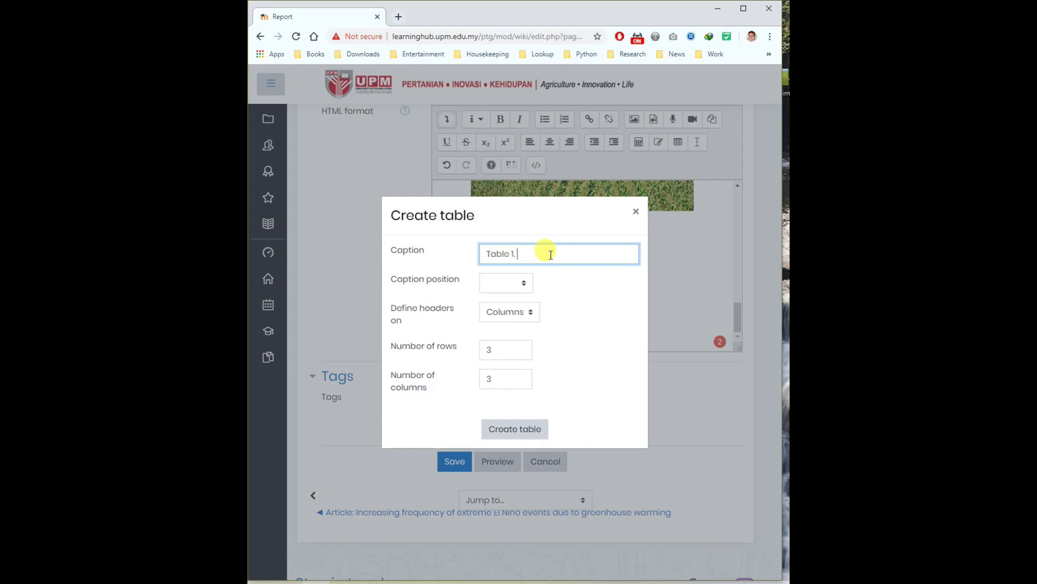
{"action": "type", "text": " Data collected."}
{"action": "left_click", "coordinate": [523, 283]}
{"action": "left_click", "coordinate": [493, 281]}
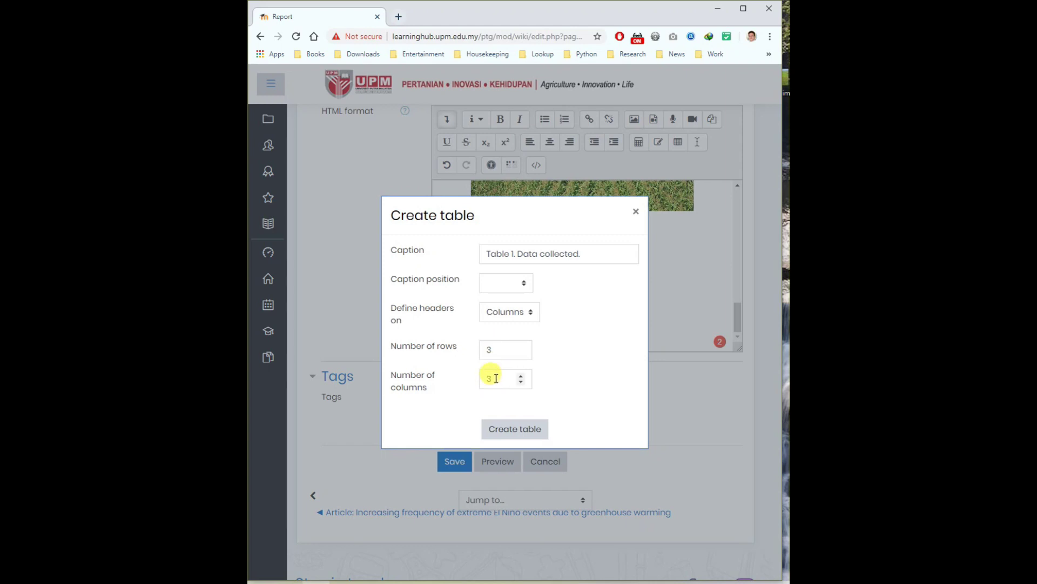
Create the table with 3 rows and 2 columns, and enlarge the editing area.
{"action": "left_click", "coordinate": [494, 348]}
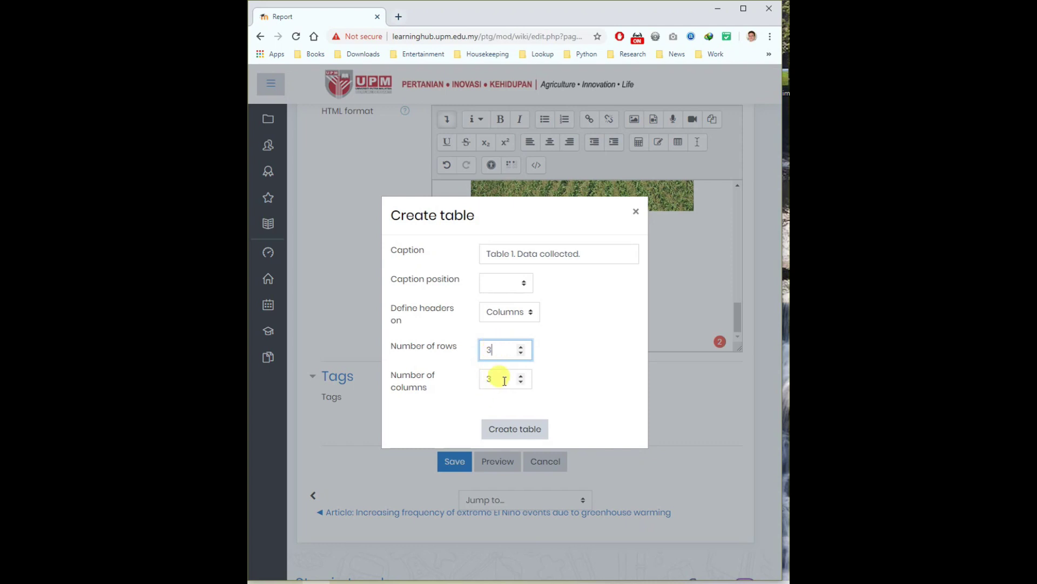
{"action": "double_click", "coordinate": [503, 376]}
{"action": "type", "text": "2"}
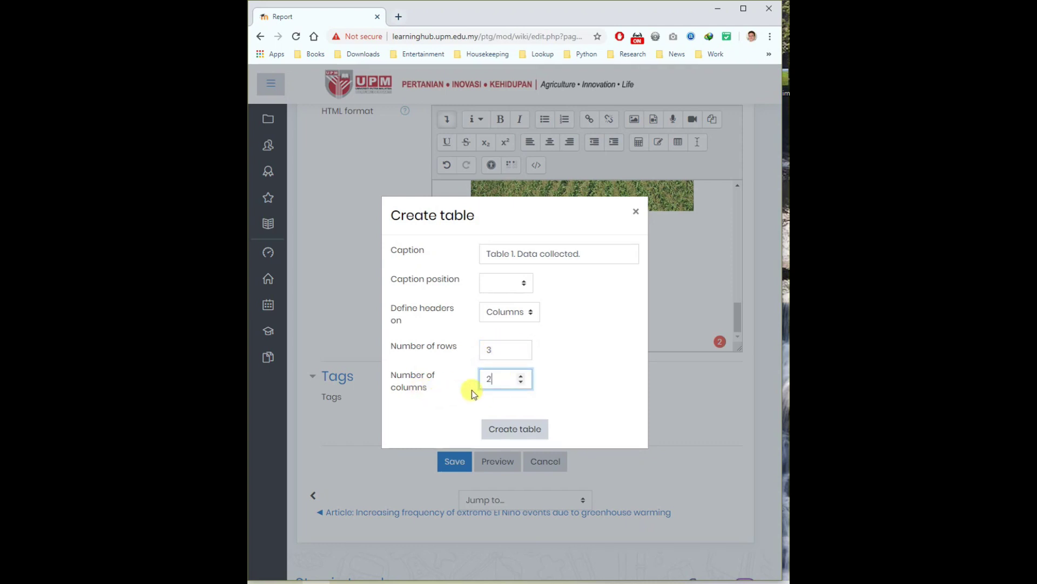
{"action": "left_click", "coordinate": [523, 431]}
{"action": "scroll", "coordinate": [540, 327], "scroll_direction": "down", "scroll_amount": 2}
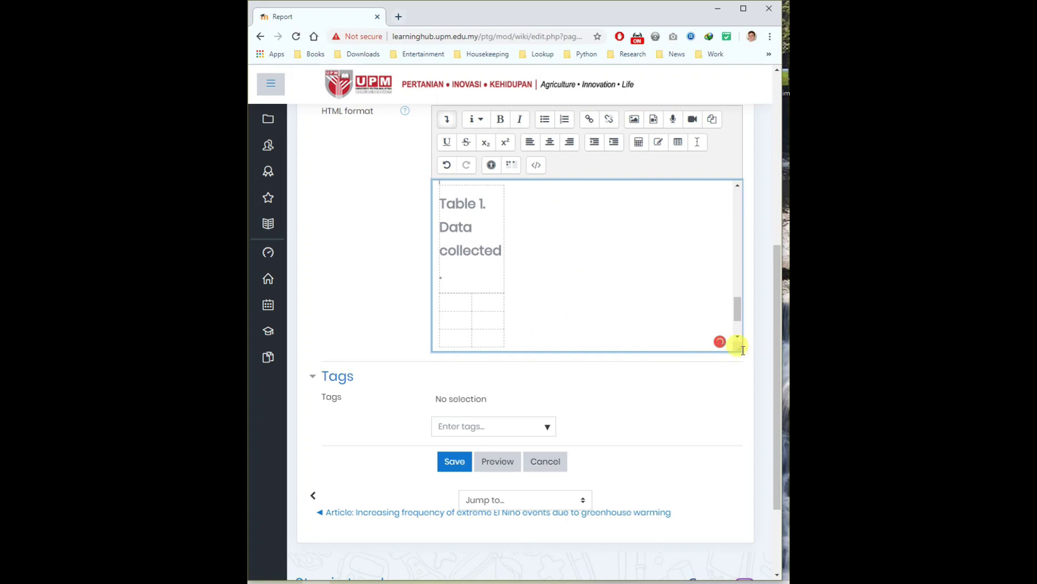
{"action": "left_click_drag", "start_coordinate": [739, 352], "coordinate": [763, 461]}
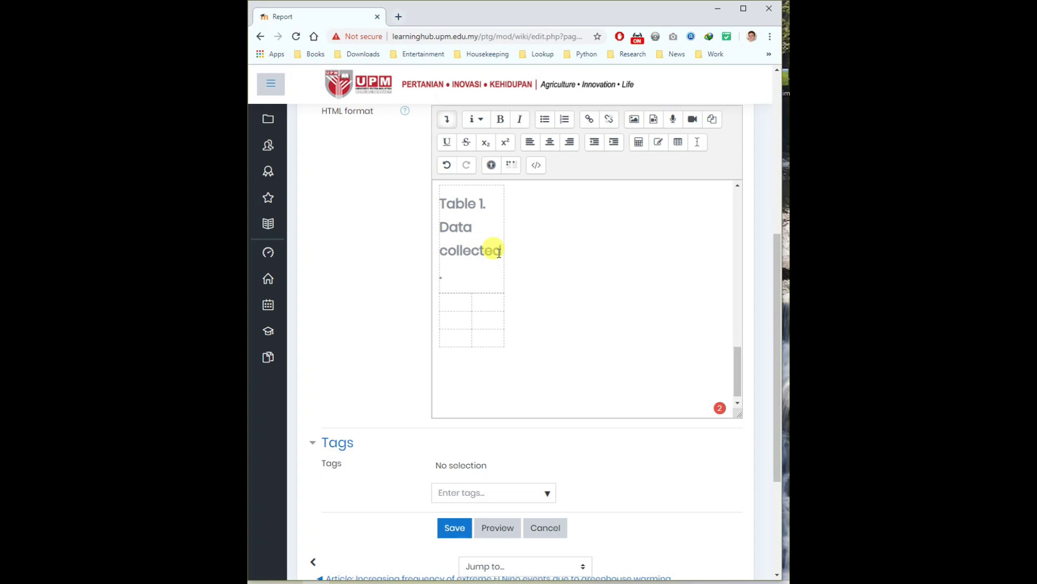
Enter X and Y as the headers of the table's two columns.
{"action": "left_click", "coordinate": [453, 301]}
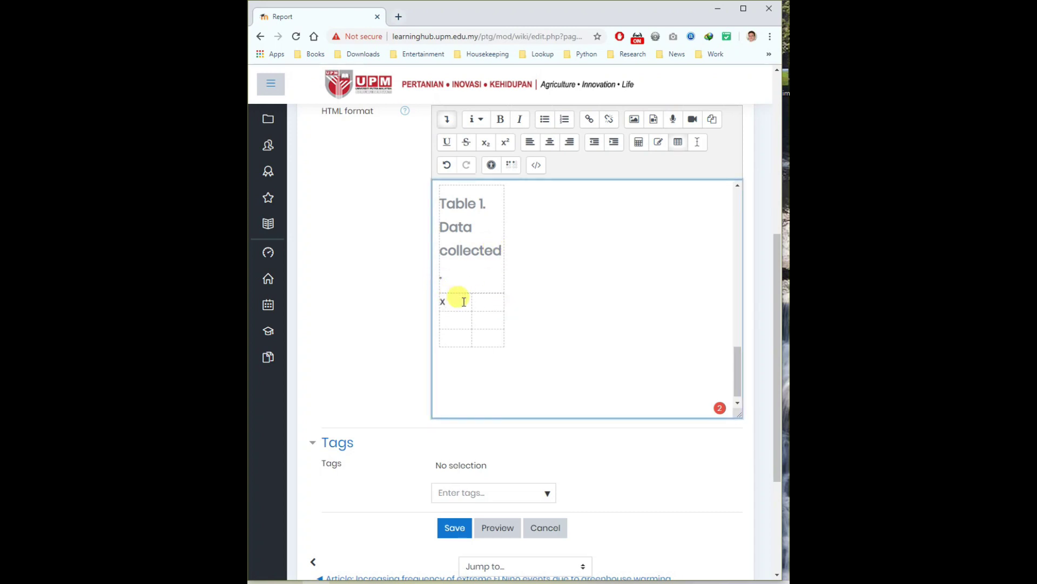
{"action": "key", "text": "Tab"}
{"action": "left_click", "coordinate": [476, 301]}
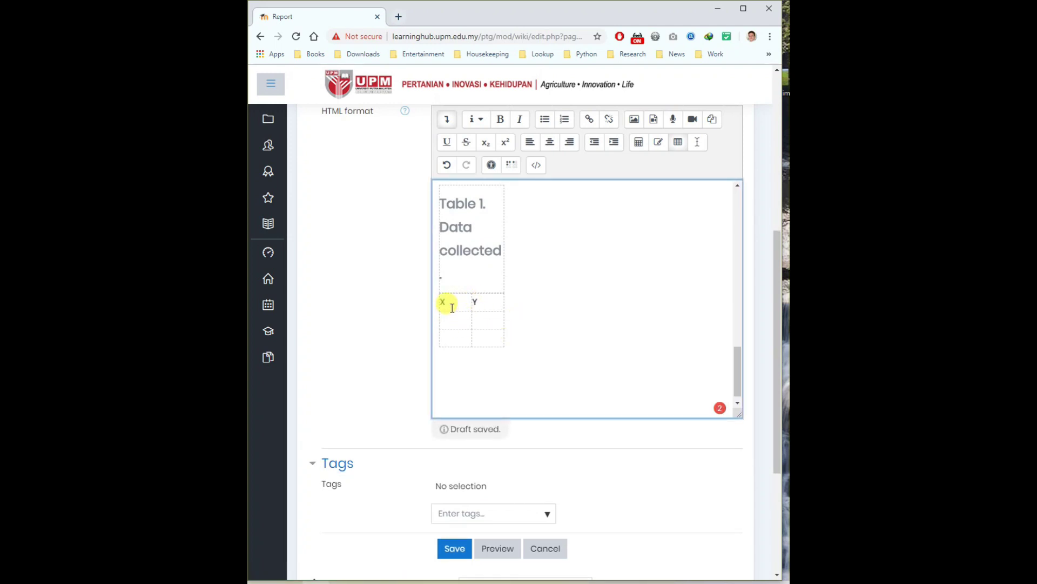
Replace the table's column headers with "country" and "population (mil.)".
{"action": "left_click", "coordinate": [452, 307]}
{"action": "type", "text": "country"}
{"action": "left_click", "coordinate": [494, 310]}
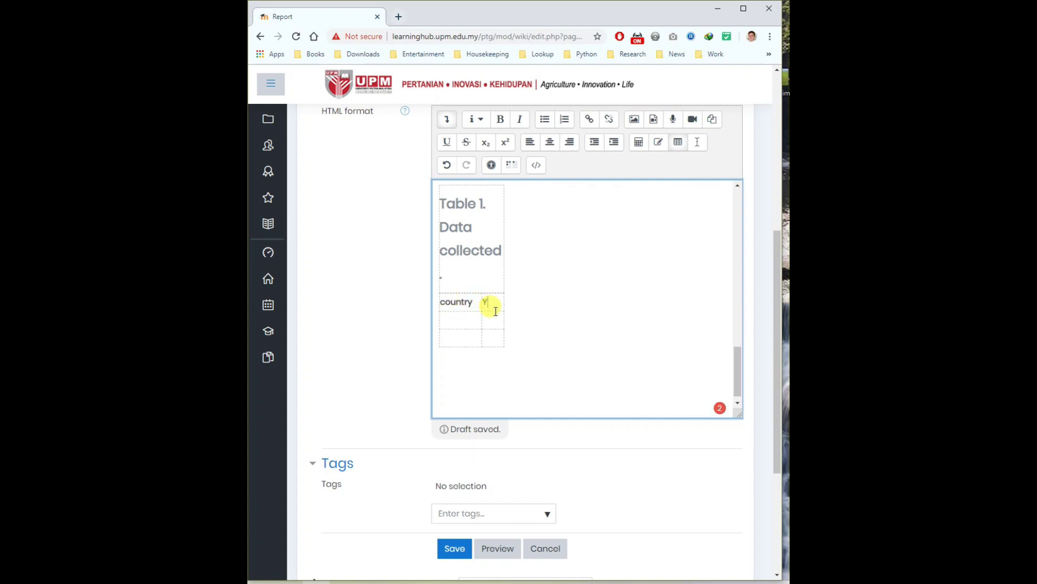
{"action": "type", "text": "popu"}
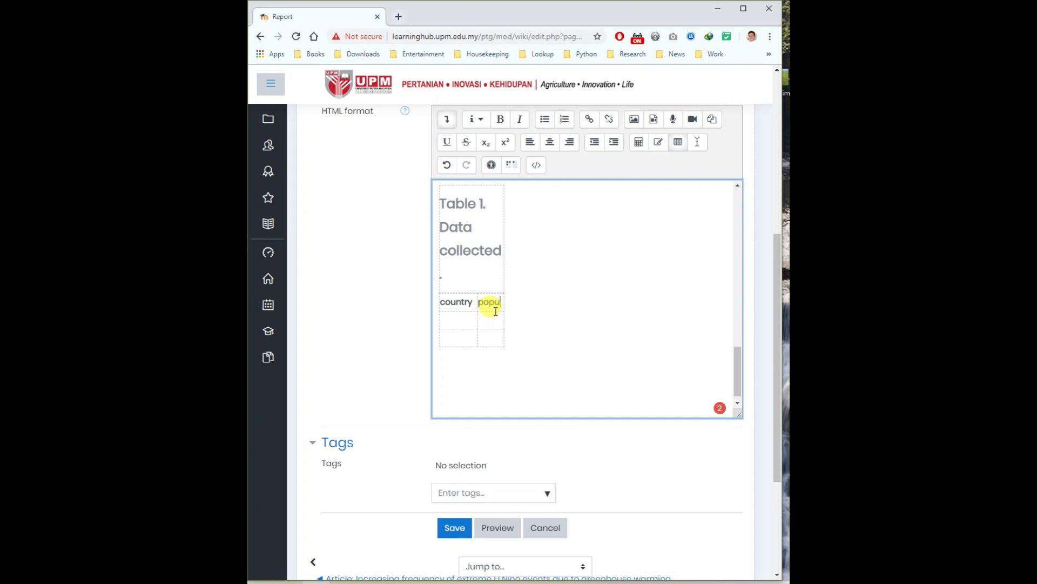
{"action": "type", "text": "lation"}
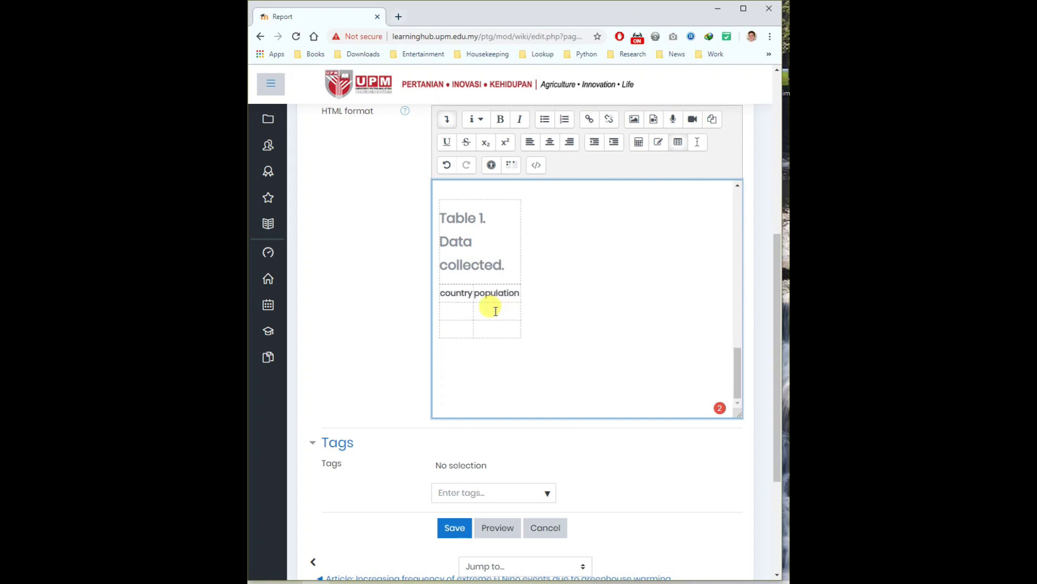
{"action": "type", "text": " (m"}
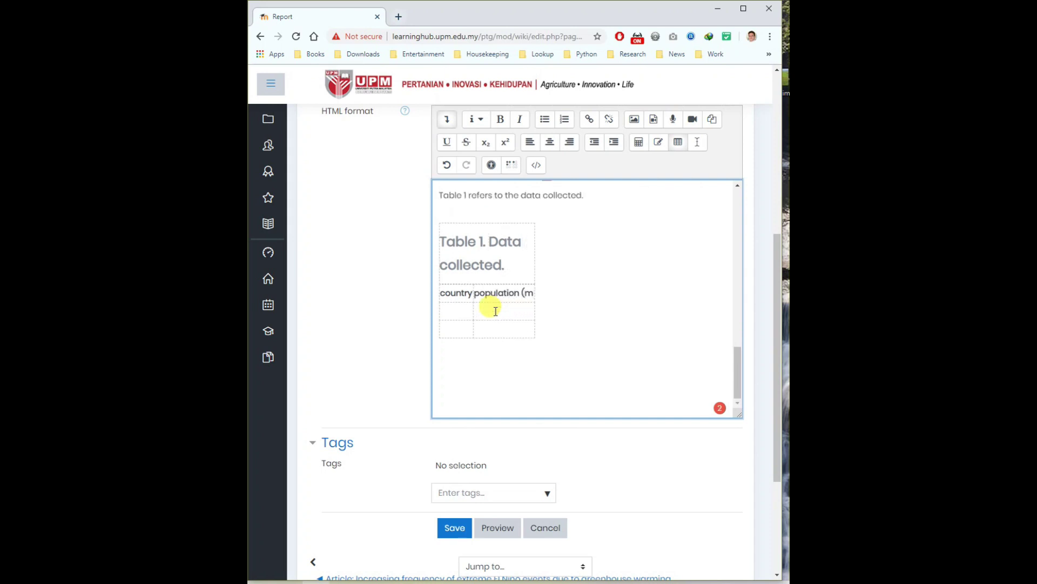
{"action": "type", "text": "il.)"}
Fill the table's data rows with Malaysia, 33 and China, 1,300.
{"action": "left_click", "coordinate": [461, 312]}
{"action": "type", "text": "Malaysia"}
{"action": "left_click", "coordinate": [504, 314]}
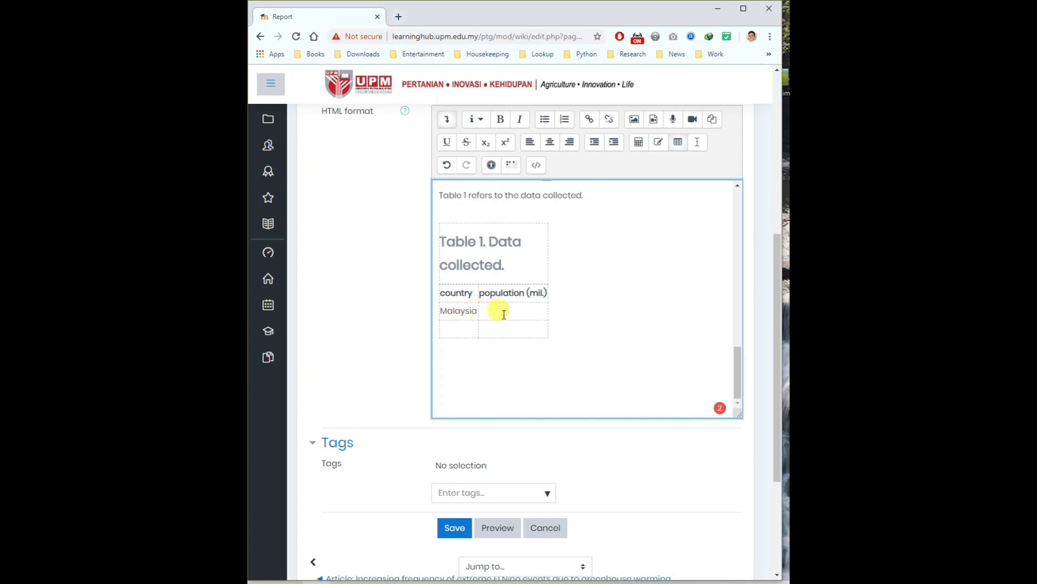
{"action": "type", "text": "33"}
{"action": "left_click", "coordinate": [452, 327]}
{"action": "type", "text": "China"}
{"action": "key", "text": "Tab"}
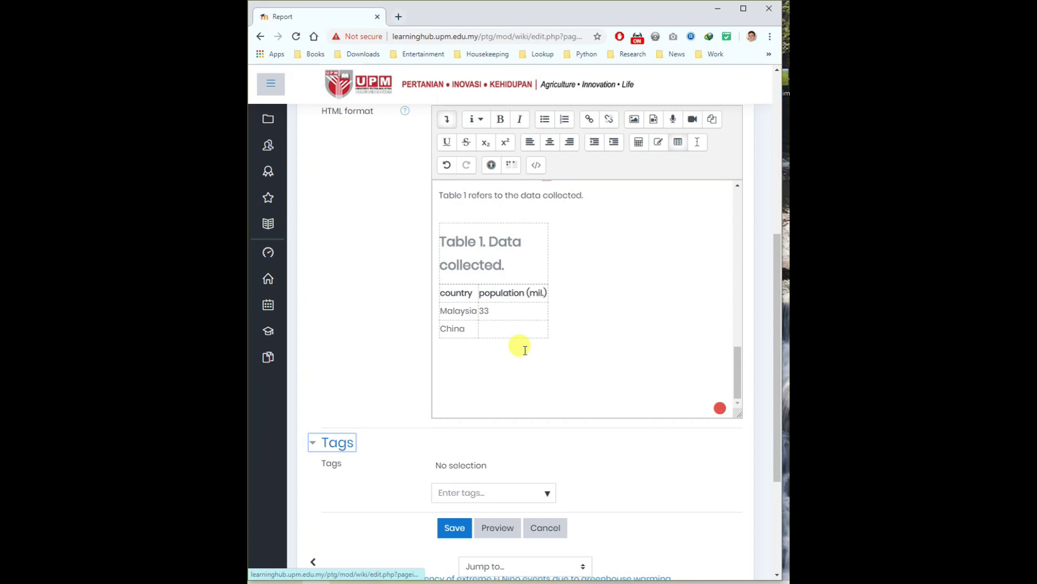
{"action": "left_click", "coordinate": [519, 333]}
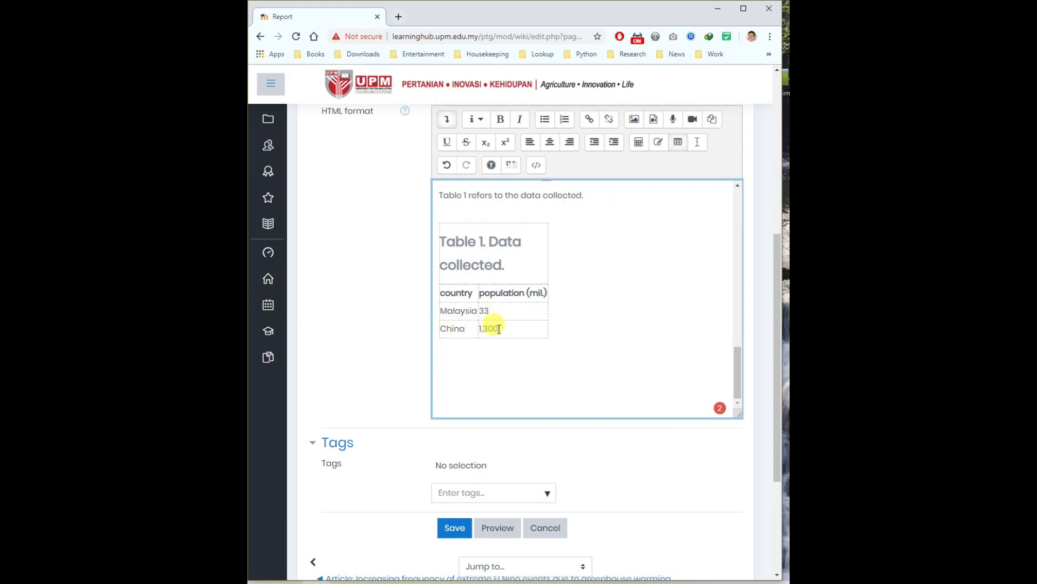
{"action": "left_click", "coordinate": [678, 144]}
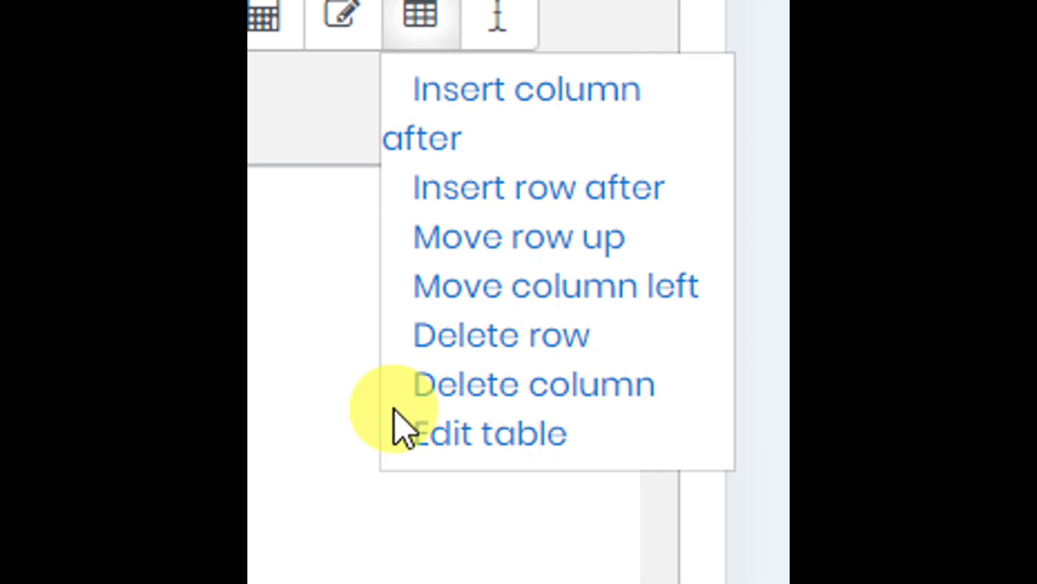
{"action": "left_click", "coordinate": [506, 364]}
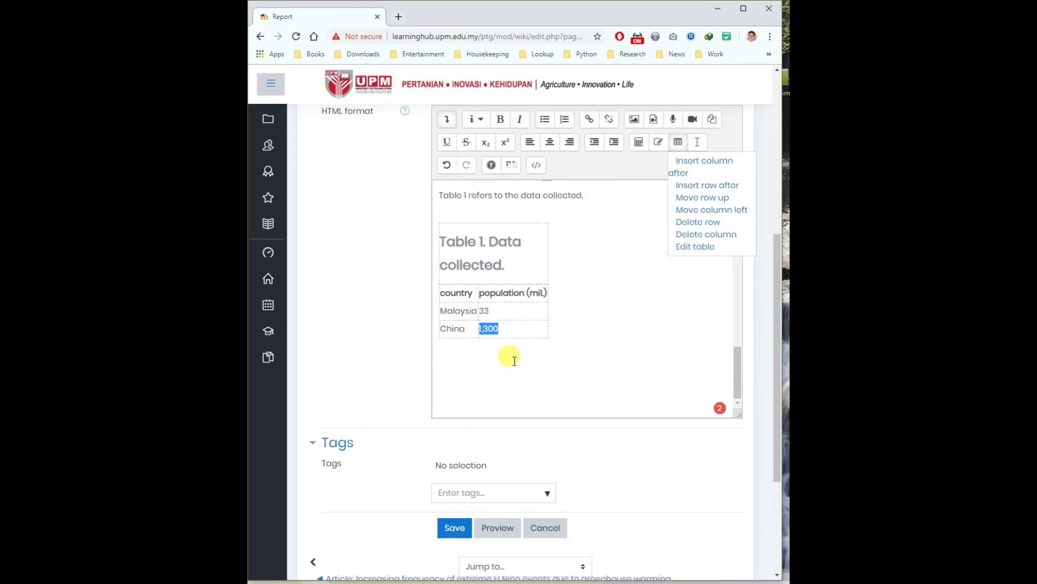
{"action": "left_click", "coordinate": [518, 356]}
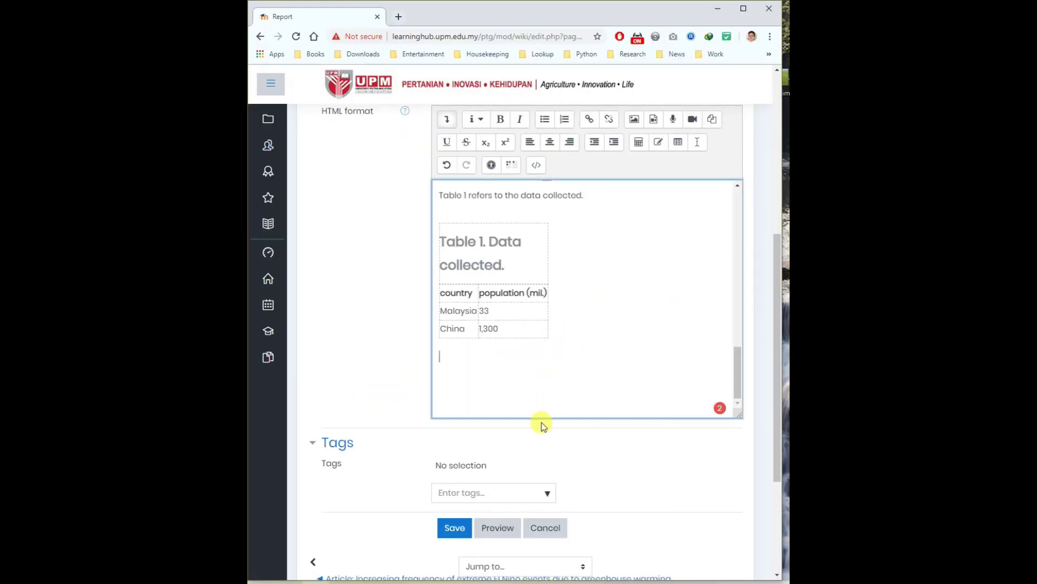
Change the table's caption to "Table 1. Country population" and save the Report page.
{"action": "left_click_drag", "start_coordinate": [504, 265], "coordinate": [490, 239]}
{"action": "type", "text": "Coun"}
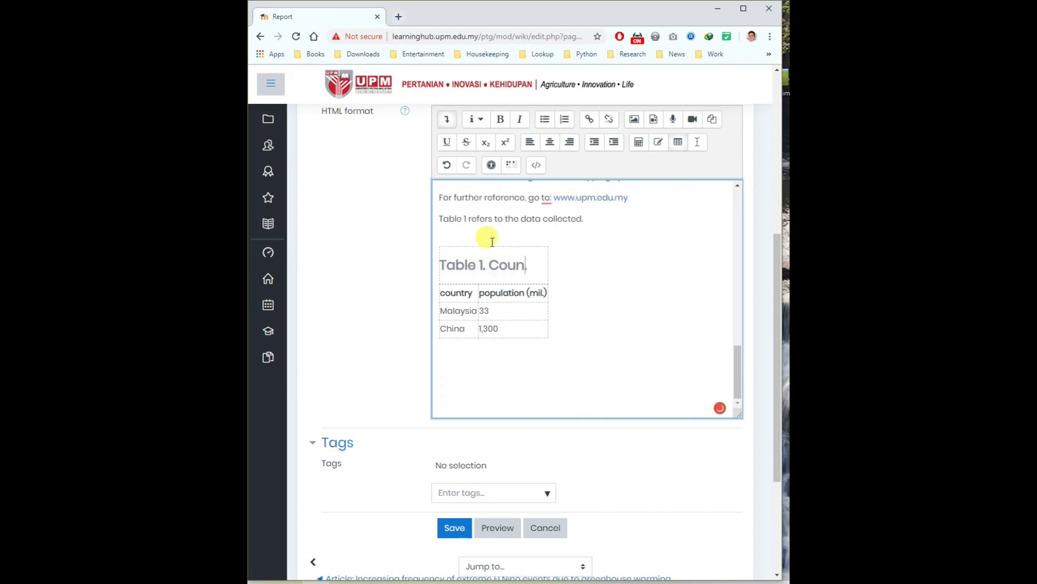
{"action": "type", "text": "try"}
{"action": "key", "text": "Return"}
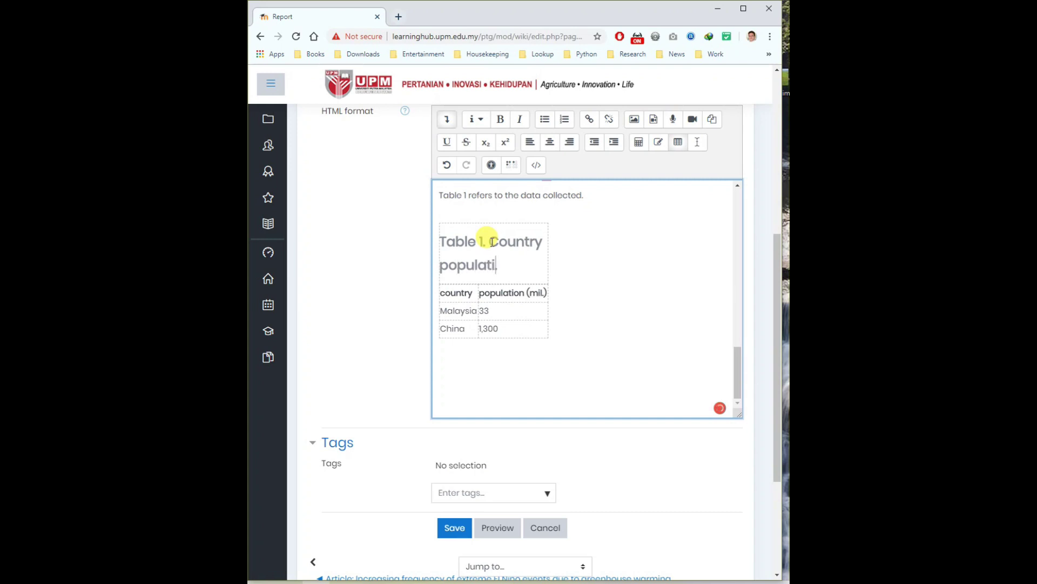
{"action": "left_click", "coordinate": [453, 527]}
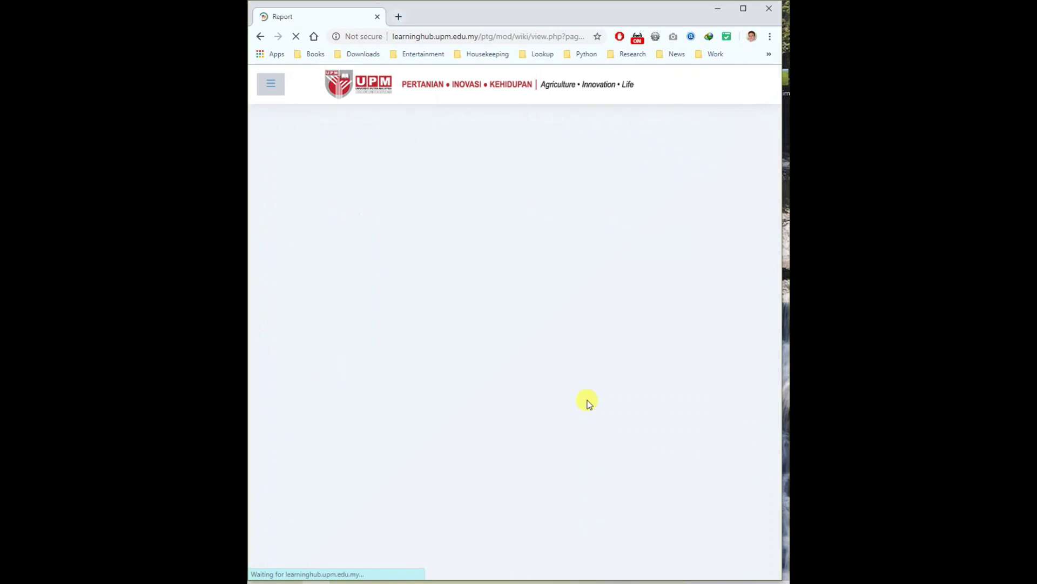
Check how the captioned country population table appears at the end of the saved Report page.
{"action": "scroll", "coordinate": [589, 400], "scroll_direction": "down", "scroll_amount": 12}
{"action": "scroll", "coordinate": [569, 416], "scroll_direction": "down", "scroll_amount": 10}
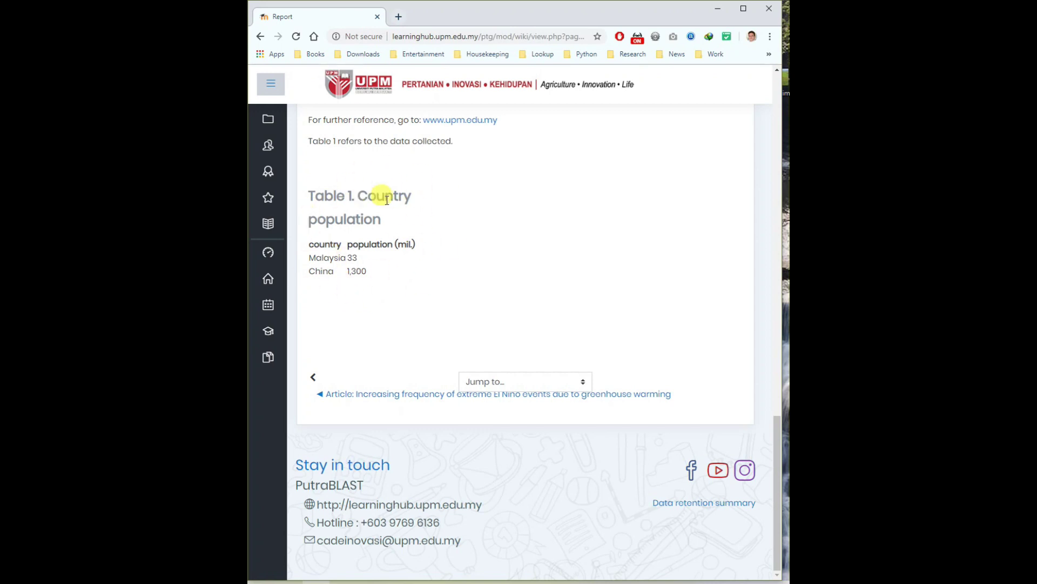
{"action": "scroll", "coordinate": [375, 257], "scroll_direction": "up", "scroll_amount": 3}
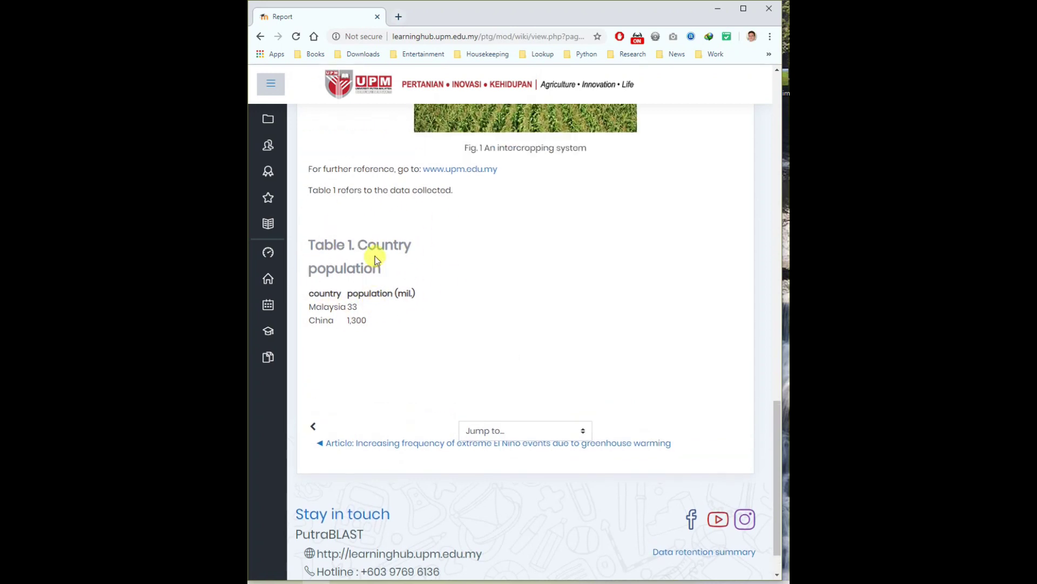
{"action": "scroll", "coordinate": [434, 286], "scroll_direction": "down", "scroll_amount": 1}
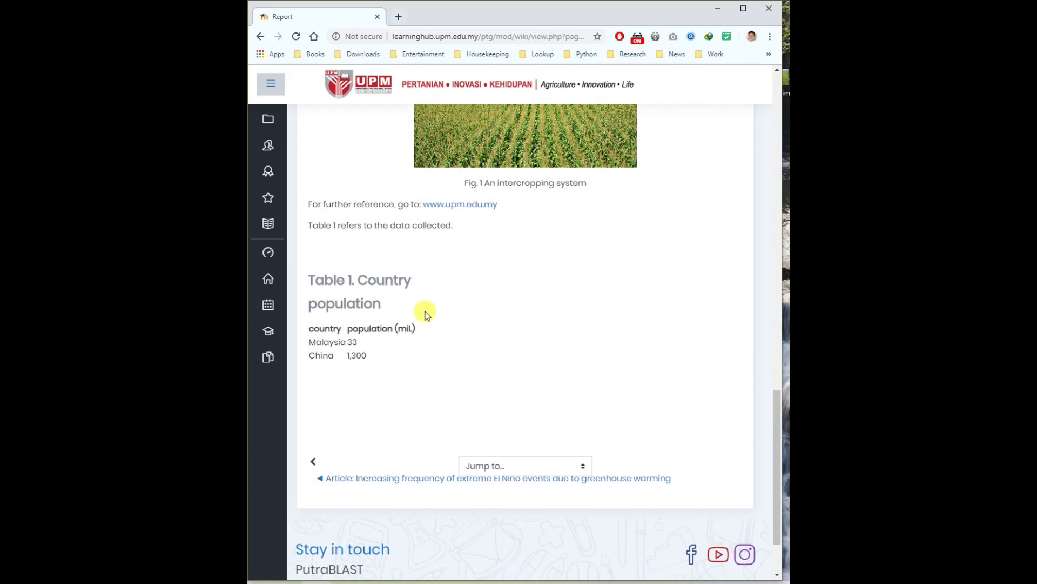
{"action": "scroll", "coordinate": [427, 319], "scroll_direction": "up", "scroll_amount": 3}
{"action": "scroll", "coordinate": [422, 338], "scroll_direction": "down", "scroll_amount": 3}
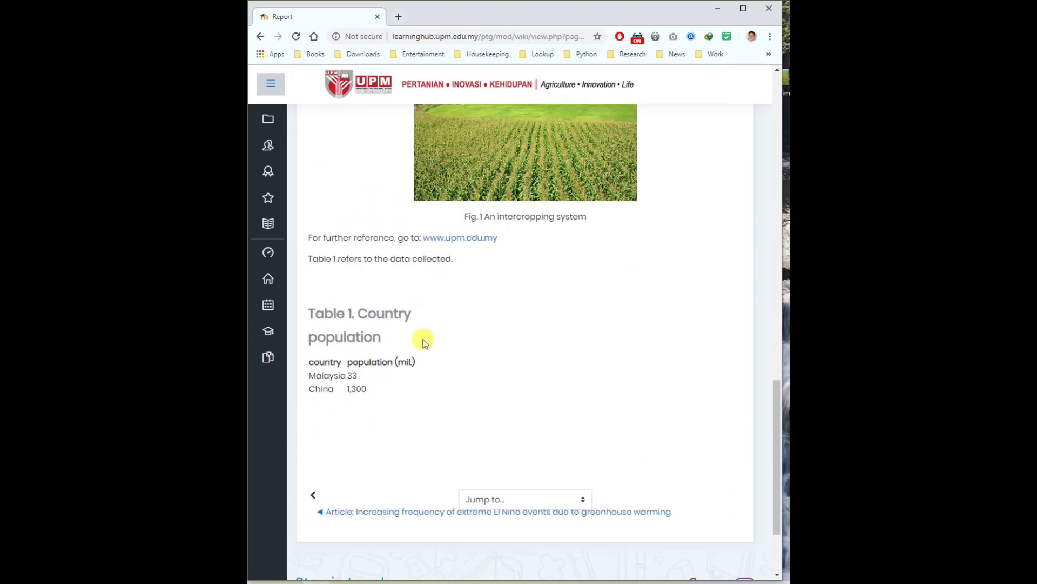
Review the whole saved Report page, from the table of contents through headings, styled text, alignment and lists to the image and table.
{"action": "scroll", "coordinate": [501, 349], "scroll_direction": "up", "scroll_amount": 10}
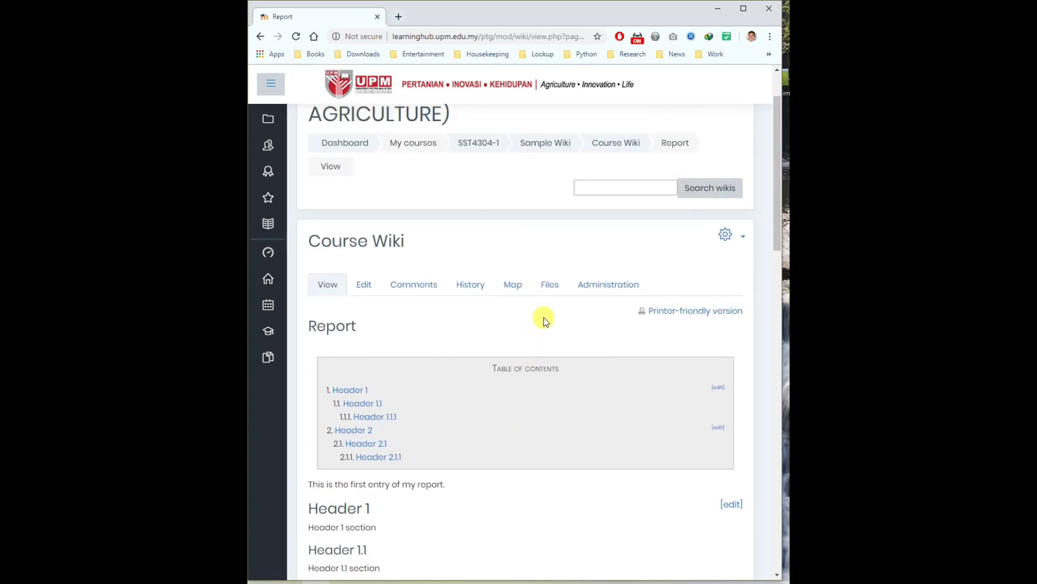
{"action": "scroll", "coordinate": [544, 320], "scroll_direction": "down", "scroll_amount": 3}
{"action": "scroll", "coordinate": [544, 321], "scroll_direction": "down", "scroll_amount": 9}
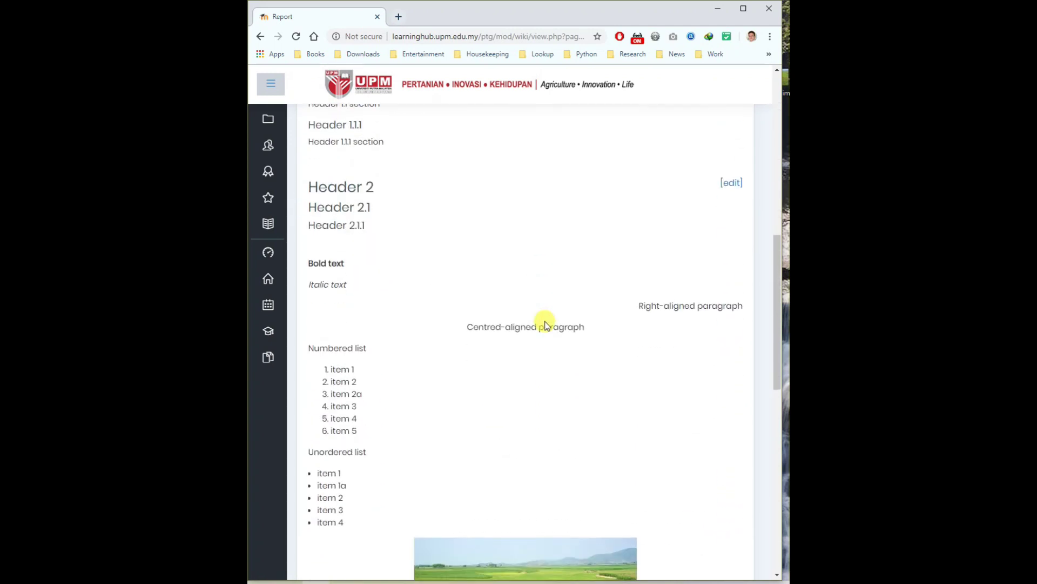
{"action": "scroll", "coordinate": [547, 325], "scroll_direction": "up", "scroll_amount": 4}
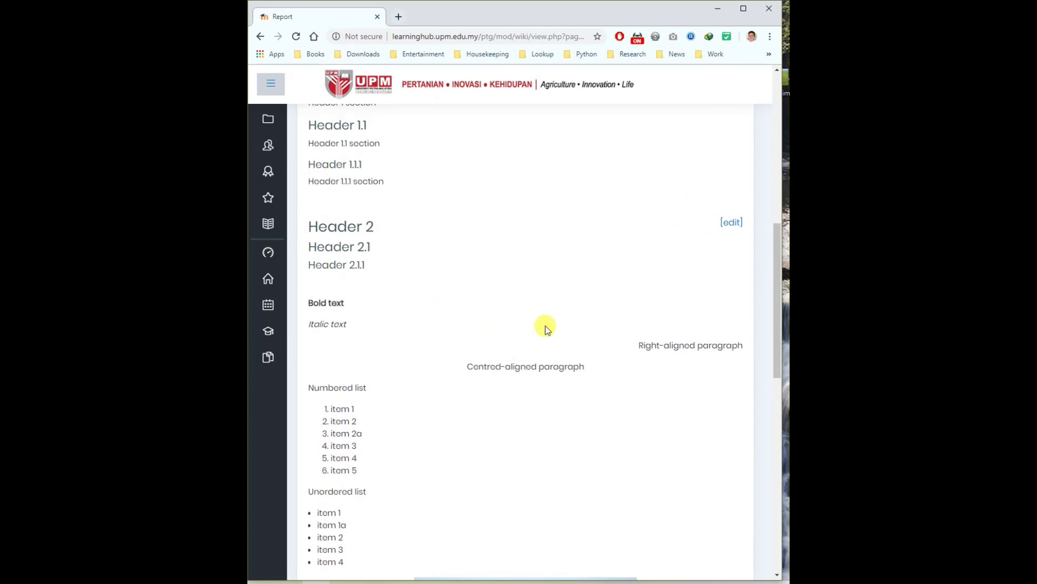
{"action": "scroll", "coordinate": [545, 327], "scroll_direction": "up", "scroll_amount": 4}
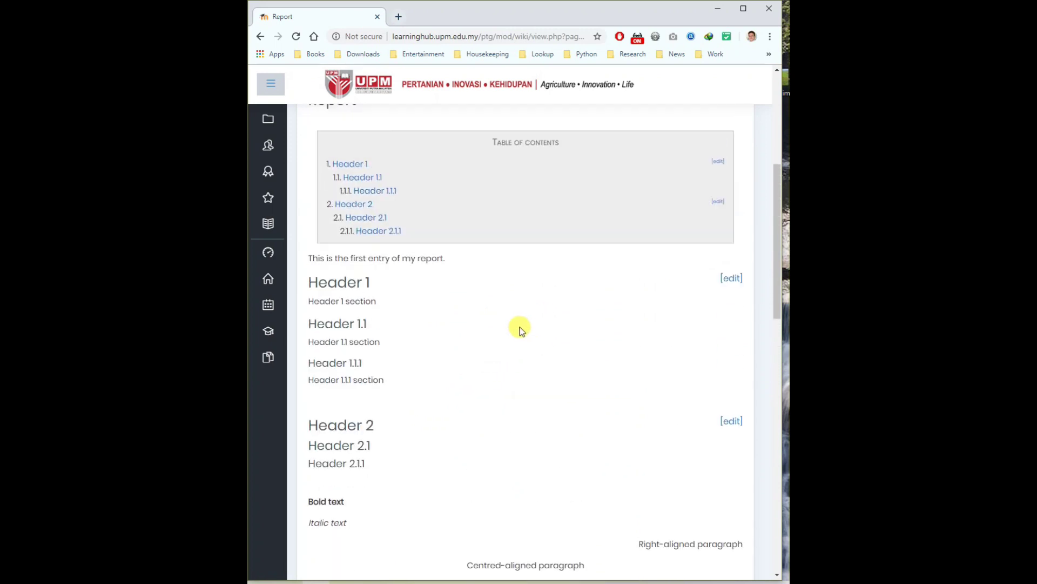
{"action": "triple_click", "coordinate": [328, 295]}
{"action": "scroll", "coordinate": [419, 356], "scroll_direction": "down", "scroll_amount": 3}
{"action": "left_click_drag", "start_coordinate": [307, 331], "coordinate": [309, 356]}
{"action": "left_click_drag", "start_coordinate": [637, 377], "coordinate": [725, 377]}
{"action": "left_click_drag", "start_coordinate": [594, 404], "coordinate": [464, 401]}
{"action": "scroll", "coordinate": [371, 439], "scroll_direction": "down", "scroll_amount": 3}
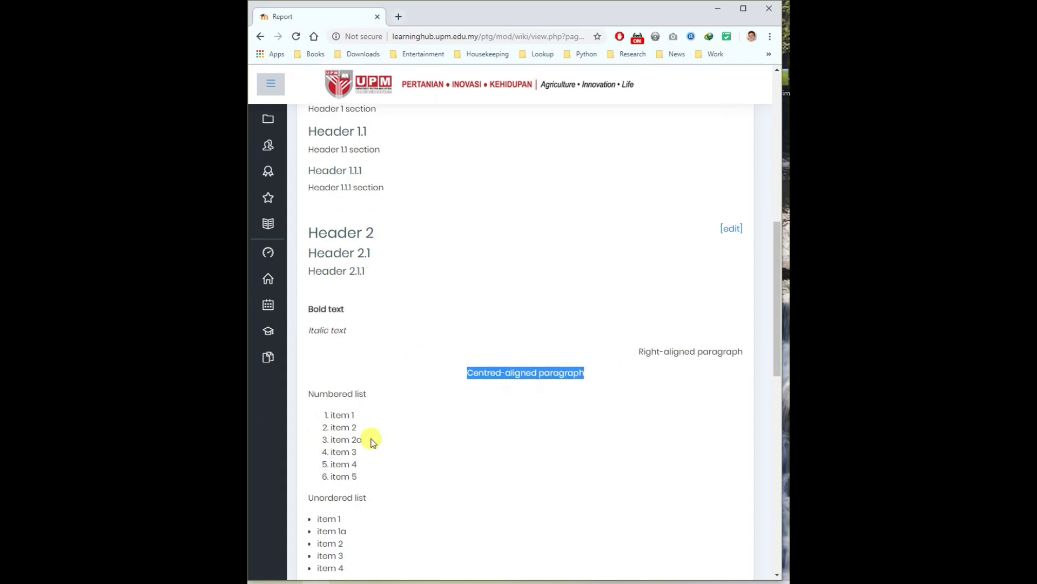
{"action": "left_click", "coordinate": [363, 274]}
{"action": "left_click_drag", "start_coordinate": [362, 274], "coordinate": [345, 443]}
{"action": "scroll", "coordinate": [523, 245], "scroll_direction": "down", "scroll_amount": 7}
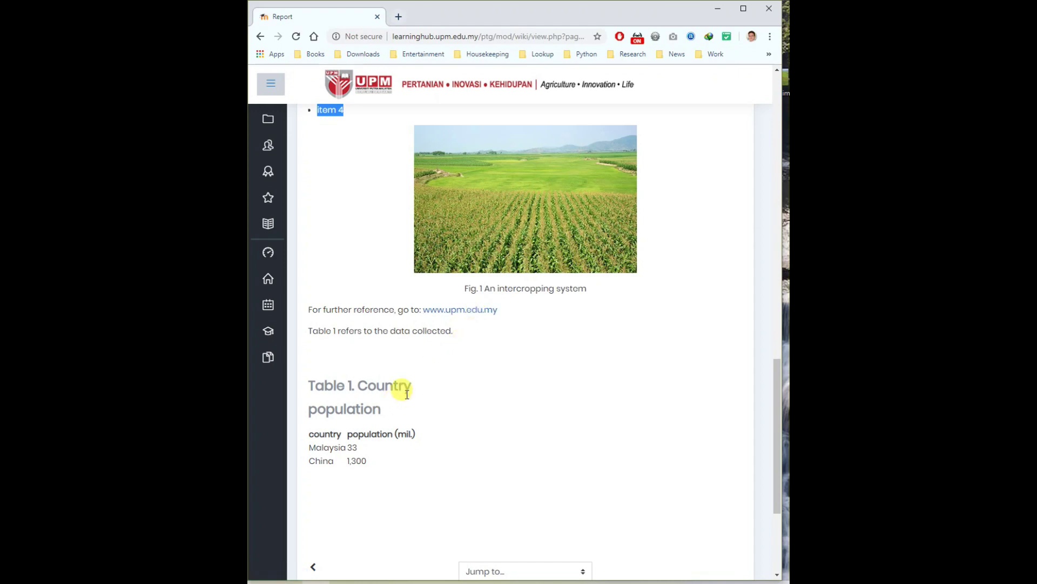
Open the Report page's history and look through its list of saved versions.
{"action": "scroll", "coordinate": [413, 458], "scroll_direction": "down", "scroll_amount": 3}
{"action": "scroll", "coordinate": [399, 375], "scroll_direction": "up", "scroll_amount": 20}
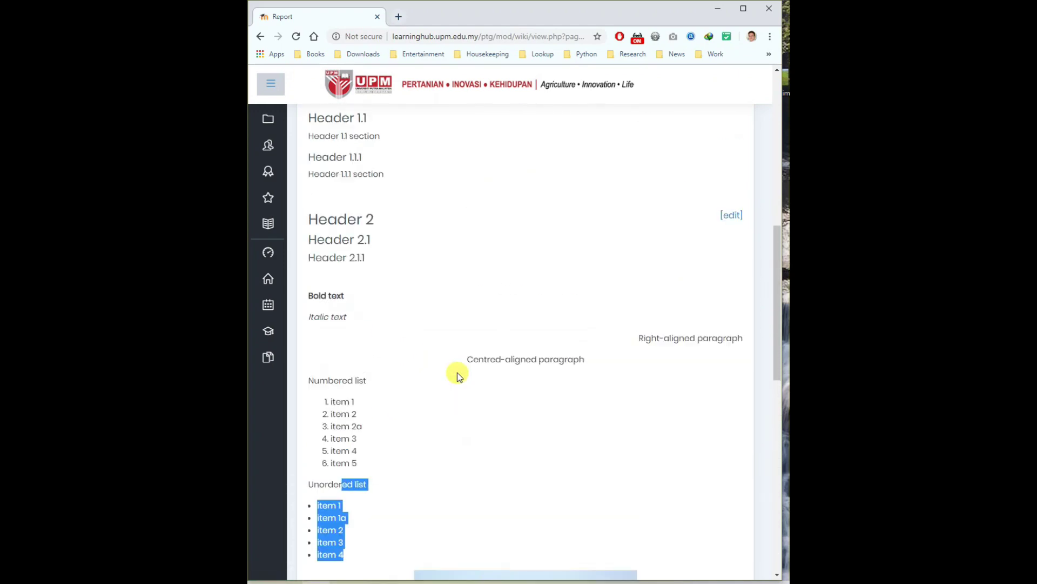
{"action": "scroll", "coordinate": [477, 345], "scroll_direction": "up", "scroll_amount": 1}
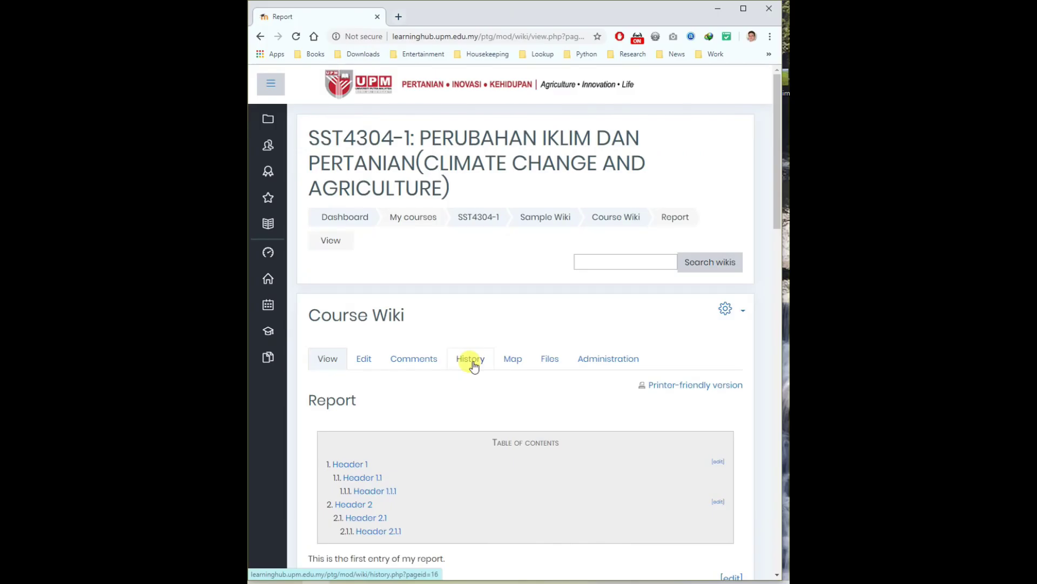
{"action": "left_click", "coordinate": [473, 364]}
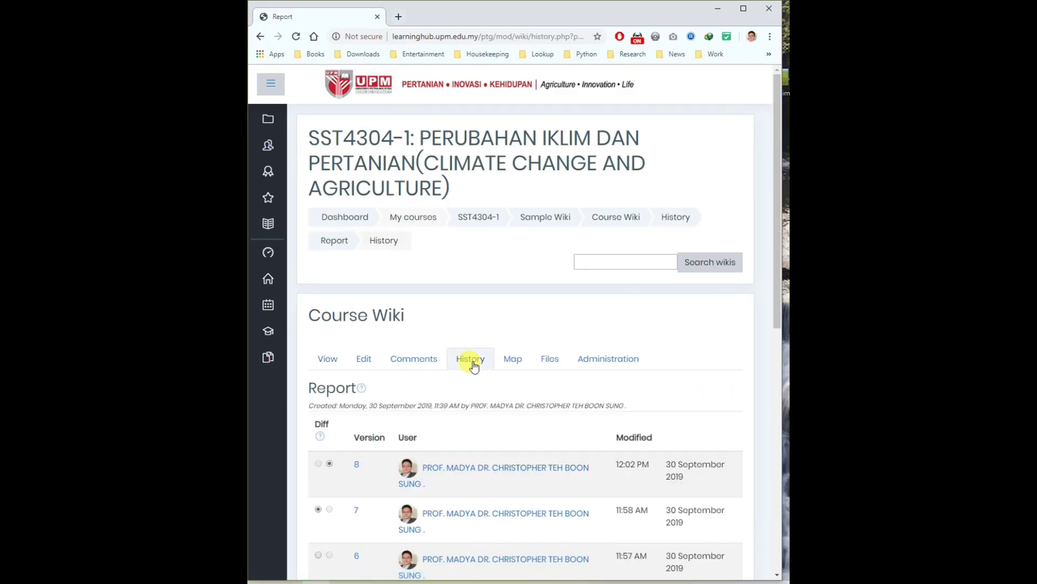
{"action": "scroll", "coordinate": [473, 365], "scroll_direction": "down", "scroll_amount": 3}
{"action": "scroll", "coordinate": [470, 364], "scroll_direction": "down", "scroll_amount": 4}
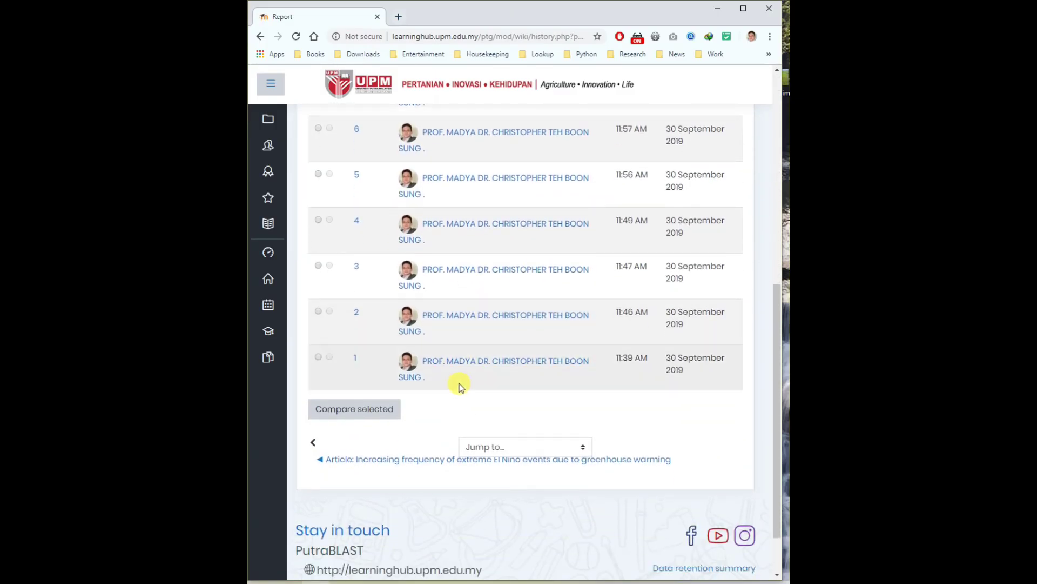
{"action": "scroll", "coordinate": [459, 381], "scroll_direction": "up", "scroll_amount": 2}
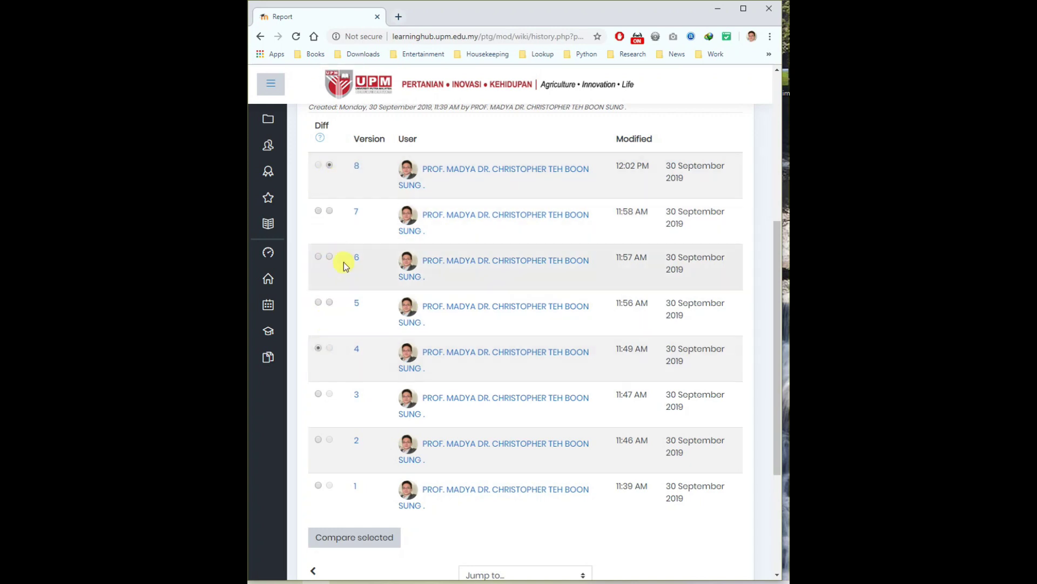
Compare version 7 of the Report page with version 8.
{"action": "left_click", "coordinate": [329, 211]}
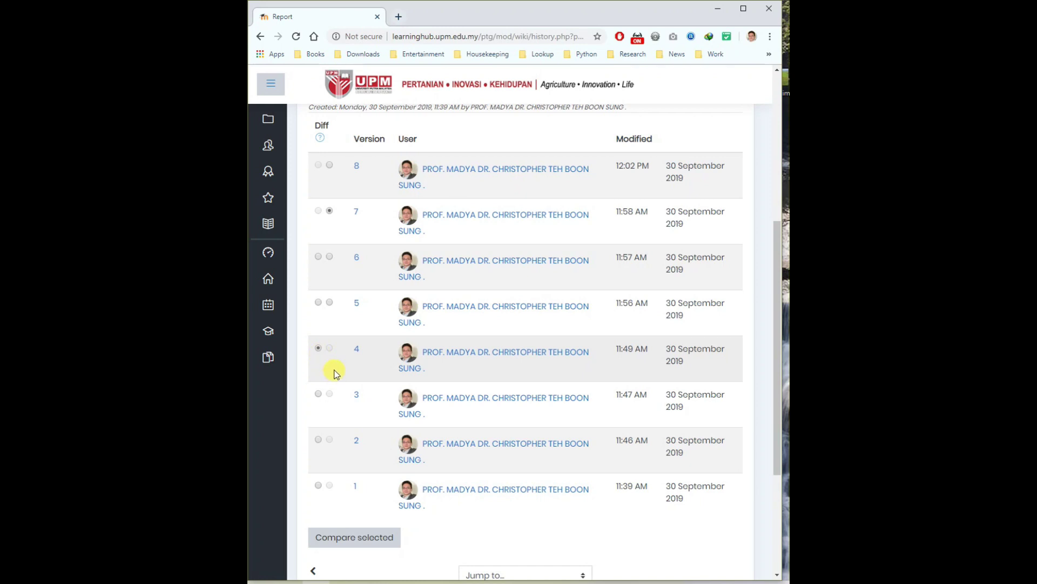
{"action": "left_click", "coordinate": [329, 165]}
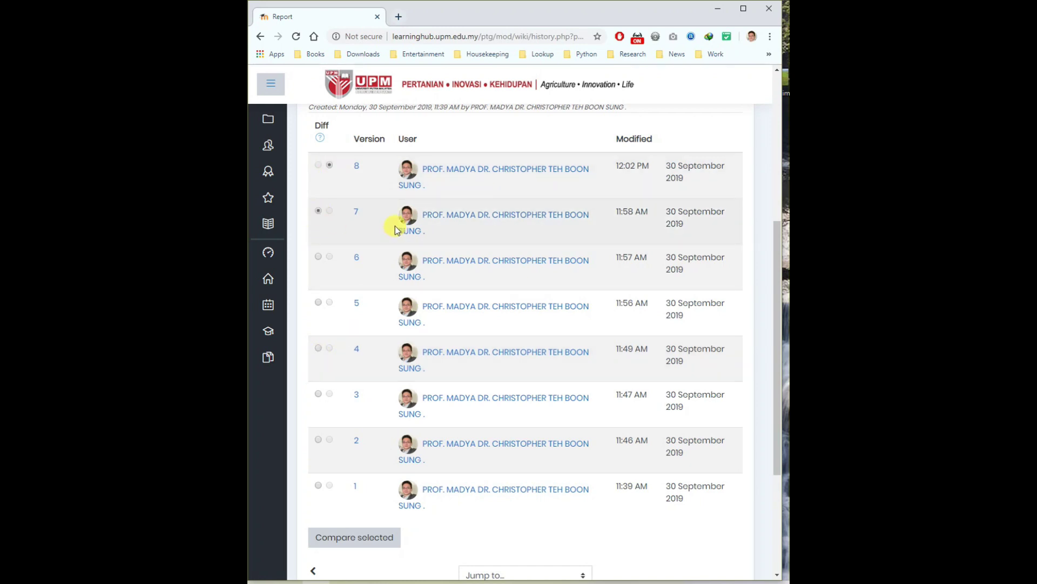
{"action": "left_click", "coordinate": [376, 540]}
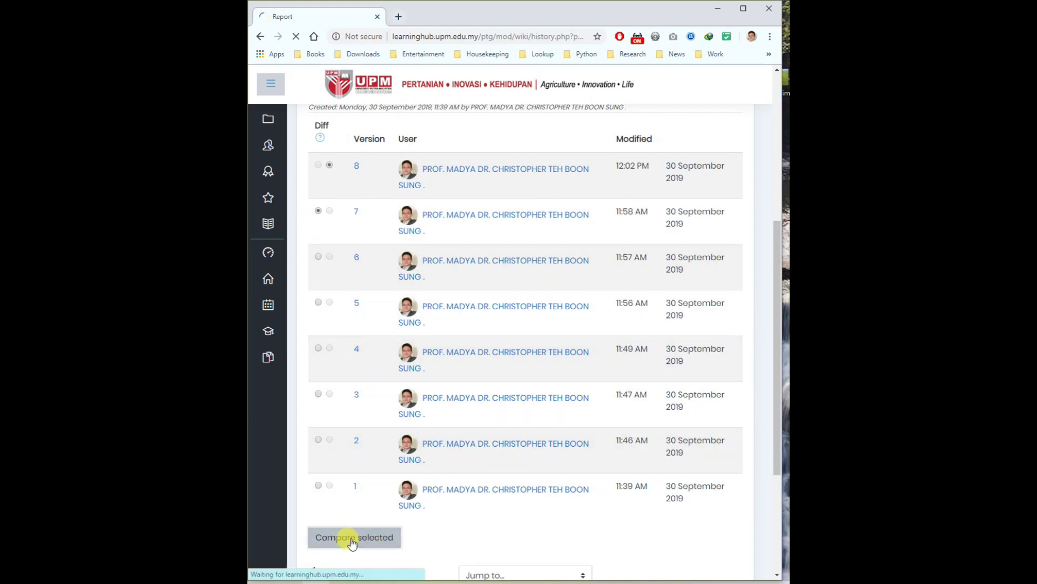
Examine the side-by-side comparison of versions 7 and 8 for deleted and added content, down to the link and table.
{"action": "scroll", "coordinate": [457, 491], "scroll_direction": "down", "scroll_amount": 4}
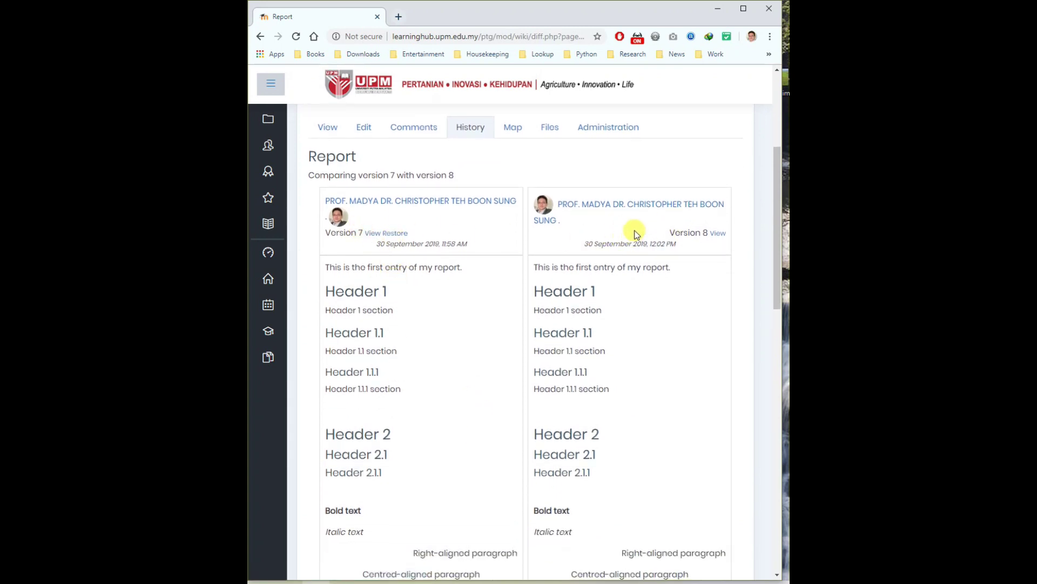
{"action": "scroll", "coordinate": [627, 240], "scroll_direction": "down", "scroll_amount": 3}
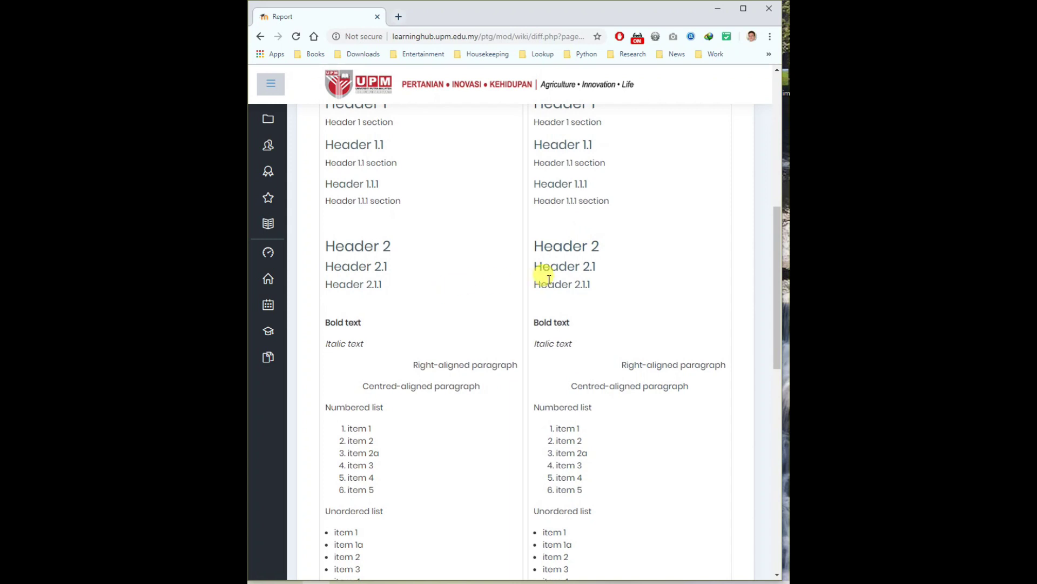
{"action": "scroll", "coordinate": [549, 278], "scroll_direction": "up", "scroll_amount": 3}
{"action": "scroll", "coordinate": [609, 454], "scroll_direction": "down", "scroll_amount": 4}
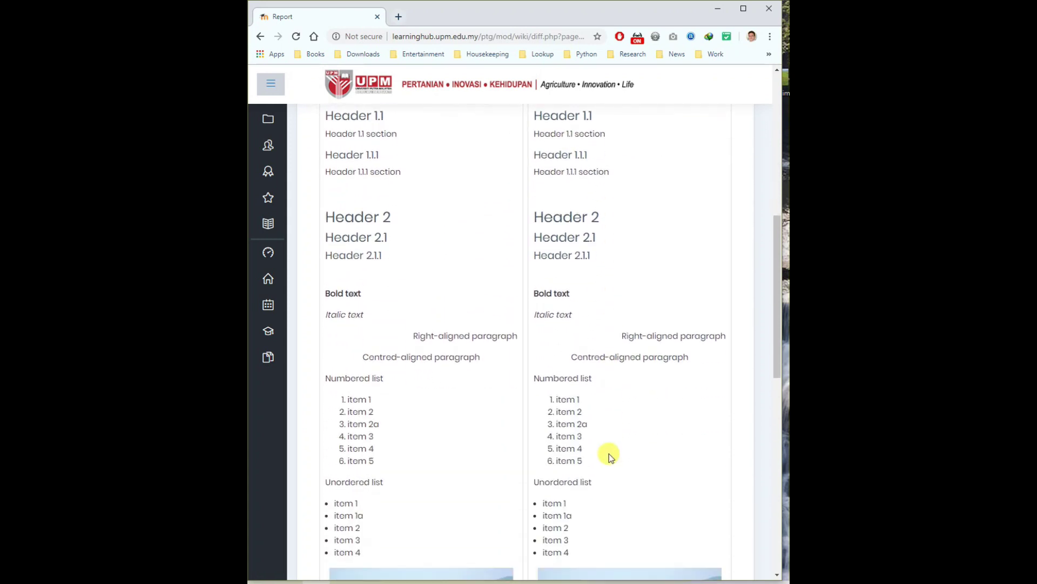
{"action": "scroll", "coordinate": [608, 454], "scroll_direction": "down", "scroll_amount": 6}
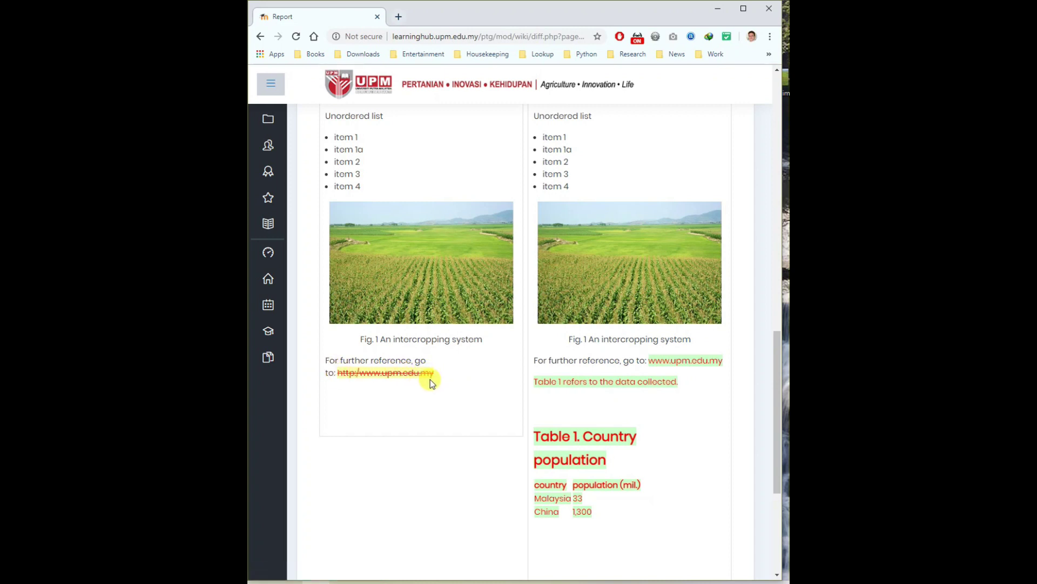
{"action": "scroll", "coordinate": [519, 396], "scroll_direction": "up", "scroll_amount": 10}
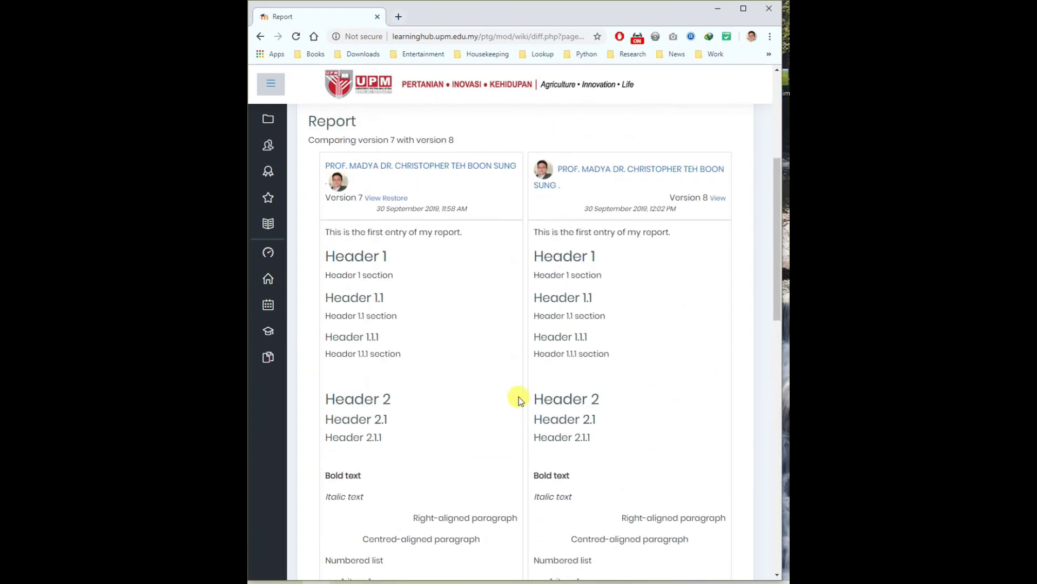
{"action": "scroll", "coordinate": [597, 395], "scroll_direction": "down", "scroll_amount": 10}
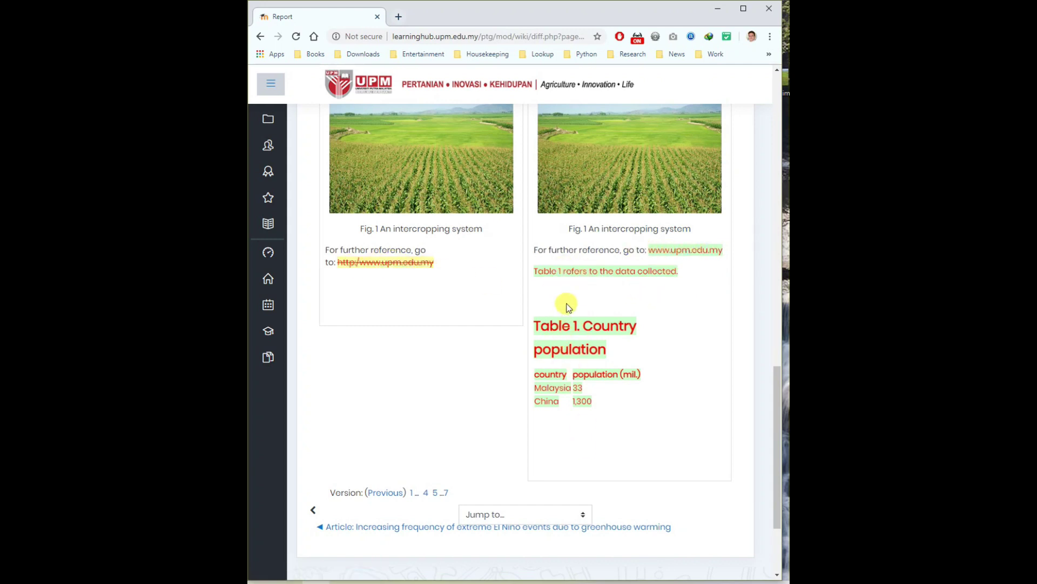
Return to the Report page's version history and compare version 3 with version 8.
{"action": "scroll", "coordinate": [567, 302], "scroll_direction": "up", "scroll_amount": 15}
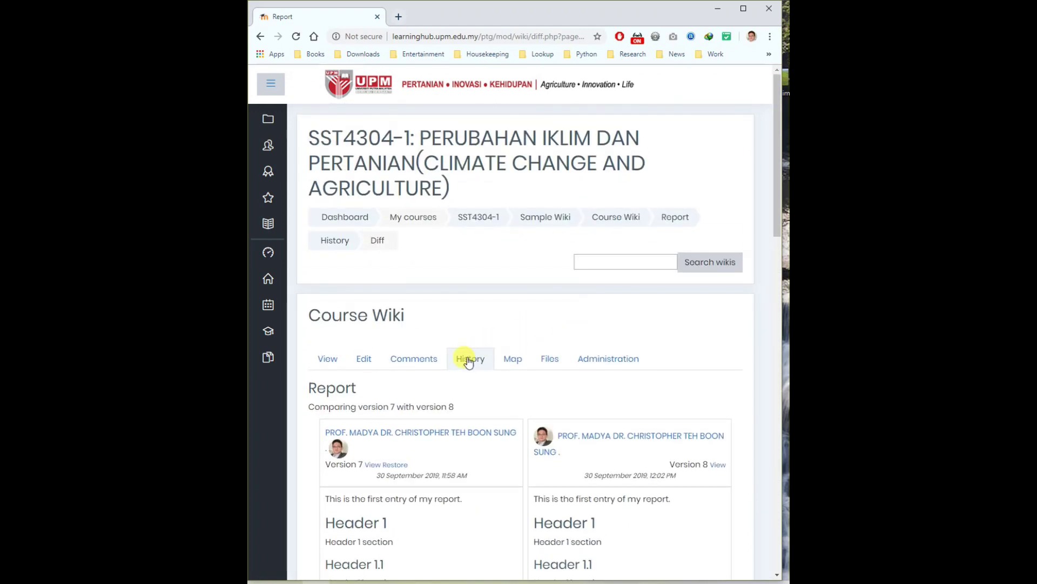
{"action": "left_click", "coordinate": [469, 359]}
{"action": "scroll", "coordinate": [432, 335], "scroll_direction": "down", "scroll_amount": 4}
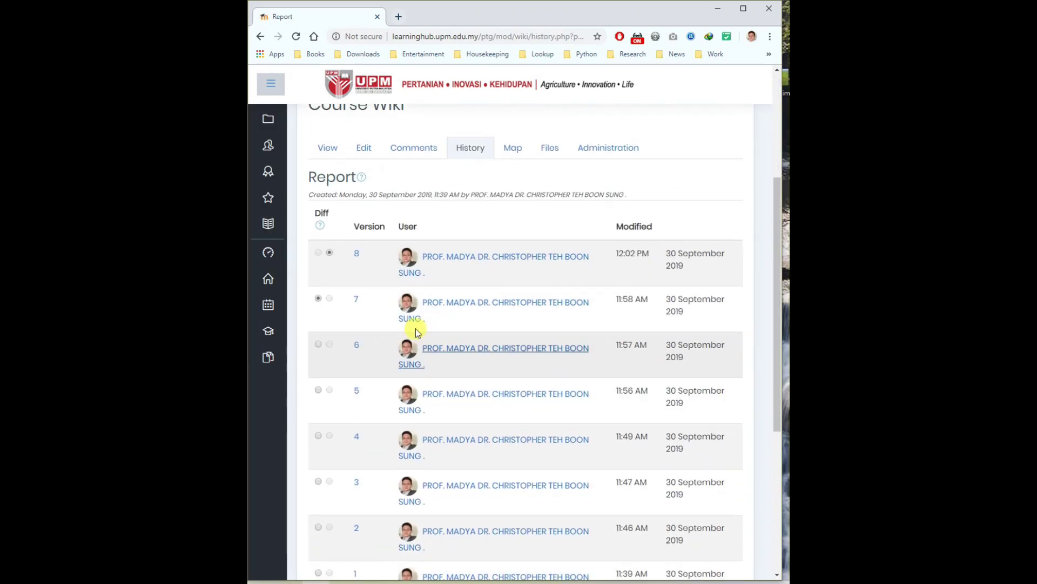
{"action": "left_click", "coordinate": [319, 479]}
{"action": "scroll", "coordinate": [378, 486], "scroll_direction": "down", "scroll_amount": 4}
{"action": "left_click", "coordinate": [387, 426]}
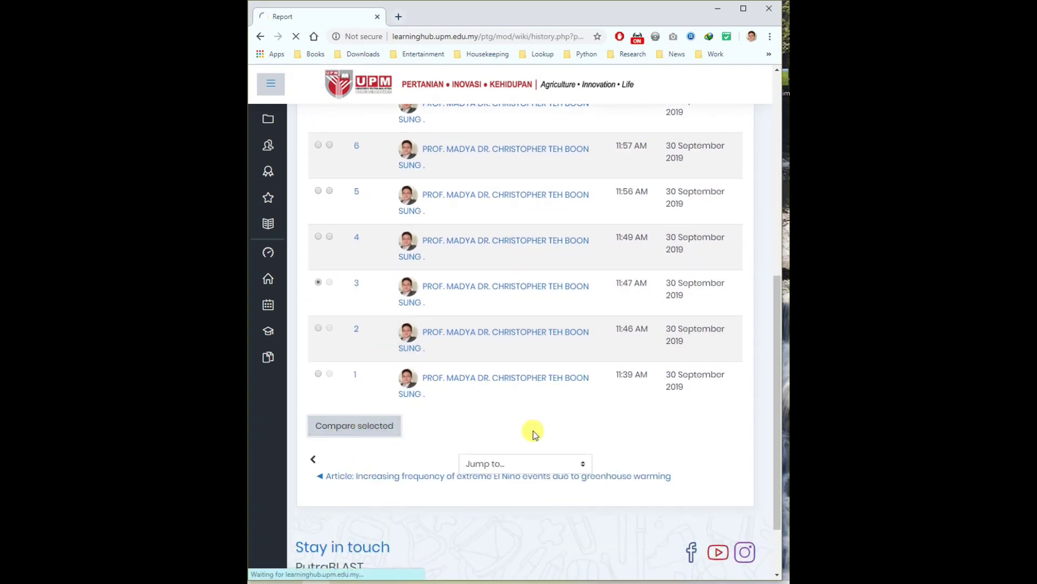
Examine the comparison of versions 3 and 8 for added content, from the headings through the lists to the image and table.
{"action": "scroll", "coordinate": [546, 429], "scroll_direction": "down", "scroll_amount": 6}
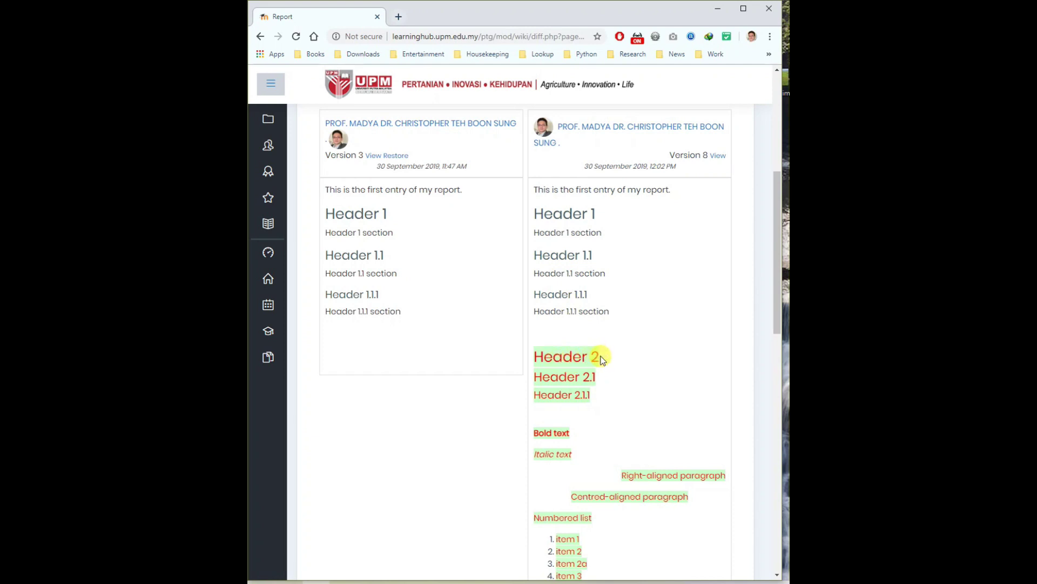
{"action": "scroll", "coordinate": [601, 360], "scroll_direction": "down", "scroll_amount": 10}
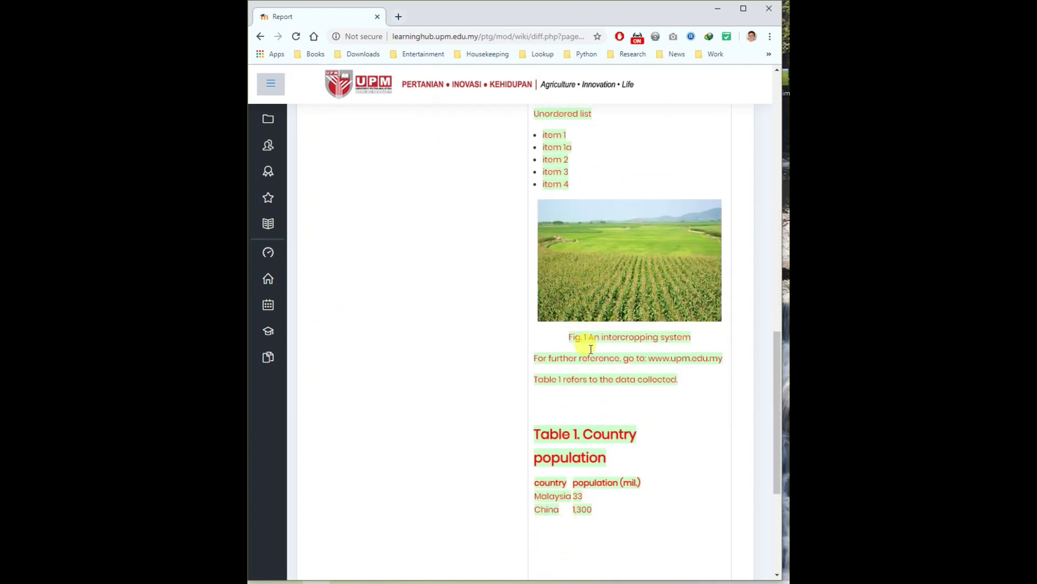
{"action": "scroll", "coordinate": [591, 349], "scroll_direction": "up", "scroll_amount": 7}
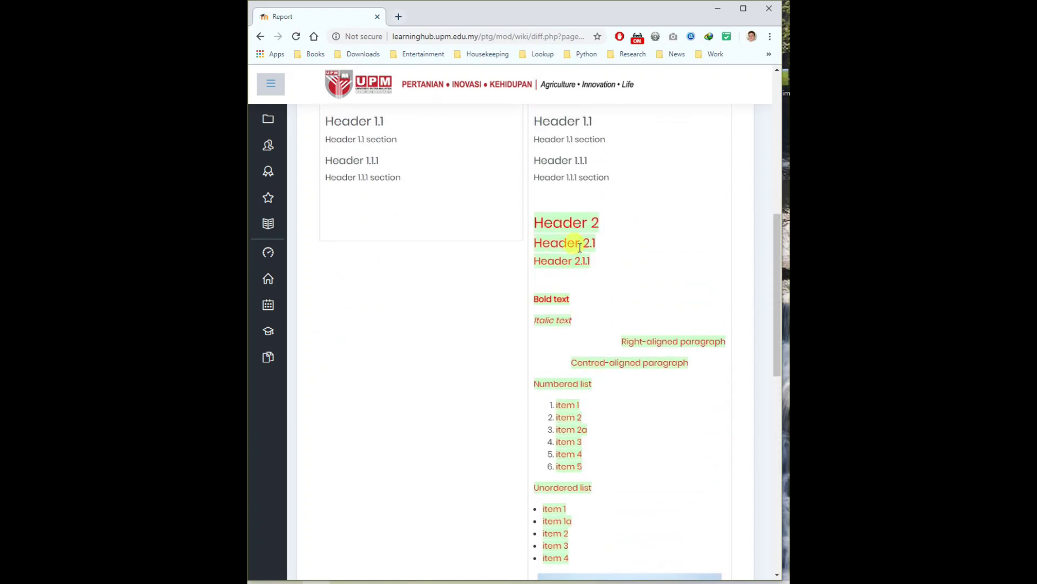
{"action": "scroll", "coordinate": [602, 361], "scroll_direction": "down", "scroll_amount": 5}
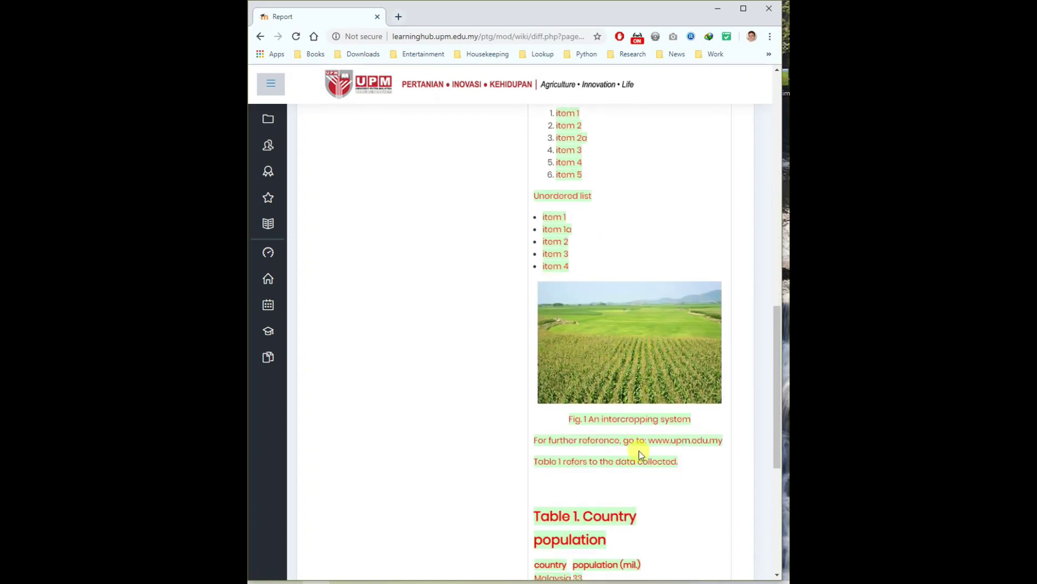
{"action": "scroll", "coordinate": [605, 427], "scroll_direction": "down", "scroll_amount": 4}
{"action": "scroll", "coordinate": [640, 370], "scroll_direction": "up", "scroll_amount": 5}
{"action": "scroll", "coordinate": [556, 336], "scroll_direction": "up", "scroll_amount": 9}
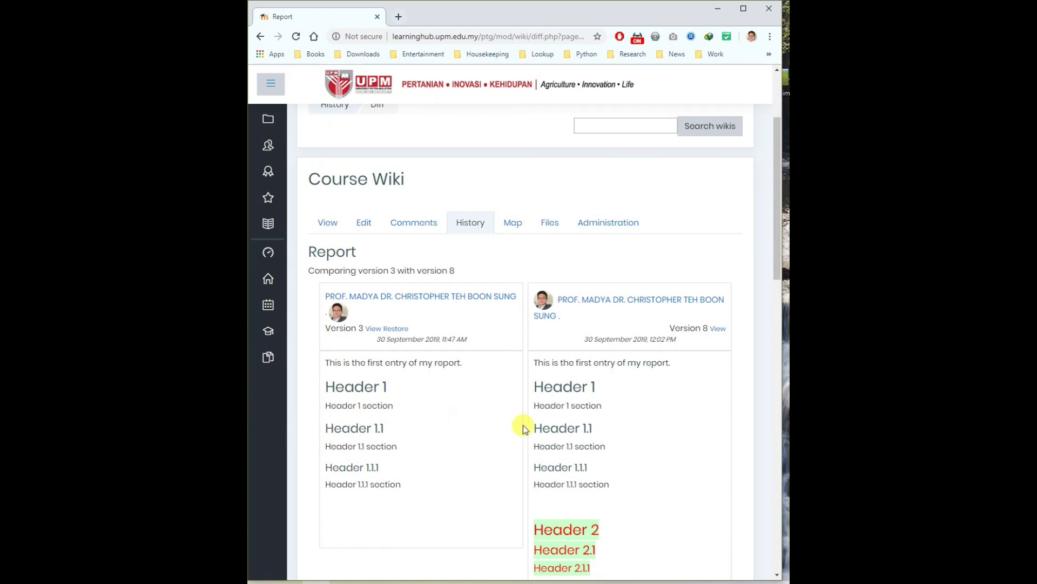
{"action": "scroll", "coordinate": [574, 427], "scroll_direction": "down", "scroll_amount": 15}
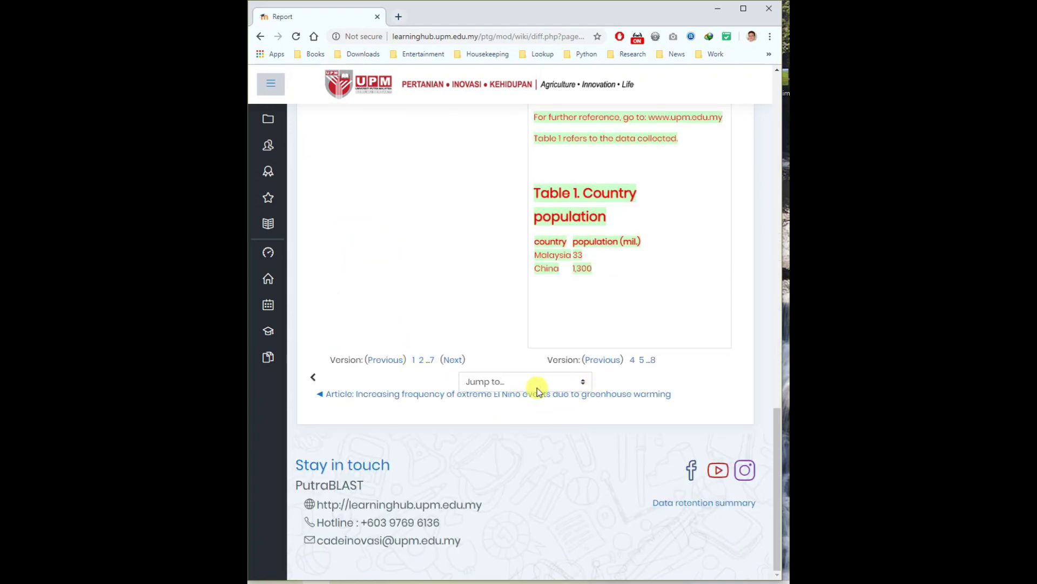
{"action": "scroll", "coordinate": [553, 395], "scroll_direction": "up", "scroll_amount": 15}
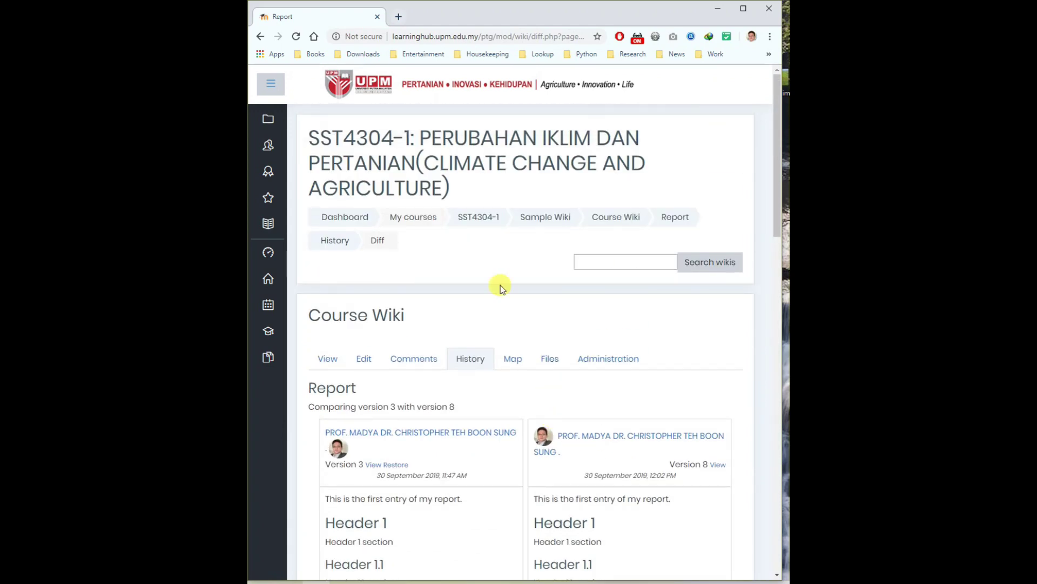